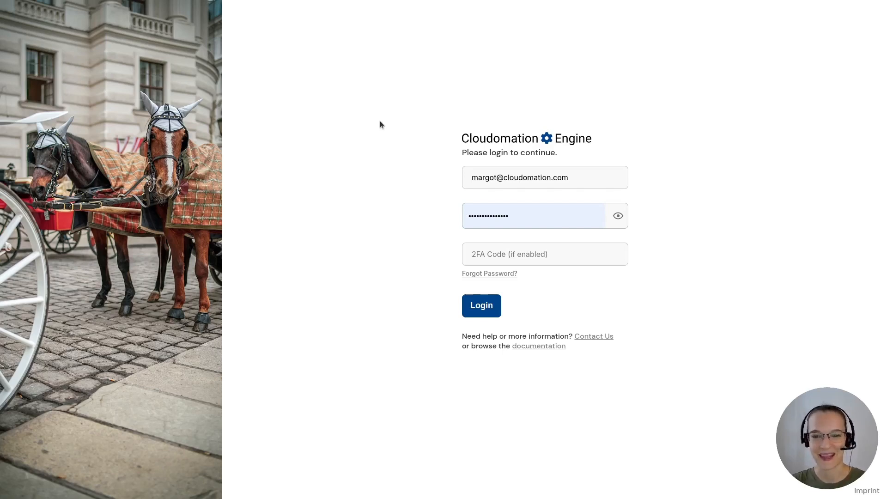
Log in with the prefilled credentials and look over the workspace dashboard and the bundle manager.
{"action": "left_click", "coordinate": [481, 305]}
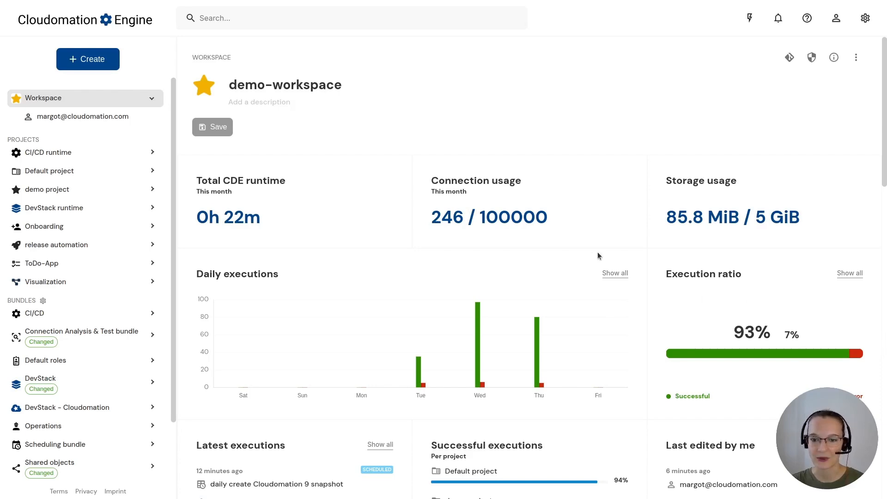
{"action": "scroll", "coordinate": [596, 252], "scroll_direction": "down", "scroll_amount": 6}
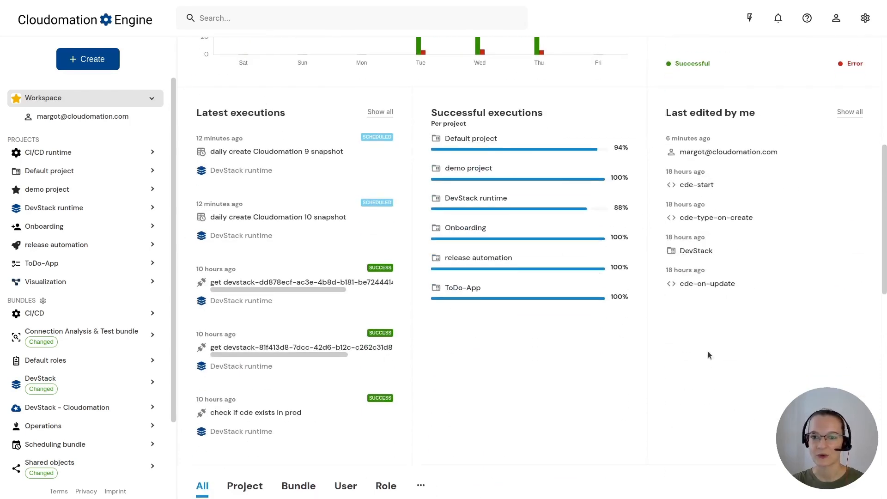
{"action": "mouse_move", "coordinate": [776, 177]}
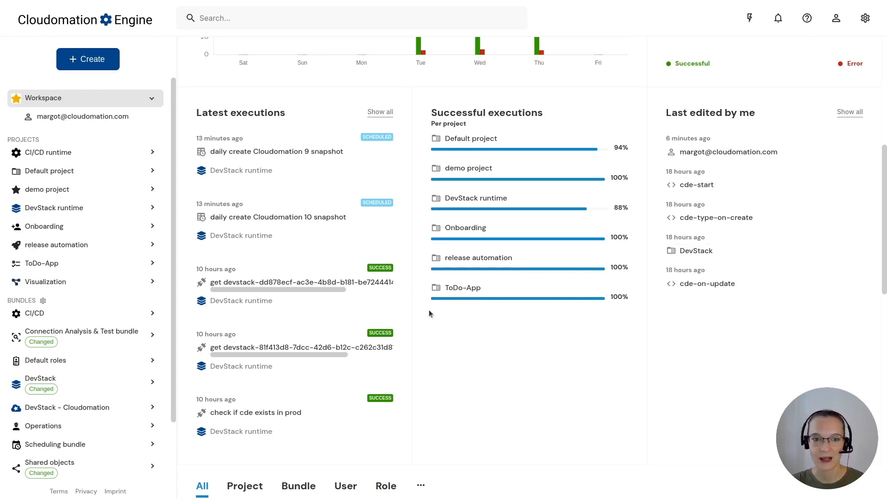
{"action": "scroll", "coordinate": [511, 400], "scroll_direction": "up", "scroll_amount": 4}
{"action": "scroll", "coordinate": [595, 309], "scroll_direction": "up", "scroll_amount": 2}
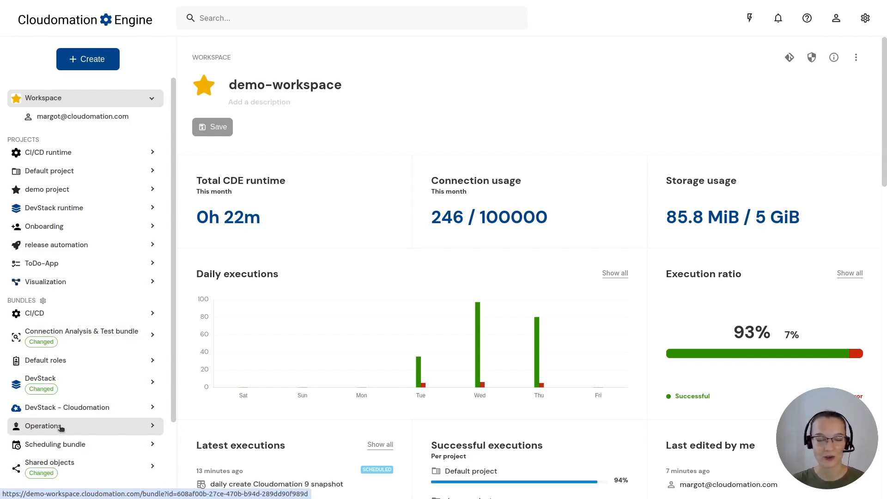
{"action": "left_click", "coordinate": [43, 302]}
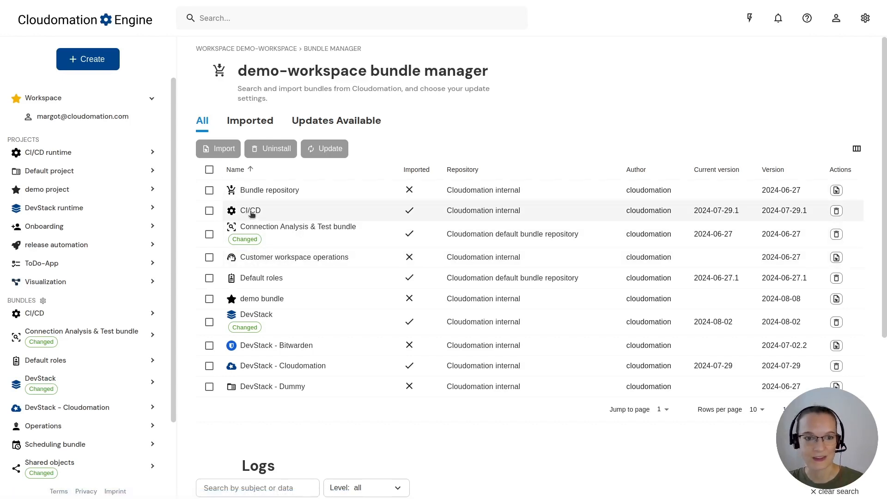
Open the demo project and check which git branches it offers, closing the branch dialog without switching.
{"action": "left_click", "coordinate": [74, 190]}
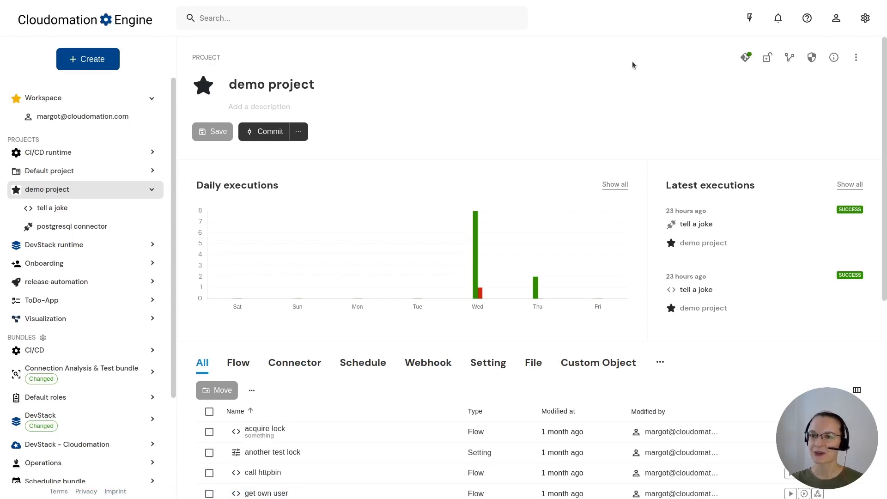
{"action": "left_click", "coordinate": [744, 59]}
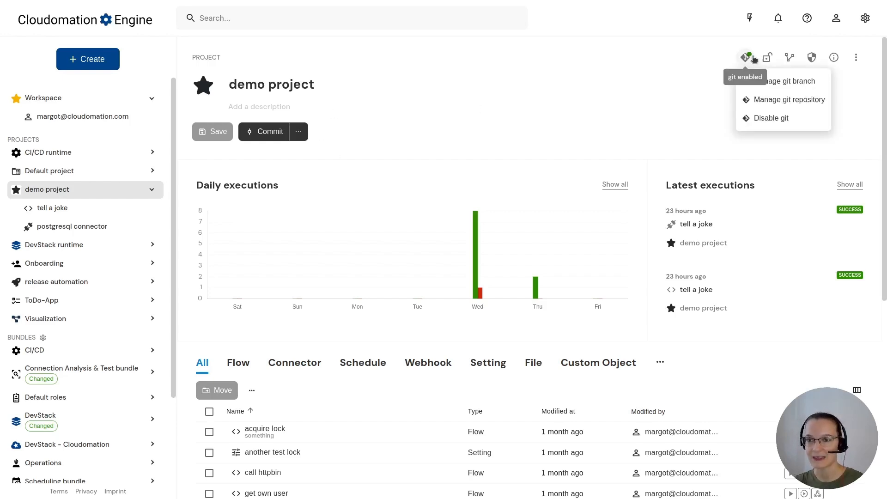
{"action": "left_click", "coordinate": [806, 83]}
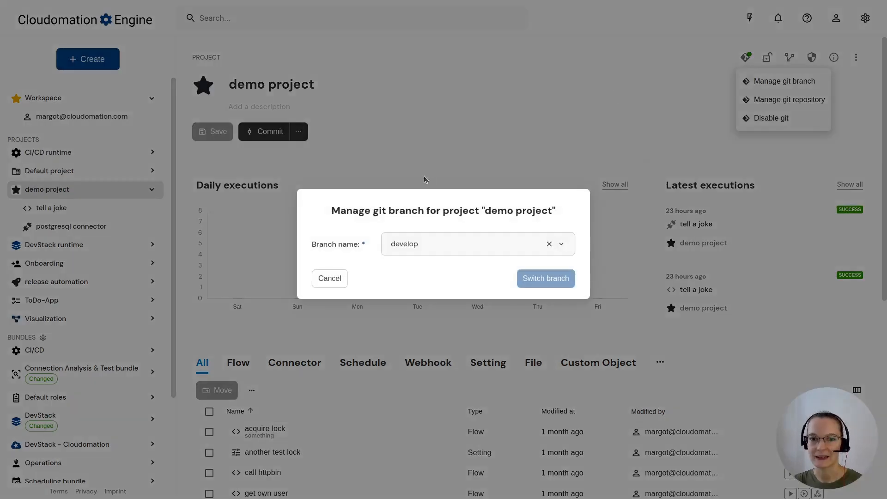
{"action": "left_click", "coordinate": [448, 252]}
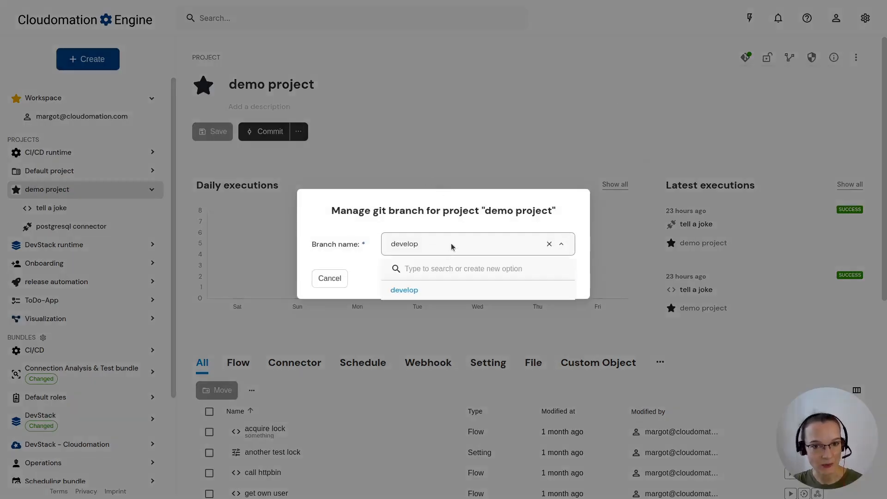
{"action": "left_click", "coordinate": [452, 246]}
{"action": "left_click", "coordinate": [334, 281]}
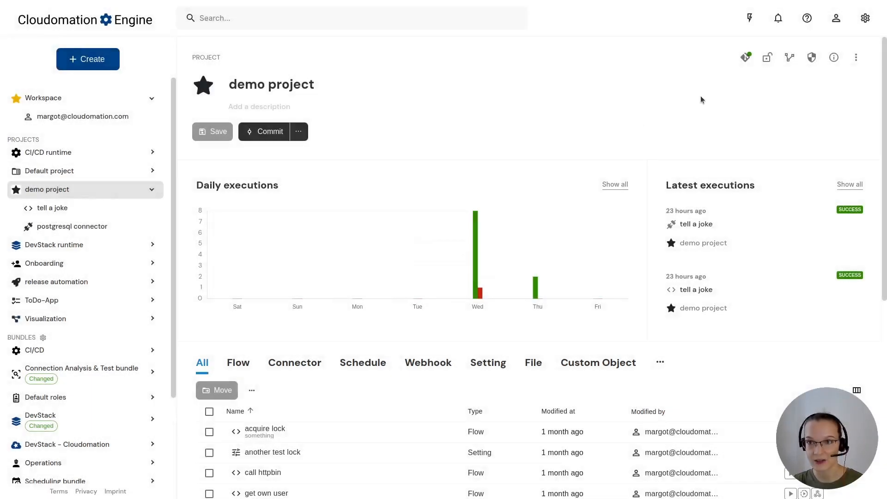
View the demo project's git repository settings and copy its Git URL.
{"action": "left_click", "coordinate": [745, 57]}
{"action": "left_click", "coordinate": [772, 103]}
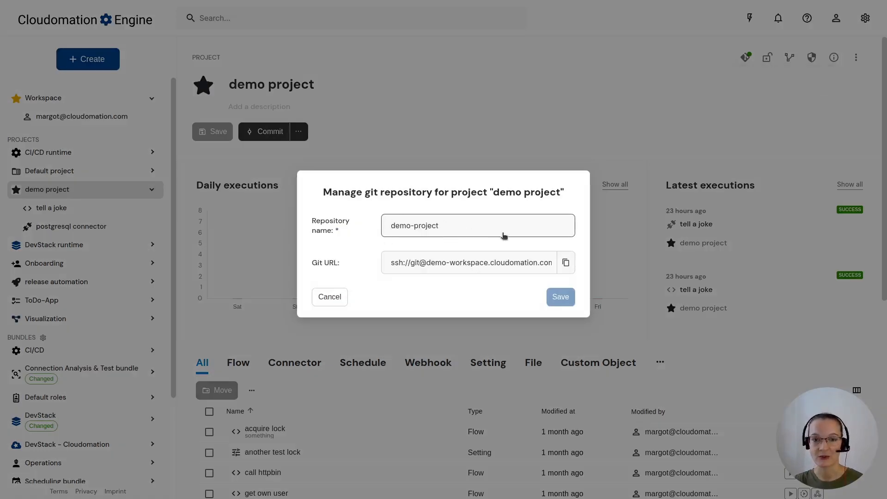
{"action": "left_click", "coordinate": [441, 263]}
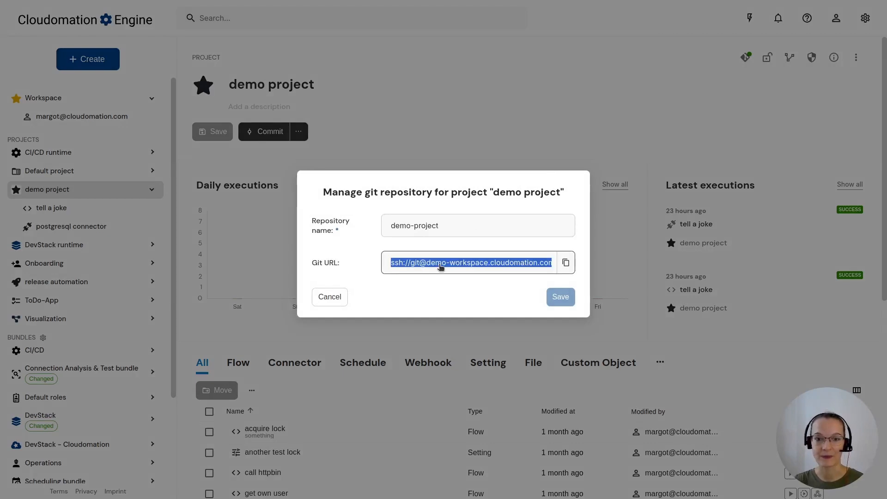
{"action": "left_click", "coordinate": [566, 264]}
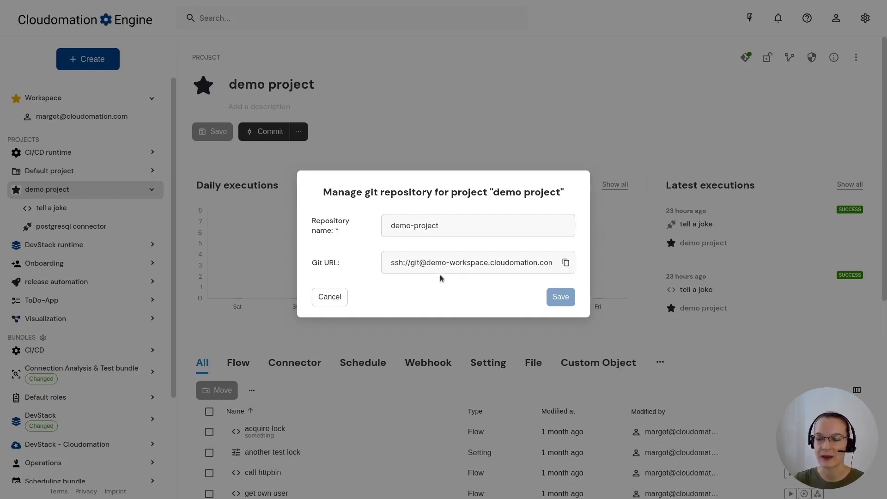
{"action": "left_click", "coordinate": [329, 299]}
{"action": "left_click", "coordinate": [745, 58]}
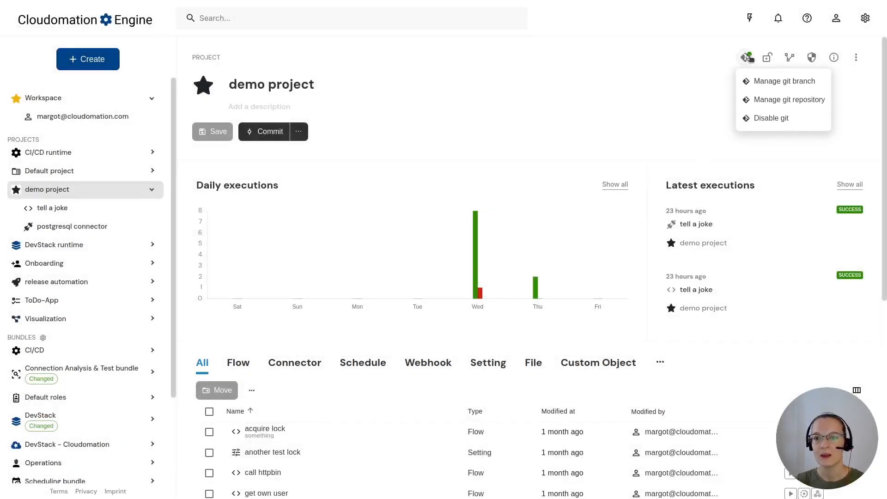
{"action": "left_click", "coordinate": [562, 124]}
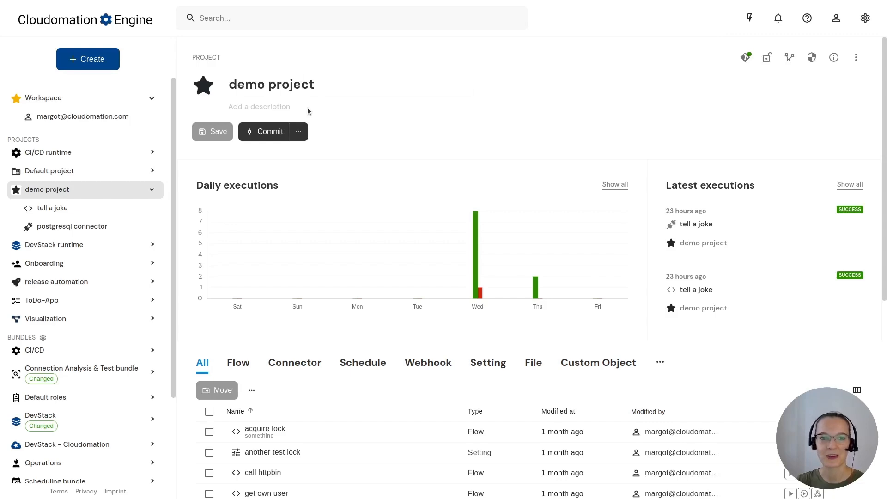
Examine the demo project's bulk commit dialog and its other commit options without committing anything.
{"action": "left_click", "coordinate": [299, 134]}
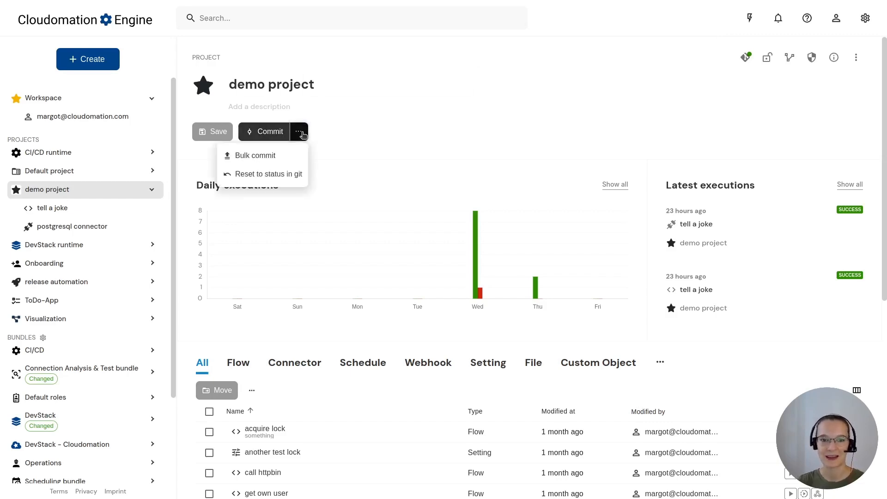
{"action": "left_click", "coordinate": [258, 156]}
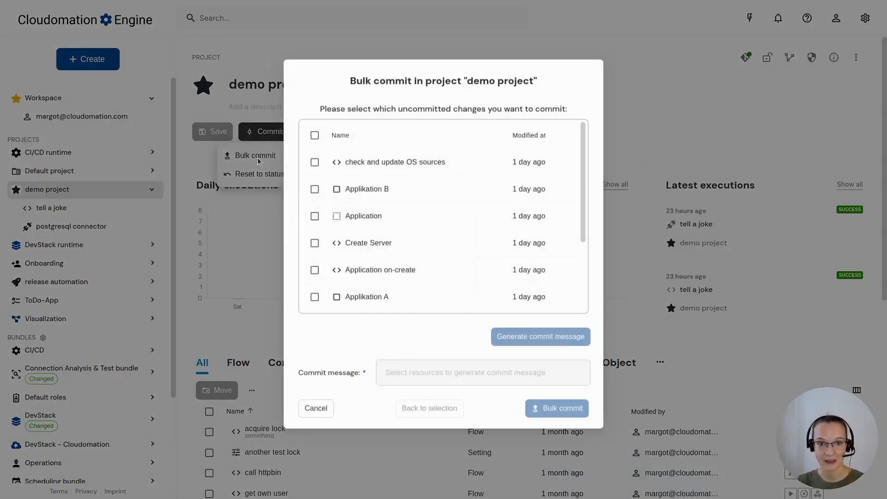
{"action": "scroll", "coordinate": [442, 241], "scroll_direction": "down", "scroll_amount": 2}
{"action": "scroll", "coordinate": [440, 241], "scroll_direction": "down", "scroll_amount": 1}
{"action": "scroll", "coordinate": [400, 240], "scroll_direction": "up", "scroll_amount": 3}
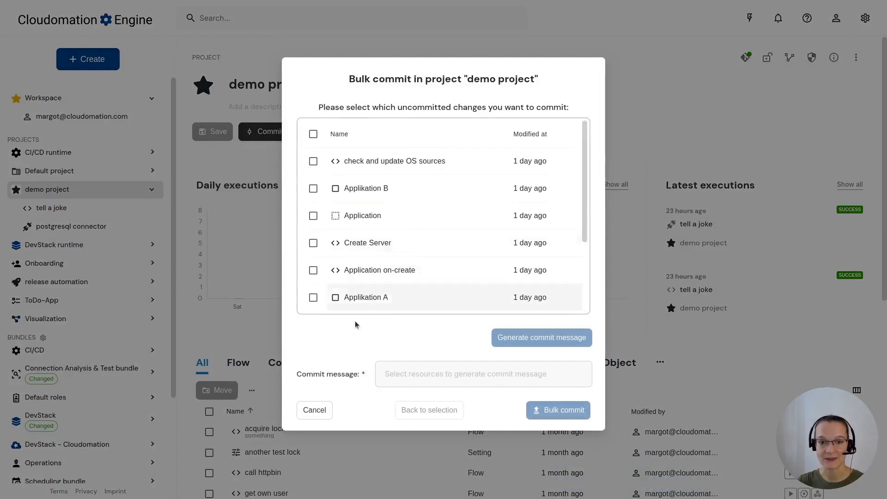
{"action": "left_click", "coordinate": [311, 411]}
{"action": "left_click", "coordinate": [299, 133]}
{"action": "left_click", "coordinate": [300, 133]}
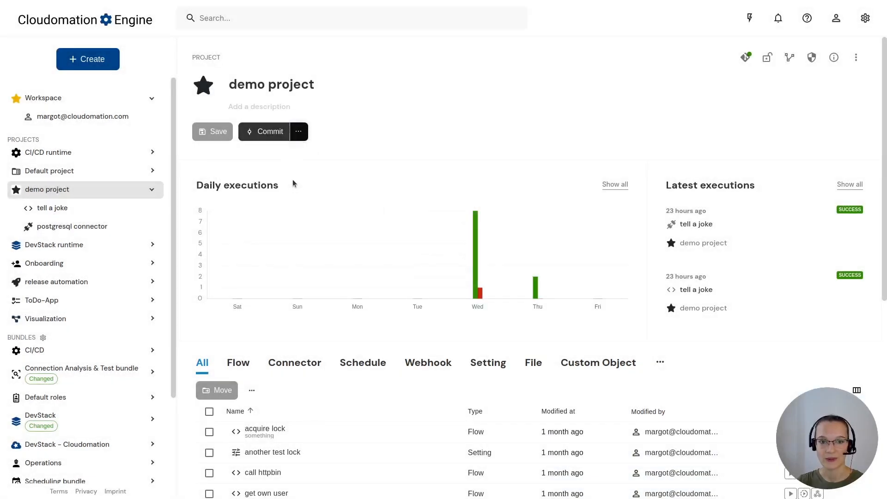
{"action": "left_click", "coordinate": [300, 133]}
{"action": "left_click", "coordinate": [459, 103]}
{"action": "left_click", "coordinate": [540, 108]}
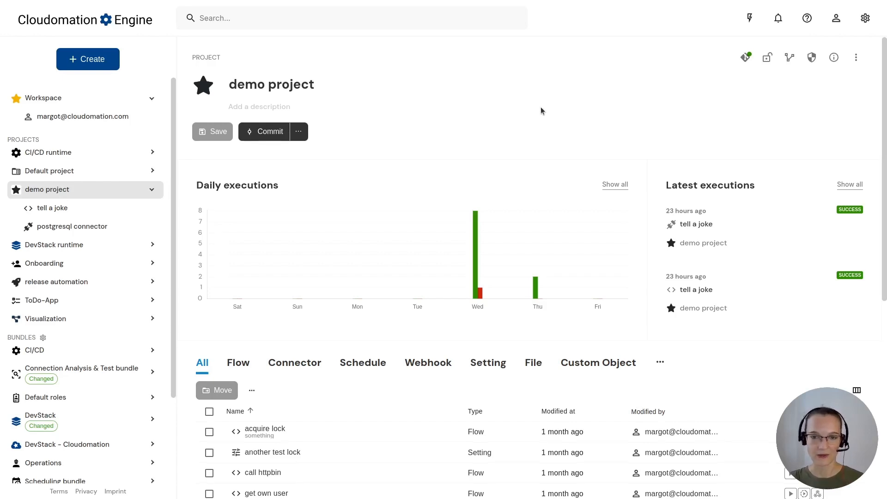
Filter the demo project's resources to flows and open the "tell a joke" flow.
{"action": "scroll", "coordinate": [540, 109], "scroll_direction": "down", "scroll_amount": 2}
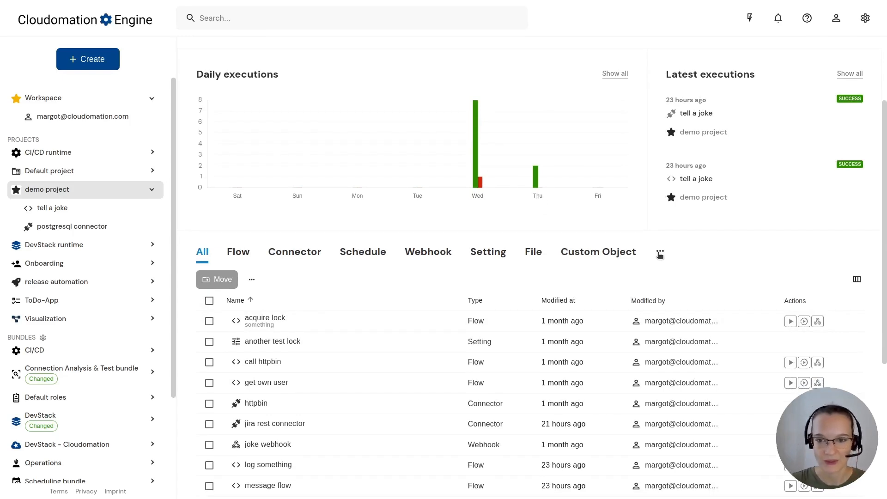
{"action": "left_click", "coordinate": [243, 260]}
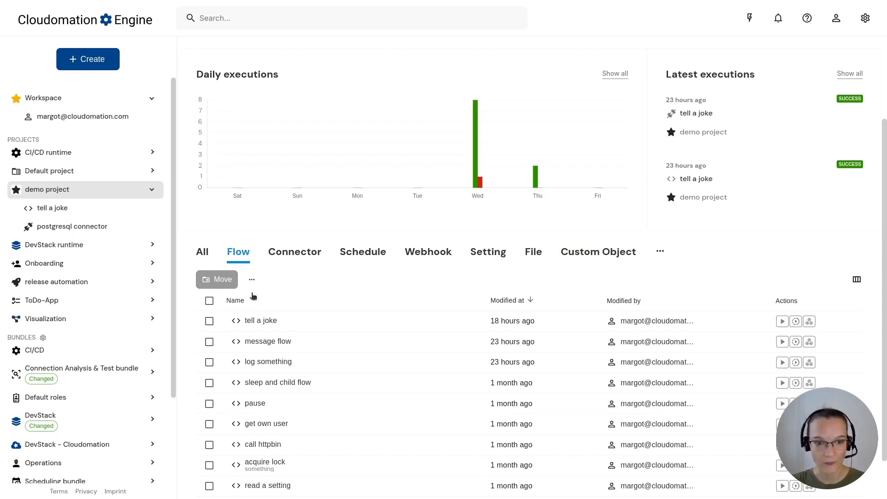
{"action": "left_click", "coordinate": [258, 321]}
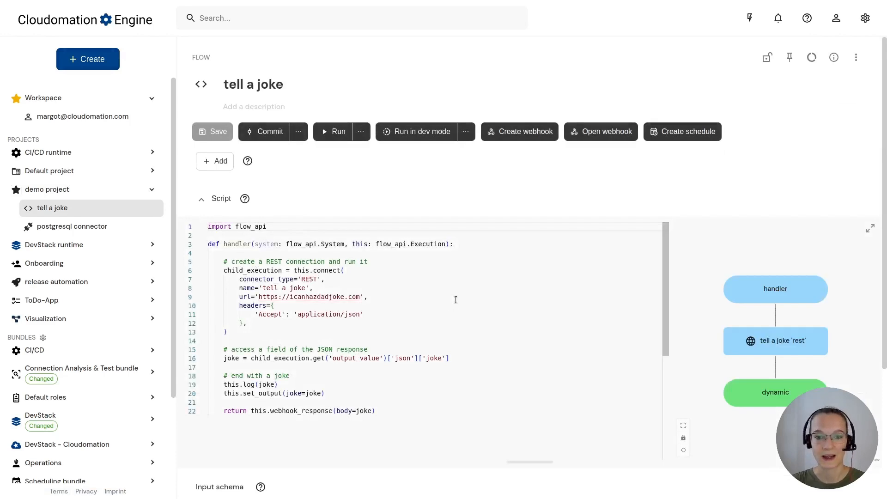
Examine the REST connection call in the "tell a joke" script and where its block begins and ends.
{"action": "left_click", "coordinate": [455, 299]}
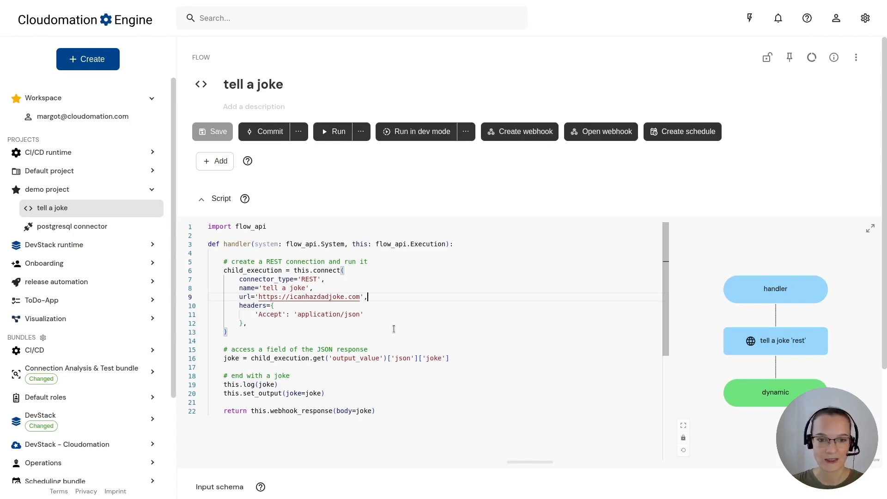
{"action": "left_click", "coordinate": [381, 360]}
{"action": "left_click", "coordinate": [528, 316]}
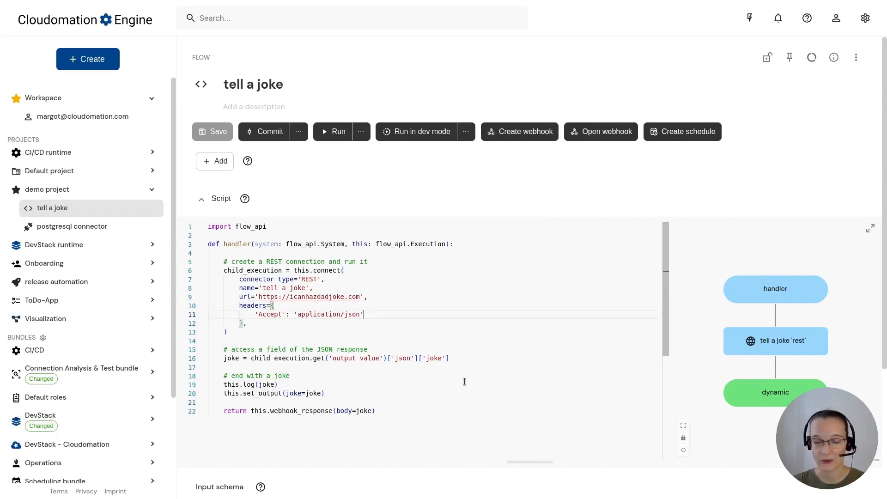
{"action": "left_click", "coordinate": [239, 328]}
{"action": "mouse_move", "coordinate": [239, 328]}
{"action": "left_mouse_down"}
{"action": "mouse_move", "coordinate": [213, 254]}
{"action": "mouse_move", "coordinate": [225, 261]}
{"action": "mouse_move", "coordinate": [227, 332]}
{"action": "left_mouse_up"}
{"action": "left_click", "coordinate": [365, 267]}
{"action": "left_click", "coordinate": [228, 331]}
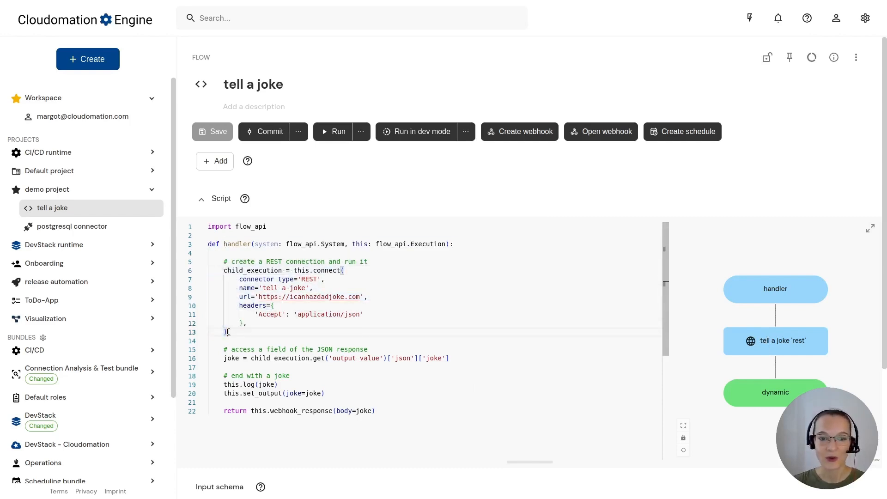
Expand the flow's script editor to the enlarged view and look over the whole script.
{"action": "left_click", "coordinate": [299, 133]}
{"action": "left_click", "coordinate": [869, 230]}
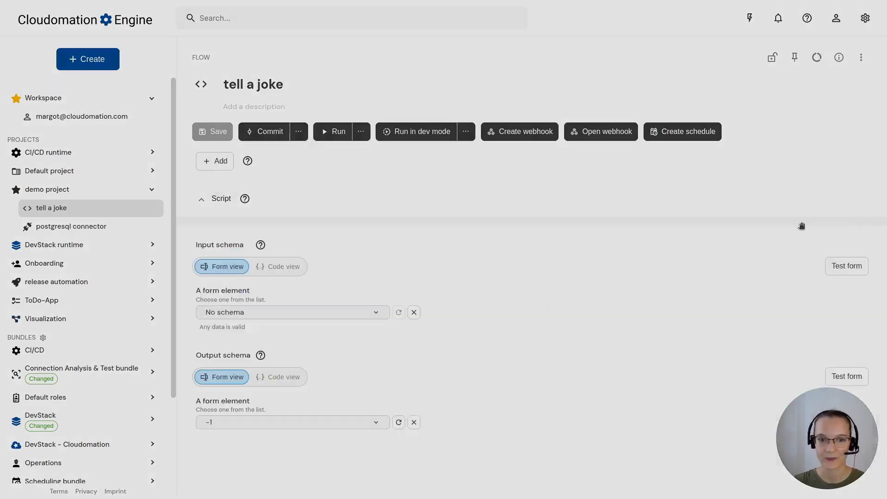
{"action": "left_click", "coordinate": [393, 168]}
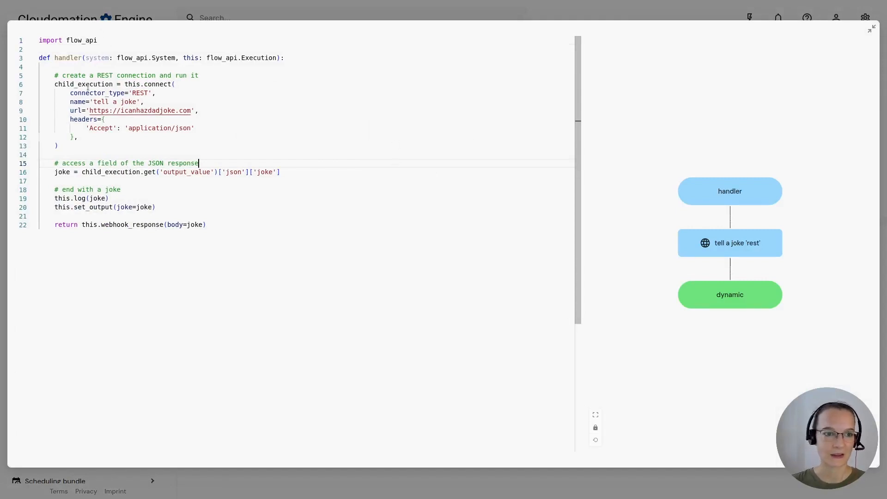
{"action": "left_click_drag", "start_coordinate": [39, 40], "coordinate": [232, 229]}
{"action": "left_click", "coordinate": [232, 229]}
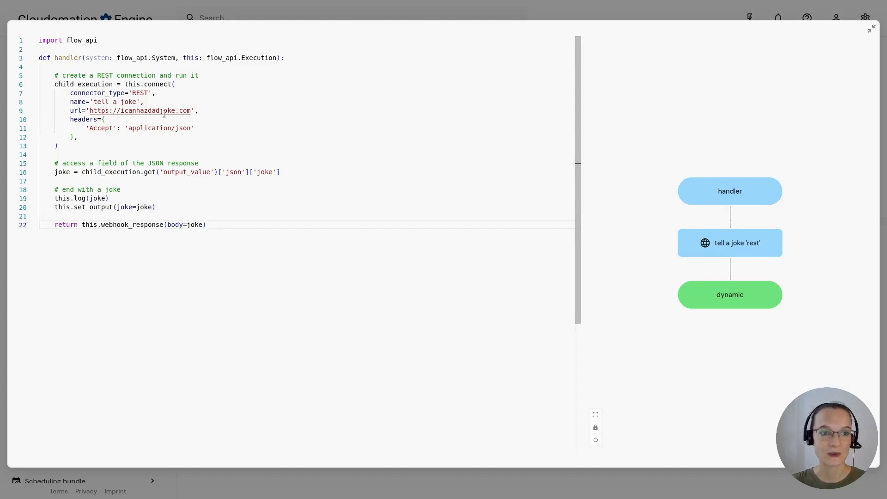
Highlight the connect method on line 6 to inspect how the REST connection is called.
{"action": "double_click", "coordinate": [157, 84]}
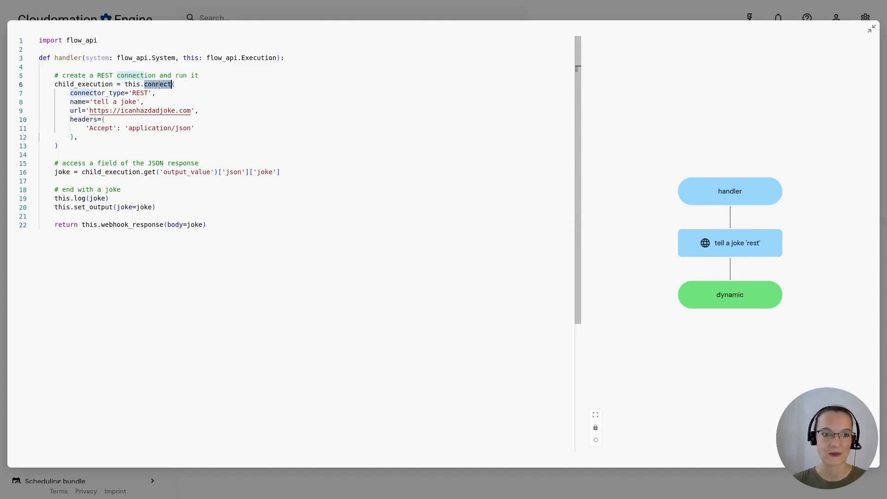
{"action": "left_click", "coordinate": [277, 90]}
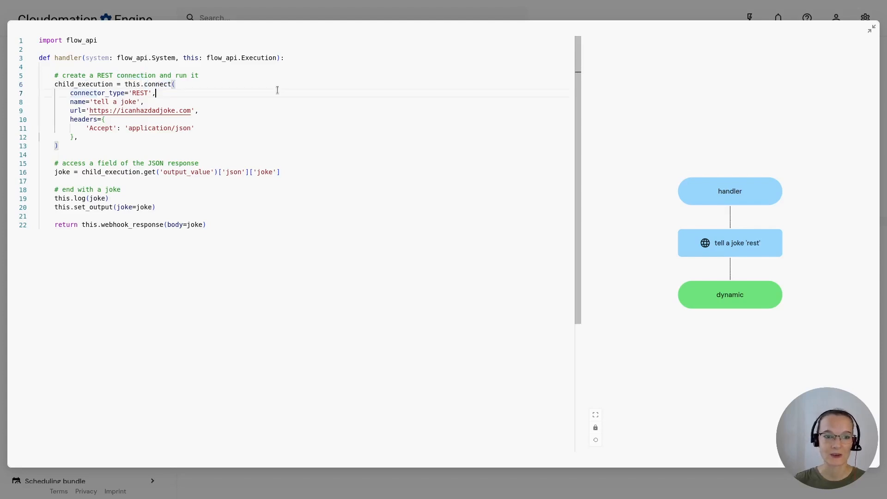
{"action": "left_click", "coordinate": [98, 147]}
{"action": "double_click", "coordinate": [161, 85]}
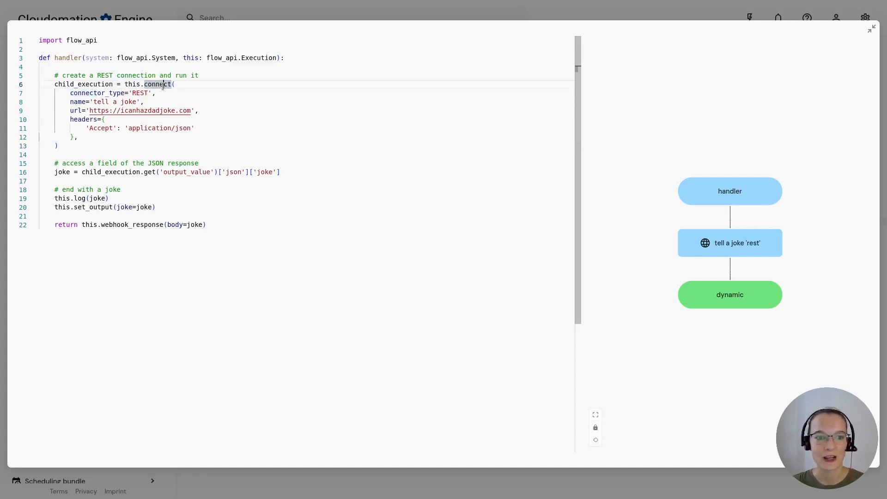
Add a this.connect() call on line 15 below the REST connection block, bringing up its parameter hints.
{"action": "left_click", "coordinate": [99, 146]}
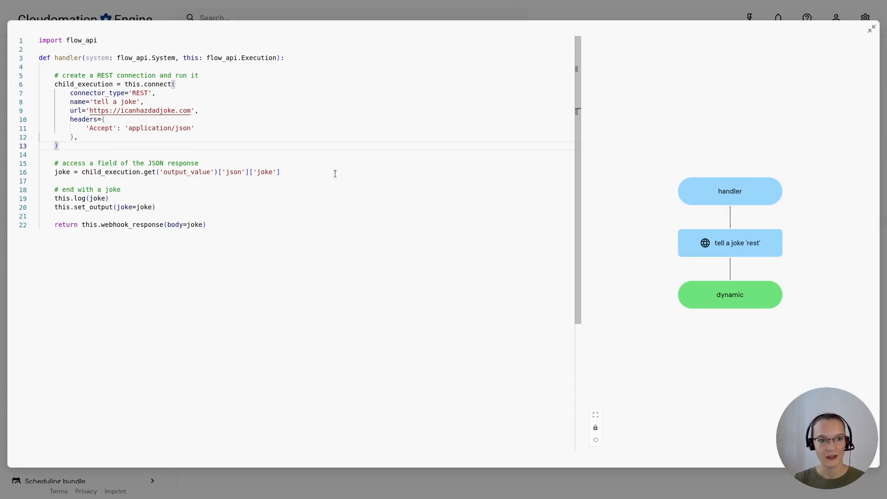
{"action": "key", "text": "Return"}
{"action": "key", "text": "Return"}
{"action": "type", "text": "this-"}
{"action": "key", "text": "BackSpace"}
{"action": "type", "text": ".conn"}
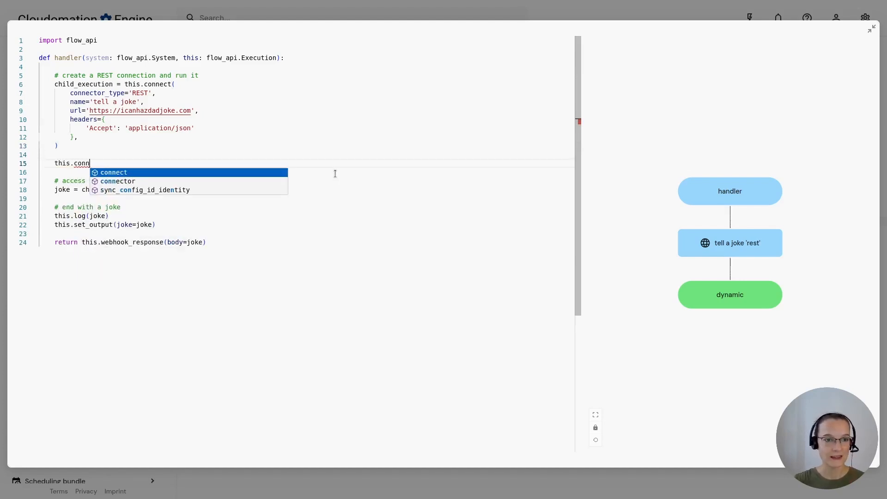
{"action": "key", "text": "Return"}
{"action": "type", "text": "("}
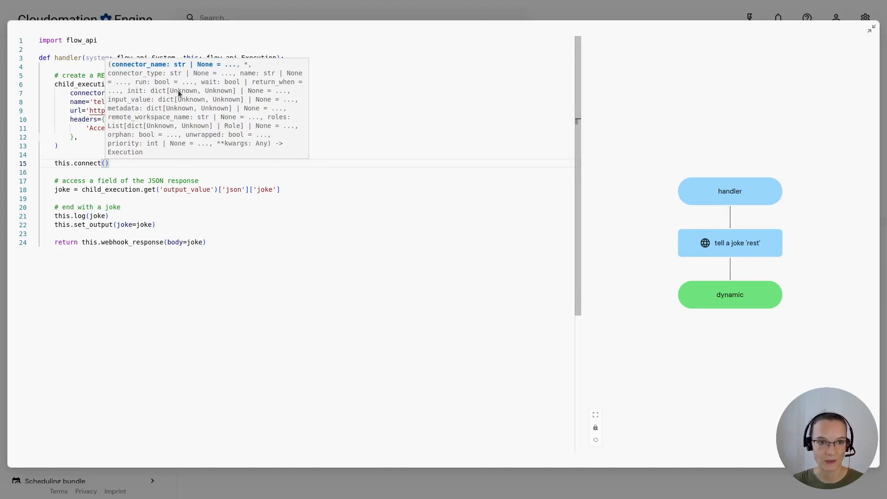
Enter REST as the connector_type argument in the this.connect() call on line 15.
{"action": "type", "text": "co"}
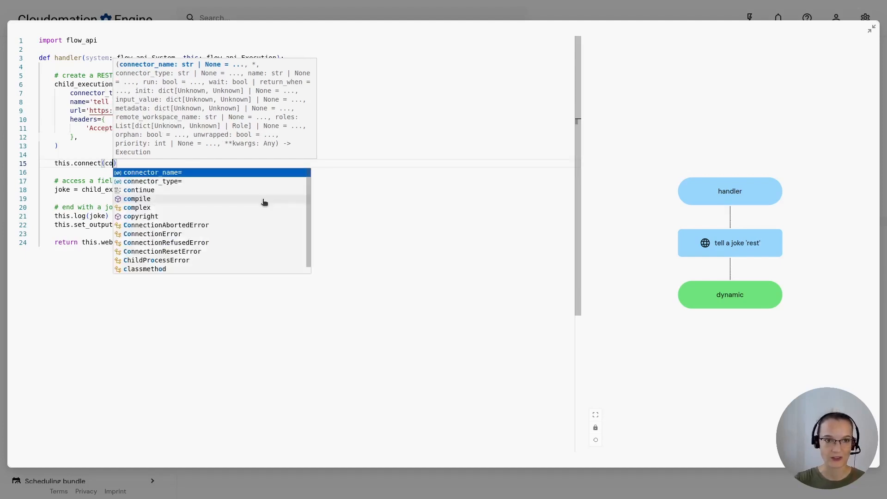
{"action": "left_click", "coordinate": [226, 185]}
{"action": "type", "text": "R"}
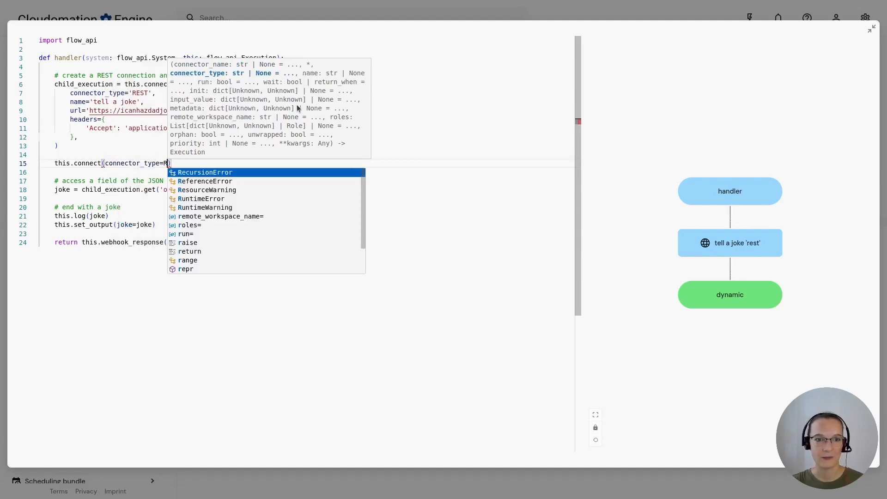
{"action": "type", "text": "EST"}
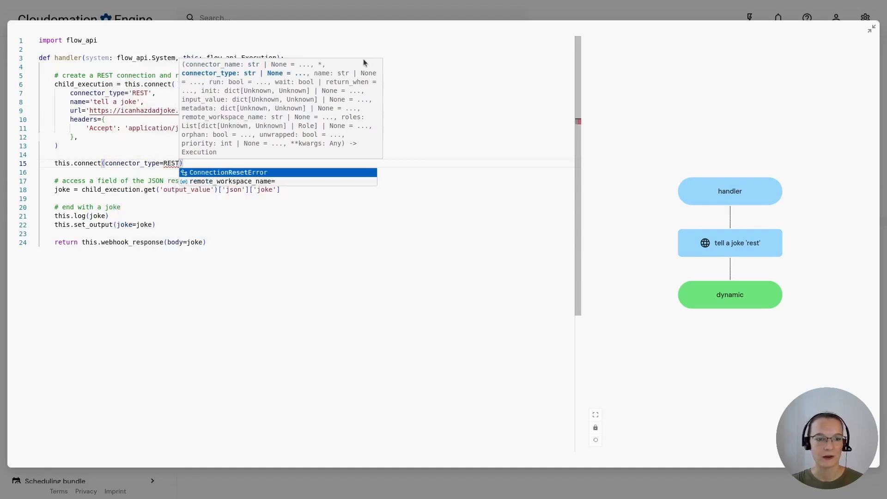
Delete the added this.connect() call and its extra lines below the REST connection block.
{"action": "left_click_drag", "start_coordinate": [191, 164], "coordinate": [53, 164]}
{"action": "key", "text": "BackSpace"}
{"action": "key", "text": "BackSpace"}
{"action": "key", "text": "BackSpace"}
{"action": "key", "text": "BackSpace"}
{"action": "key", "text": "BackSpace"}
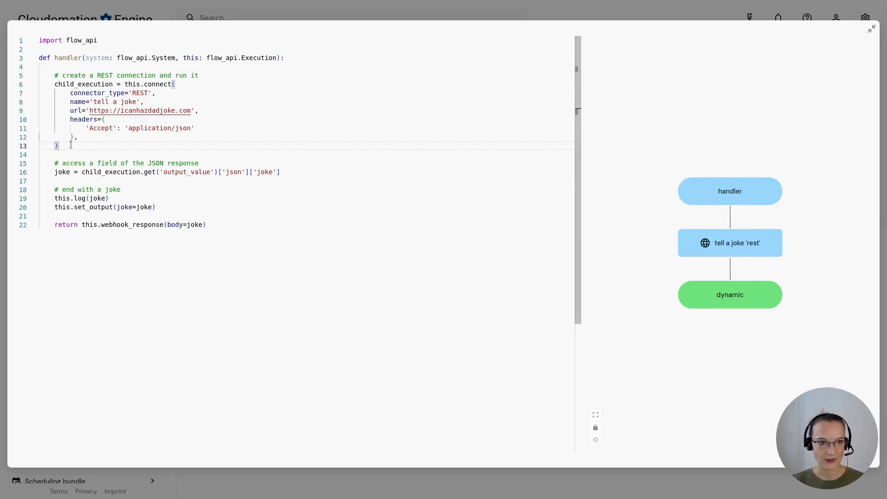
Copy the REST connection block on lines 6 to 13 and paste a duplicate of it starting on line 15.
{"action": "left_click_drag", "start_coordinate": [200, 127], "coordinate": [42, 82]}
{"action": "left_click_drag", "start_coordinate": [62, 147], "coordinate": [52, 84]}
{"action": "key", "text": "ctrl+c"}
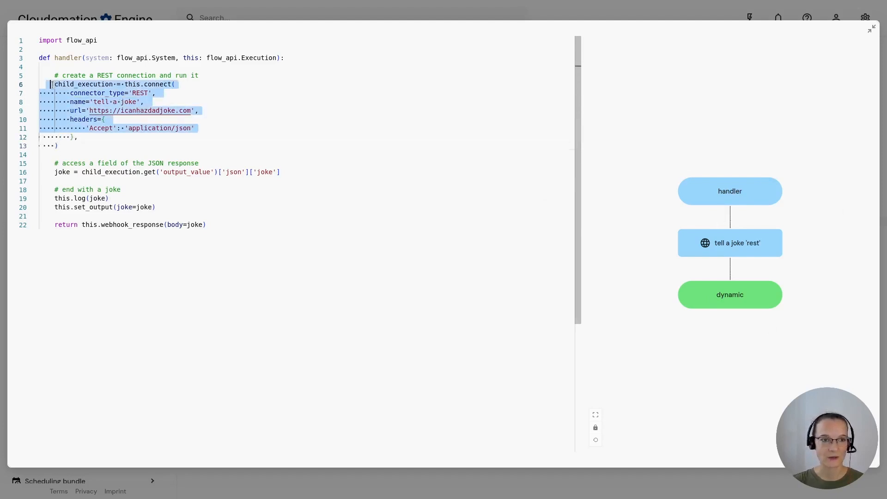
{"action": "left_click", "coordinate": [106, 147]}
{"action": "key", "text": "Return"}
{"action": "key", "text": "Return"}
{"action": "key", "text": "ctrl+v"}
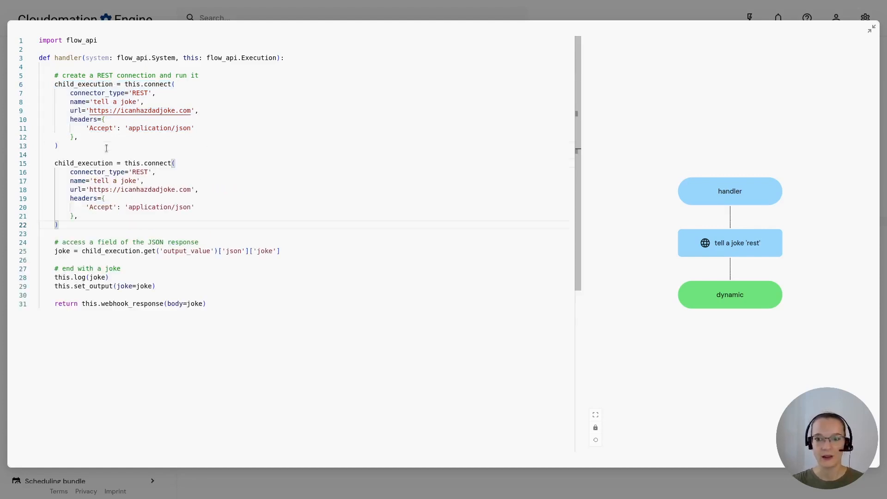
Check the duplicate connection in the flow diagram and delete the pasted block from the script.
{"action": "left_click_drag", "start_coordinate": [659, 254], "coordinate": [659, 161]}
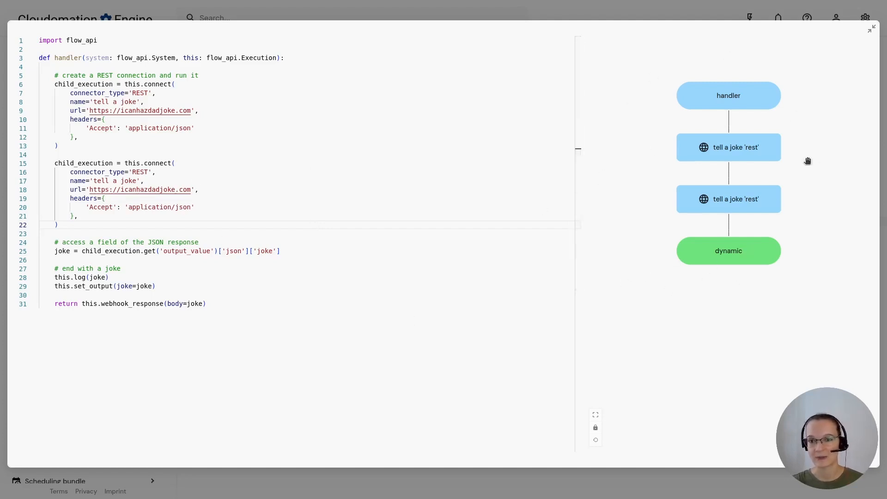
{"action": "left_click", "coordinate": [91, 224]}
{"action": "left_click_drag", "start_coordinate": [91, 225], "coordinate": [83, 147]}
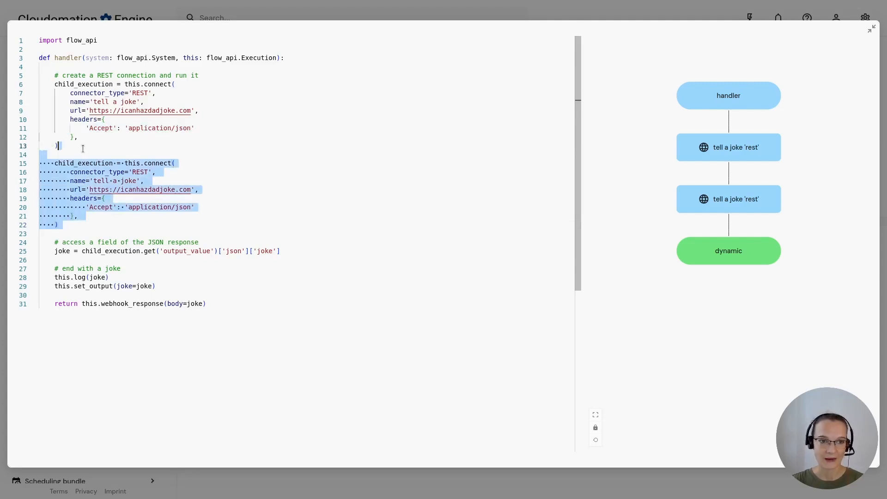
{"action": "key", "text": "BackSpace"}
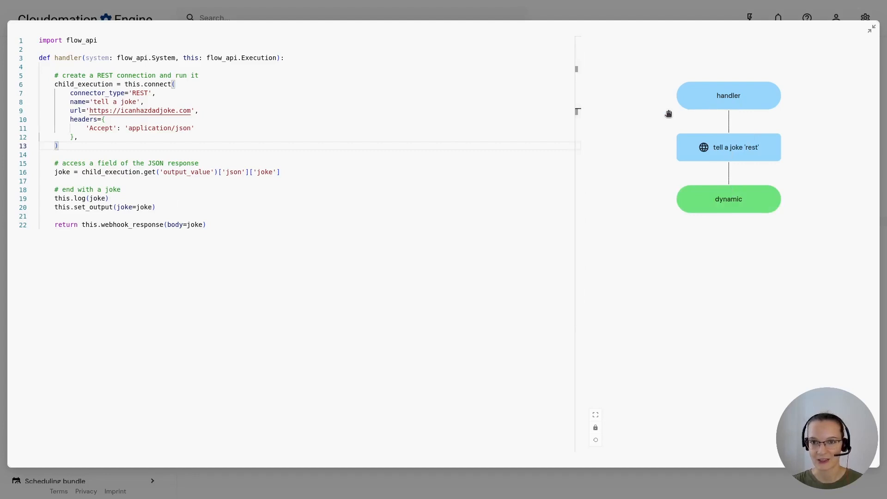
Highlight the whole script and try setting and clearing breakpoints on lines 8, 10 and 12.
{"action": "left_click_drag", "start_coordinate": [204, 293], "coordinate": [39, 32]}
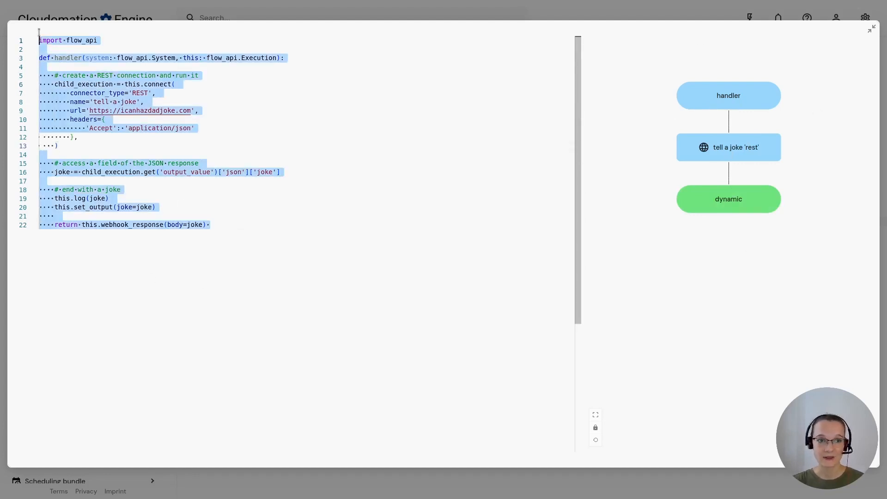
{"action": "left_click", "coordinate": [293, 134]}
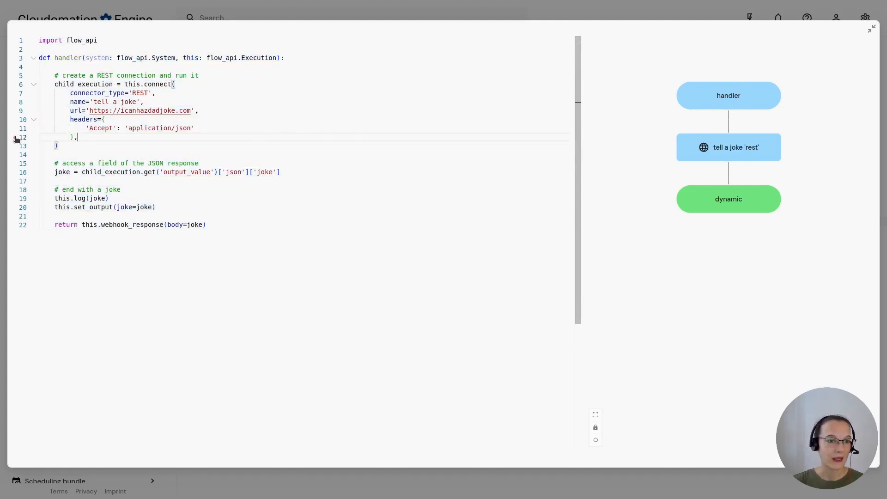
{"action": "left_click", "coordinate": [14, 102]}
{"action": "left_click", "coordinate": [15, 120]}
{"action": "left_click", "coordinate": [15, 120]}
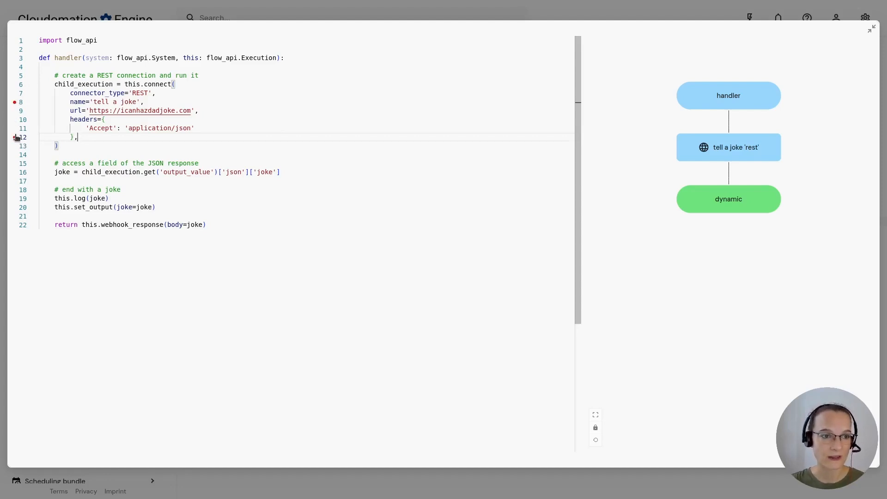
{"action": "left_click", "coordinate": [15, 138]}
{"action": "left_click", "coordinate": [15, 102]}
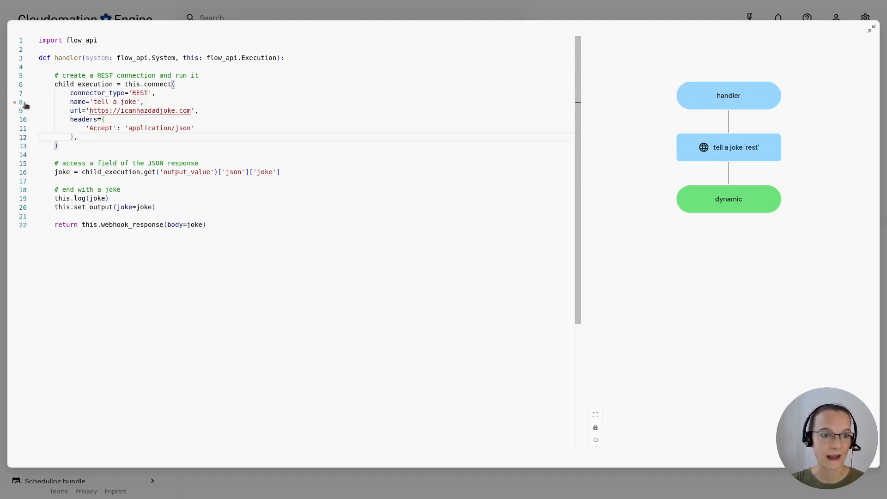
Return the script editor to its normal size and set a breakpoint on line 10.
{"action": "left_click", "coordinate": [871, 29]}
{"action": "left_click", "coordinate": [187, 306]}
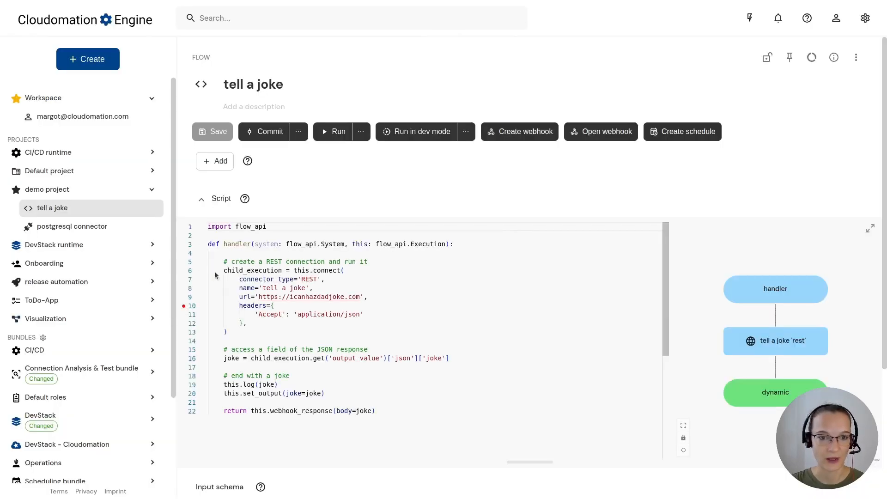
Review the debugging options of the dev mode run and remove the breakpoint from line 10.
{"action": "left_click", "coordinate": [466, 131]}
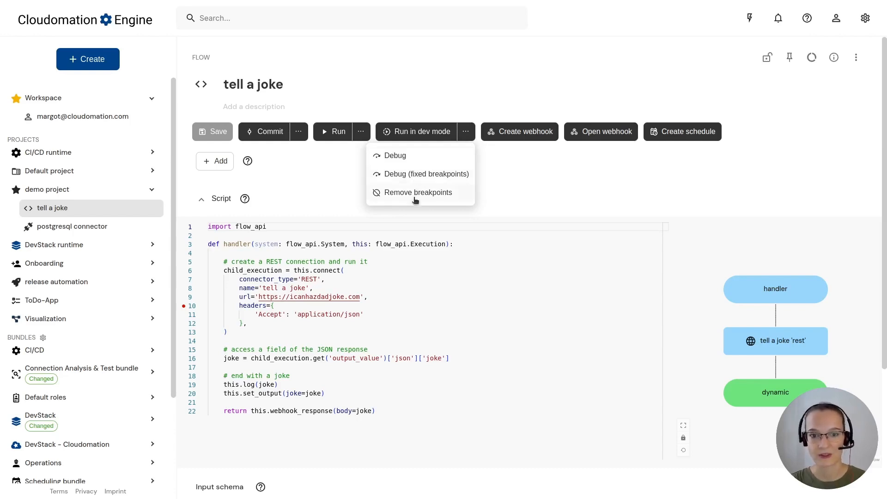
{"action": "left_click", "coordinate": [399, 132]}
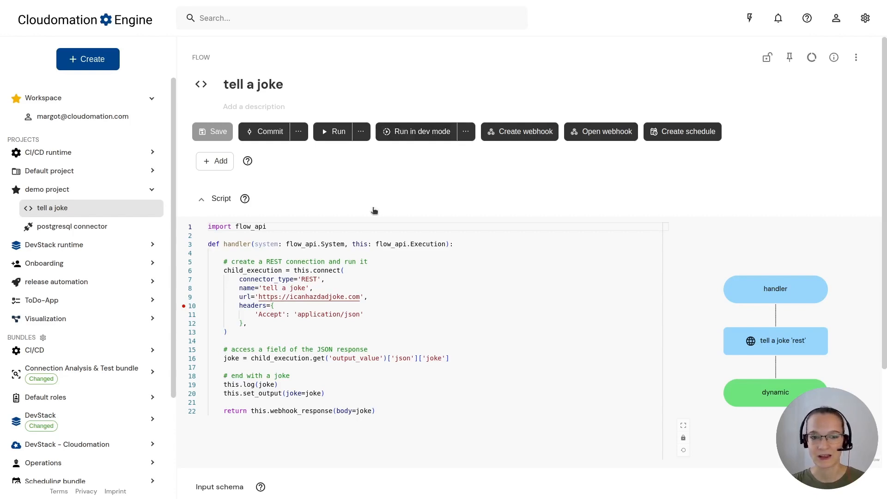
{"action": "left_click", "coordinate": [185, 306]}
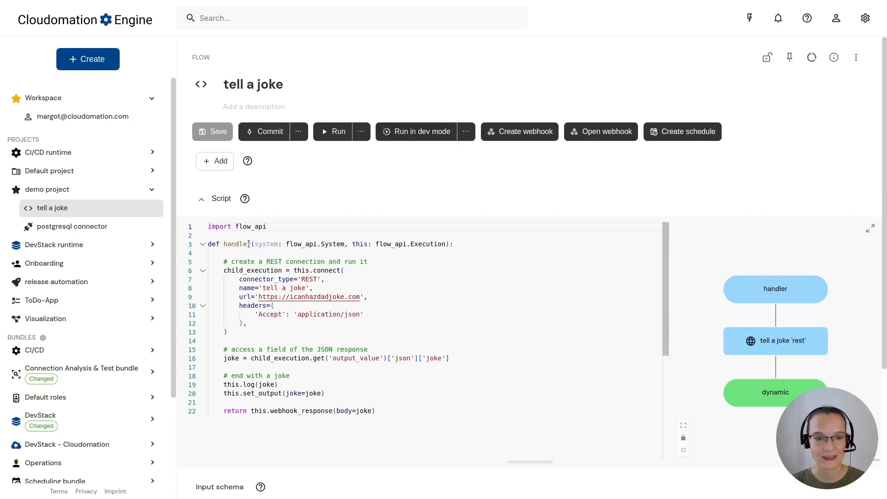
Examine the REST connection block on lines 6 to 13 and the dev mode run options for it.
{"action": "left_click_drag", "start_coordinate": [223, 271], "coordinate": [234, 337]}
{"action": "left_click", "coordinate": [271, 333]}
{"action": "left_click", "coordinate": [245, 273]}
{"action": "left_click", "coordinate": [235, 338]}
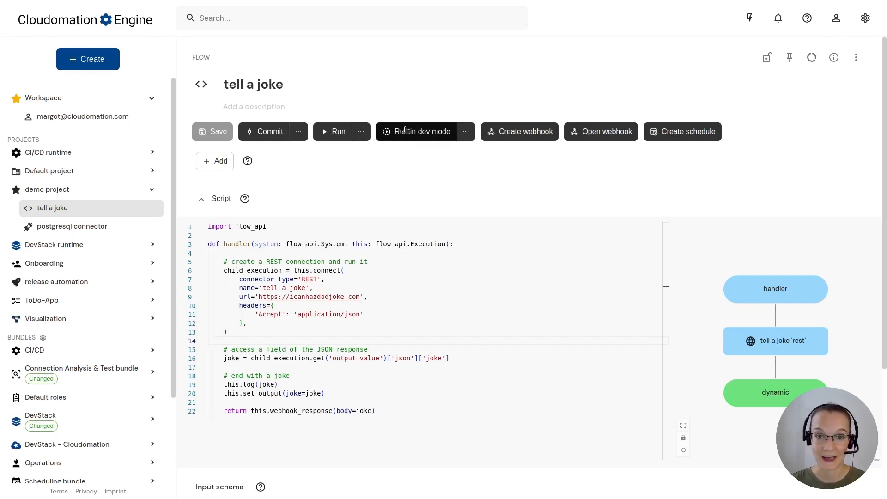
{"action": "left_click", "coordinate": [466, 132]}
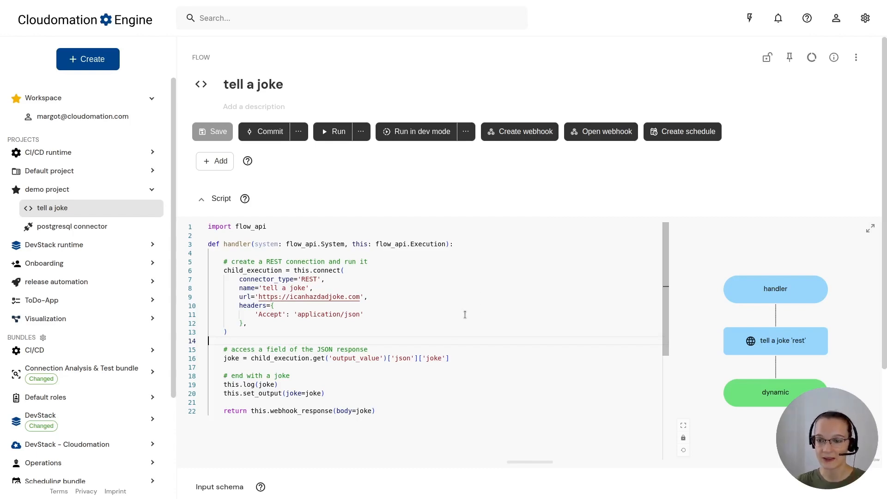
{"action": "left_click", "coordinate": [226, 271]}
{"action": "left_click_drag", "start_coordinate": [225, 271], "coordinate": [259, 332]}
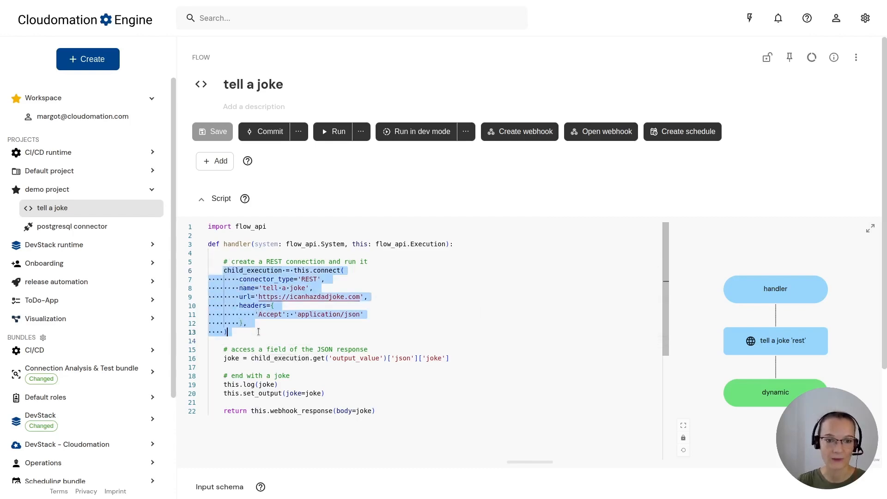
{"action": "left_click", "coordinate": [259, 332]}
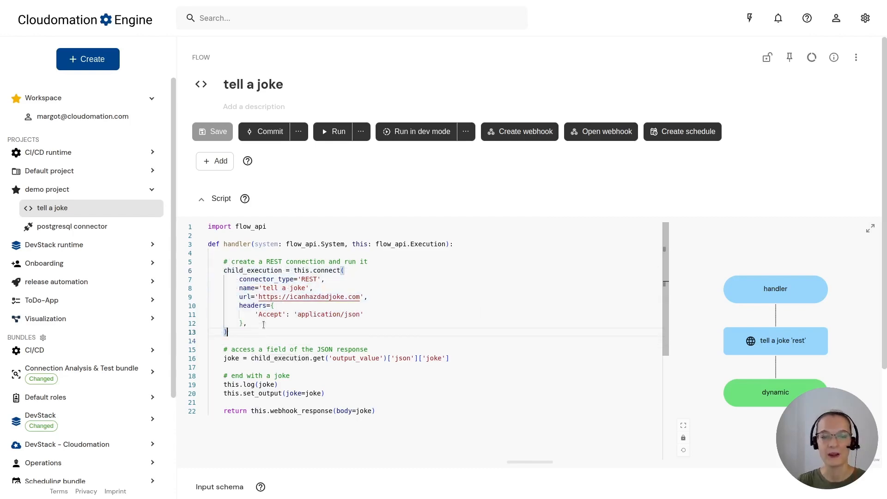
Look through the full list of wrappers that can be added to the flow, without adding one.
{"action": "left_click", "coordinate": [223, 162]}
{"action": "left_click", "coordinate": [299, 162]}
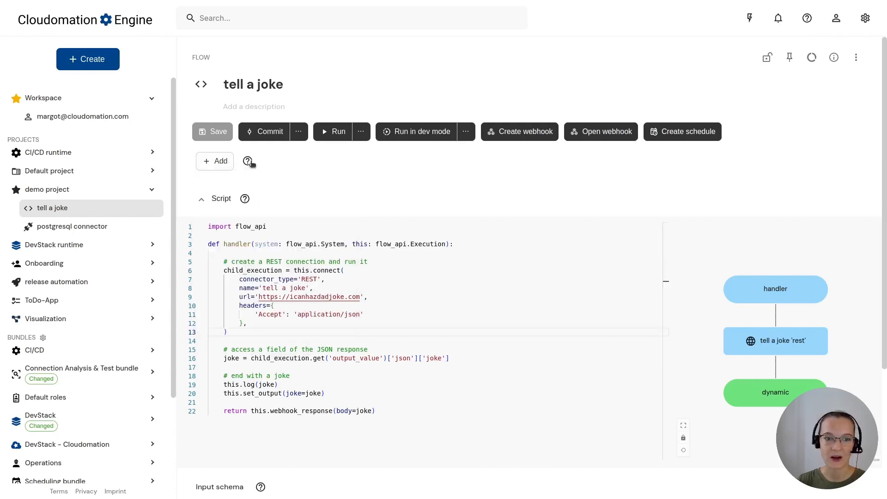
{"action": "mouse_move", "coordinate": [249, 164]}
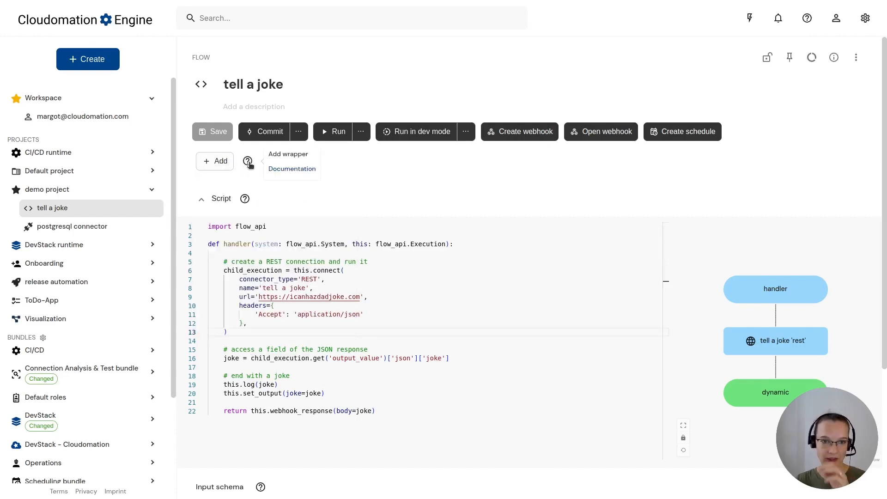
{"action": "left_click", "coordinate": [220, 167]}
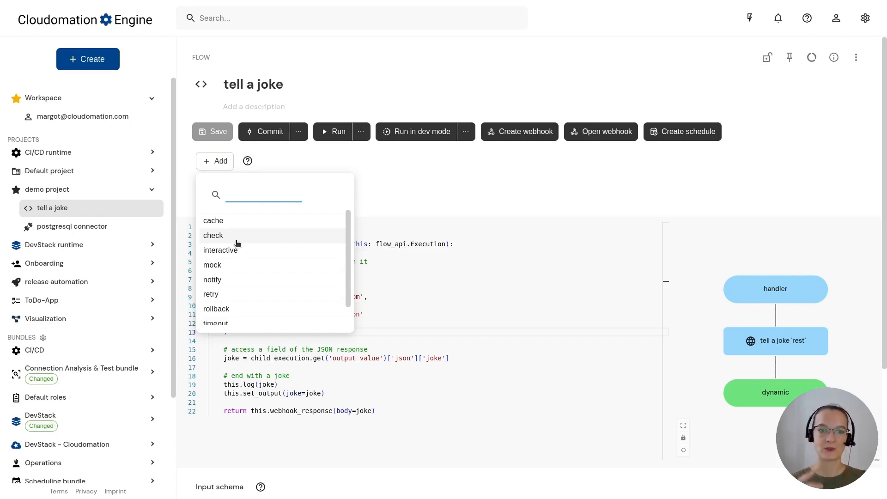
{"action": "scroll", "coordinate": [237, 243], "scroll_direction": "down", "scroll_amount": 2}
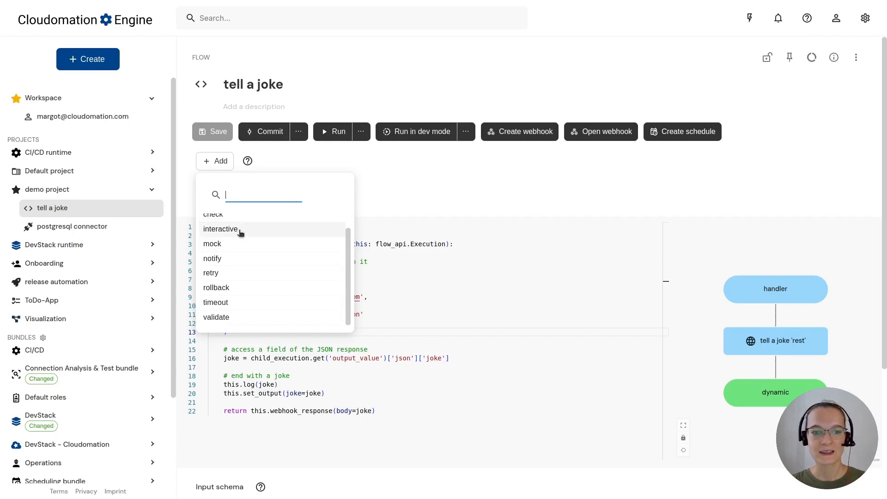
{"action": "scroll", "coordinate": [242, 227], "scroll_direction": "up", "scroll_amount": 2}
{"action": "scroll", "coordinate": [240, 237], "scroll_direction": "down", "scroll_amount": 1}
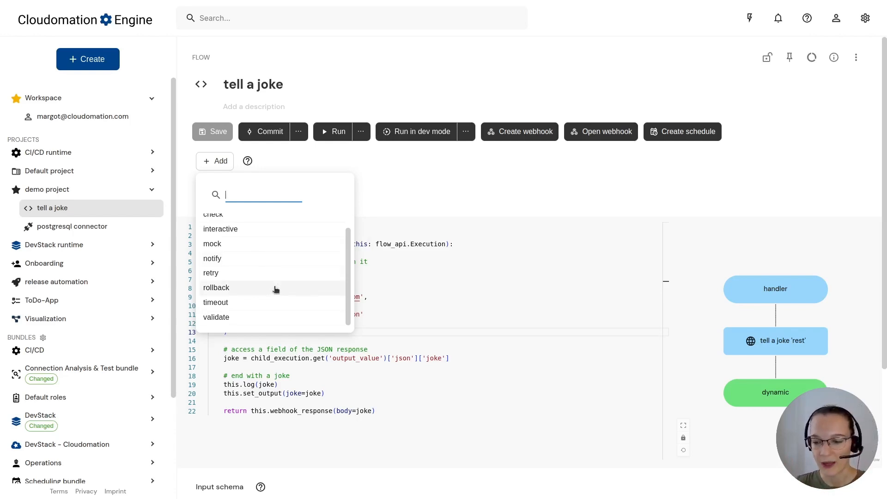
{"action": "scroll", "coordinate": [275, 290], "scroll_direction": "up", "scroll_amount": 1}
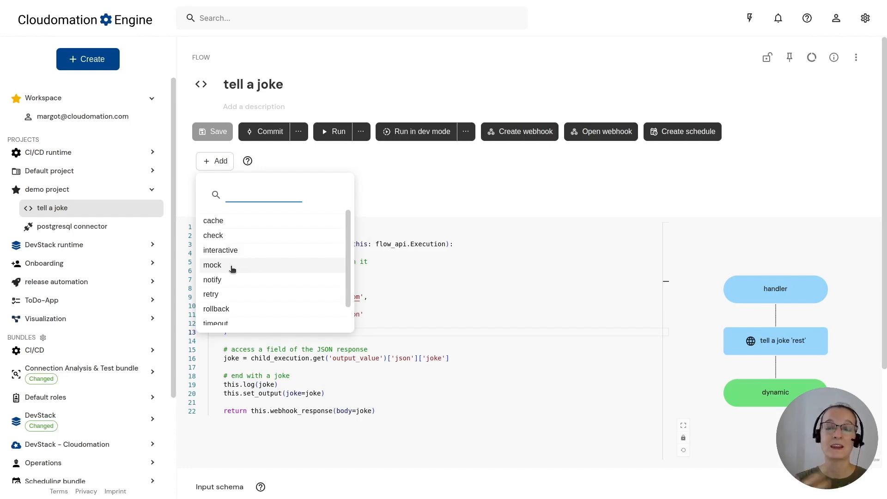
{"action": "scroll", "coordinate": [304, 244], "scroll_direction": "down", "scroll_amount": 2}
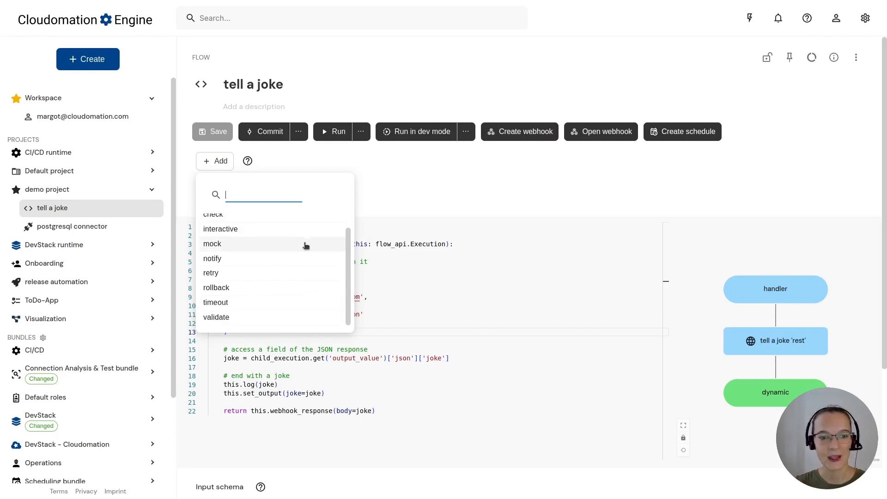
{"action": "left_click", "coordinate": [454, 186]}
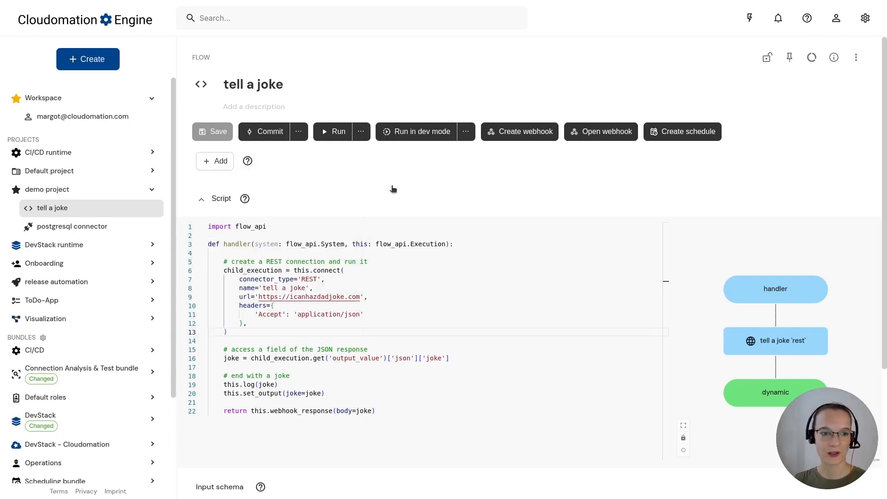
Open the workspace's bundle manager and view the second page of available bundles.
{"action": "scroll", "coordinate": [107, 256], "scroll_direction": "down", "scroll_amount": 2}
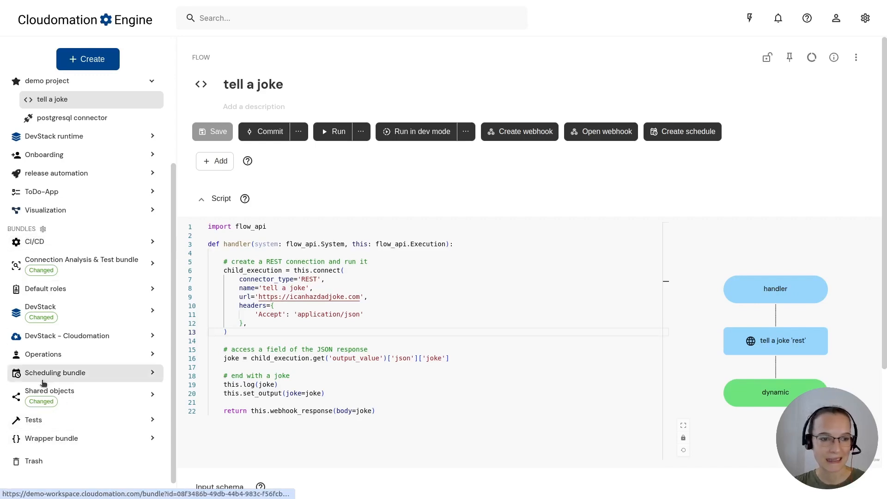
{"action": "left_click", "coordinate": [43, 230]}
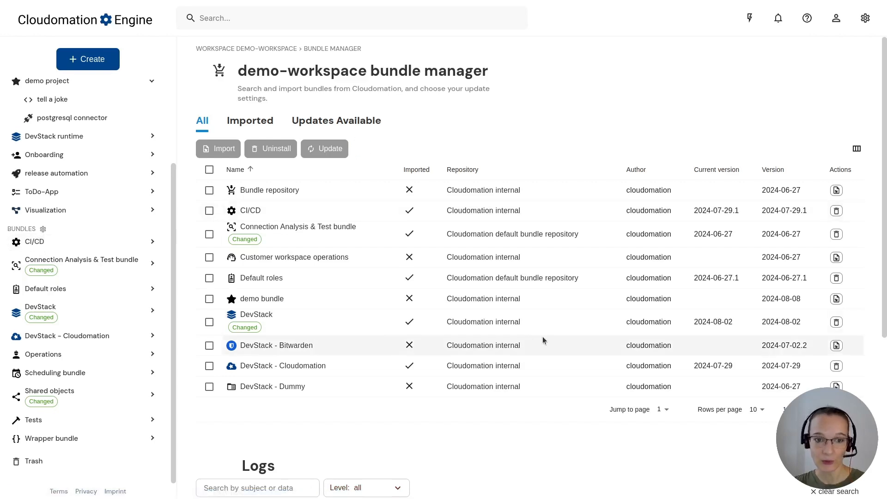
{"action": "left_click", "coordinate": [853, 409]}
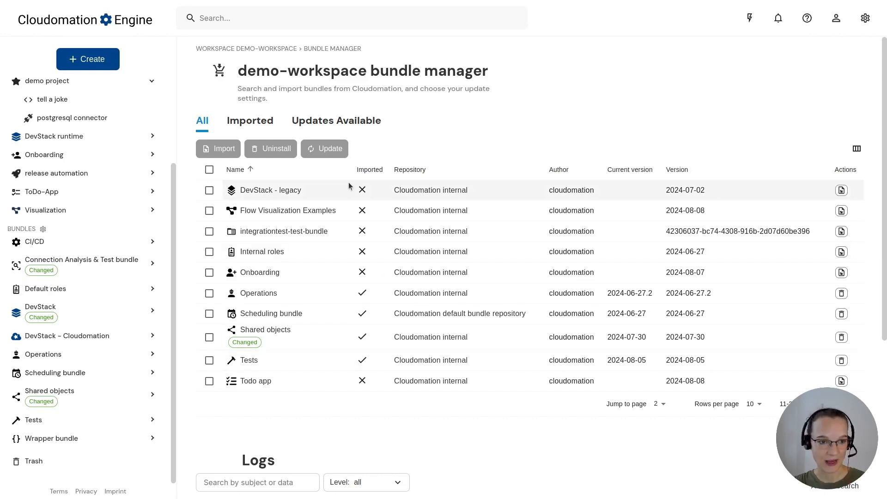
Look through the contents of the Wrapper bundle and open its mock wrapper.
{"action": "left_click", "coordinate": [65, 438]}
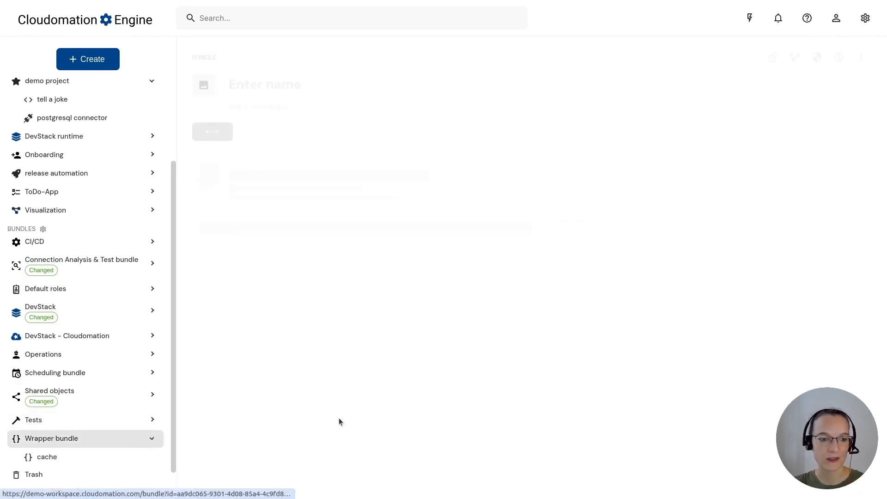
{"action": "scroll", "coordinate": [529, 234], "scroll_direction": "down", "scroll_amount": 6}
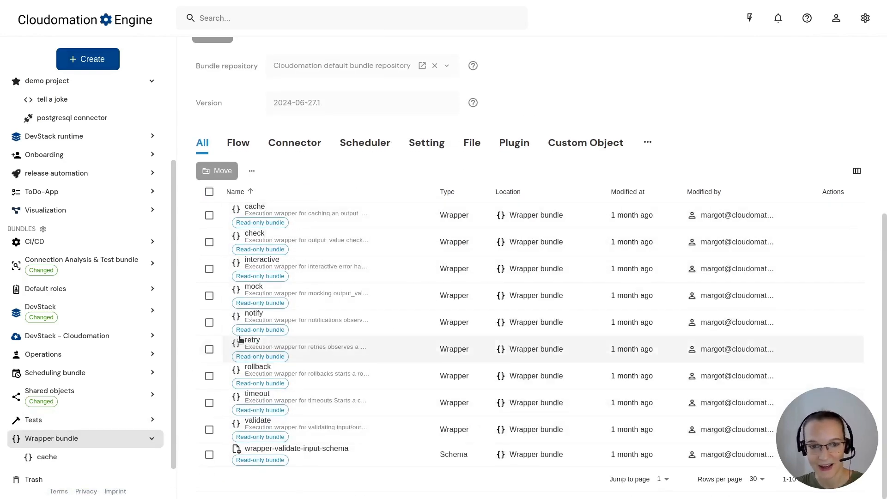
{"action": "left_click", "coordinate": [253, 287]}
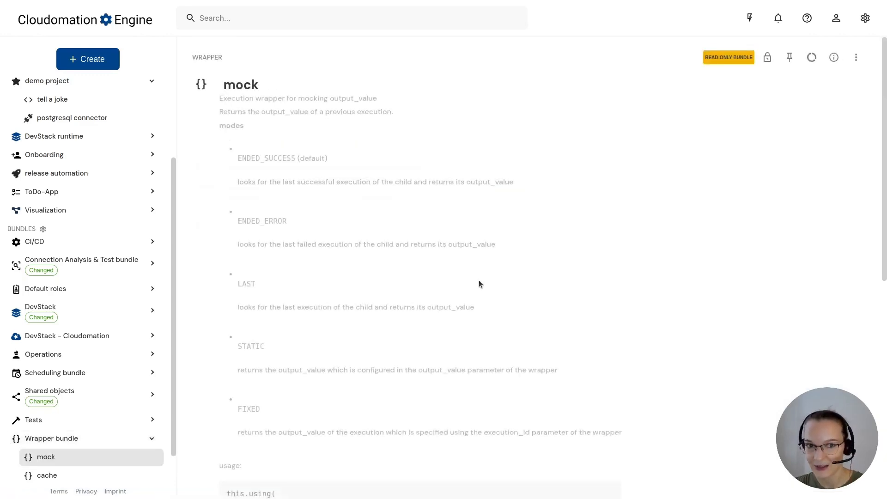
Examine the mock wrapper's usage description, script and flow diagram, including in the enlarged script view.
{"action": "scroll", "coordinate": [464, 276], "scroll_direction": "down", "scroll_amount": 9}
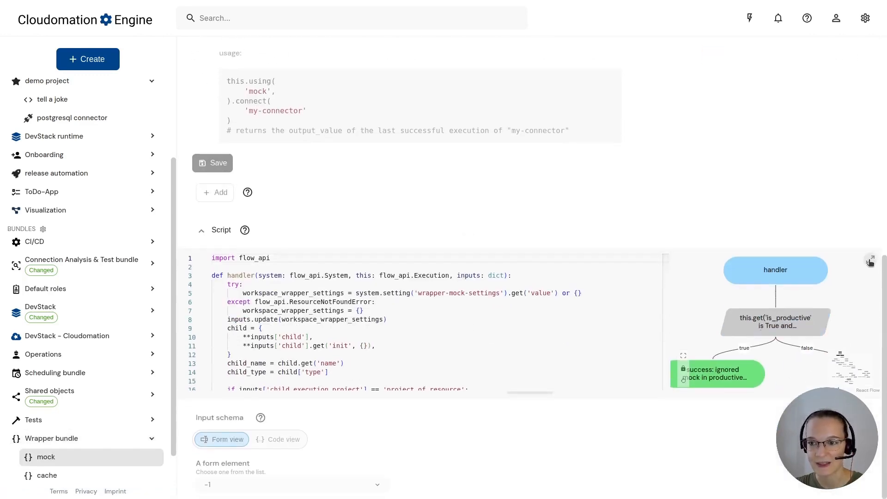
{"action": "left_click", "coordinate": [870, 260]}
{"action": "scroll", "coordinate": [131, 159], "scroll_direction": "down", "scroll_amount": 10}
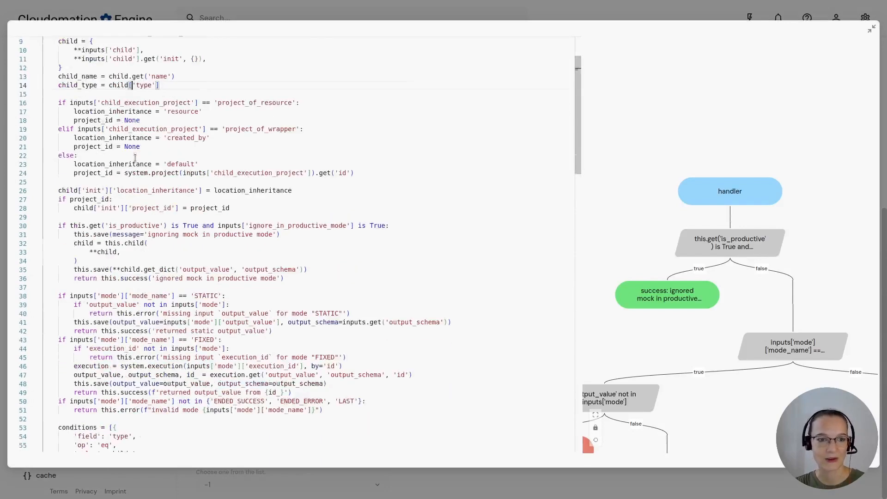
{"action": "scroll", "coordinate": [153, 183], "scroll_direction": "up", "scroll_amount": 10}
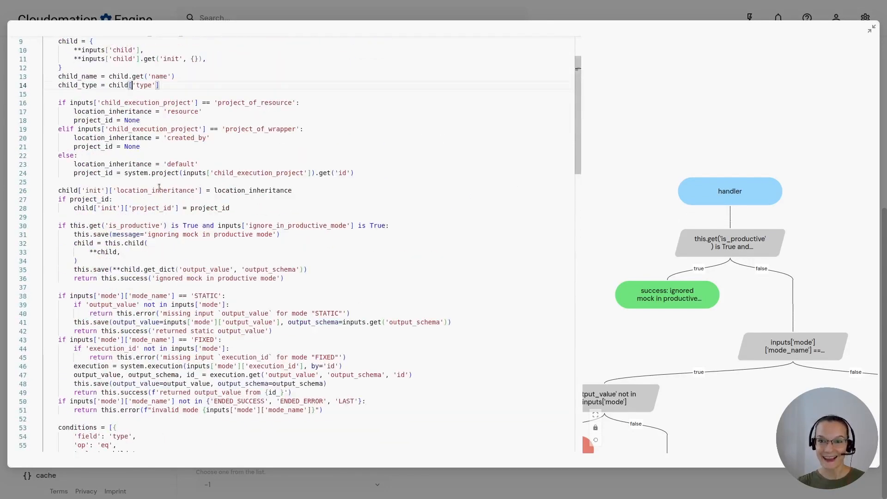
{"action": "left_click_drag", "start_coordinate": [720, 305], "coordinate": [766, 176]}
{"action": "scroll", "coordinate": [767, 176], "scroll_direction": "down", "scroll_amount": 5}
{"action": "left_click_drag", "start_coordinate": [840, 238], "coordinate": [740, 229]}
{"action": "left_click", "coordinate": [871, 30]}
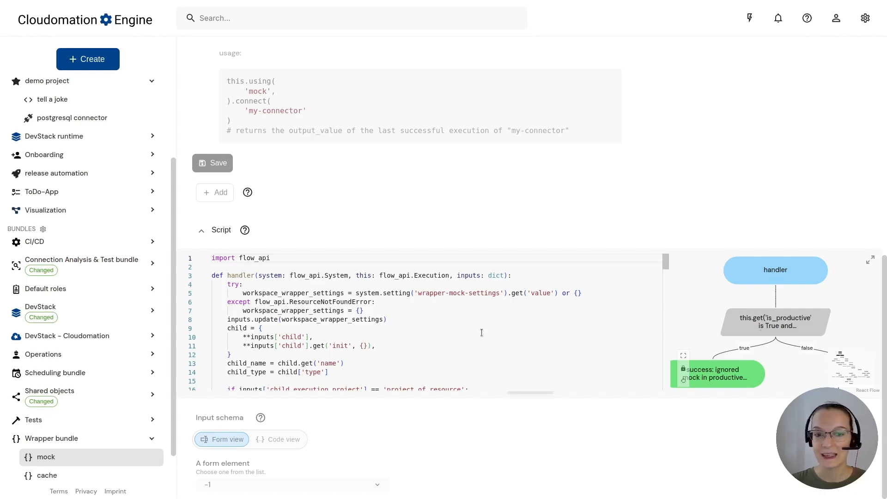
{"action": "scroll", "coordinate": [482, 334], "scroll_direction": "down", "scroll_amount": 5}
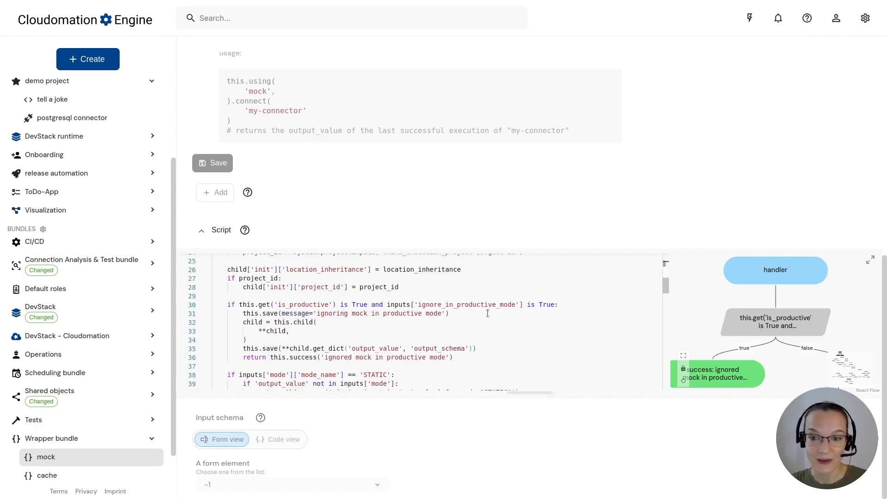
{"action": "scroll", "coordinate": [486, 310], "scroll_direction": "up", "scroll_amount": 5}
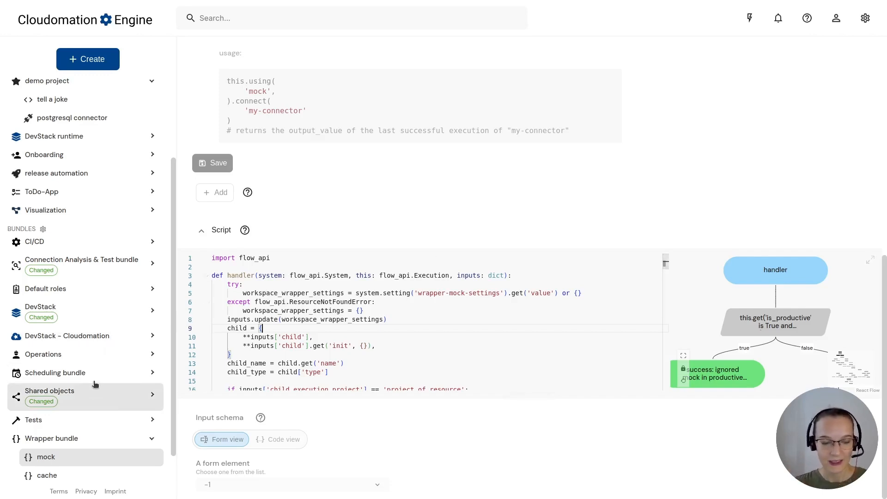
Return to the "tell a joke" flow in the demo project and review its additional dev mode run options.
{"action": "scroll", "coordinate": [97, 372], "scroll_direction": "up", "scroll_amount": 3}
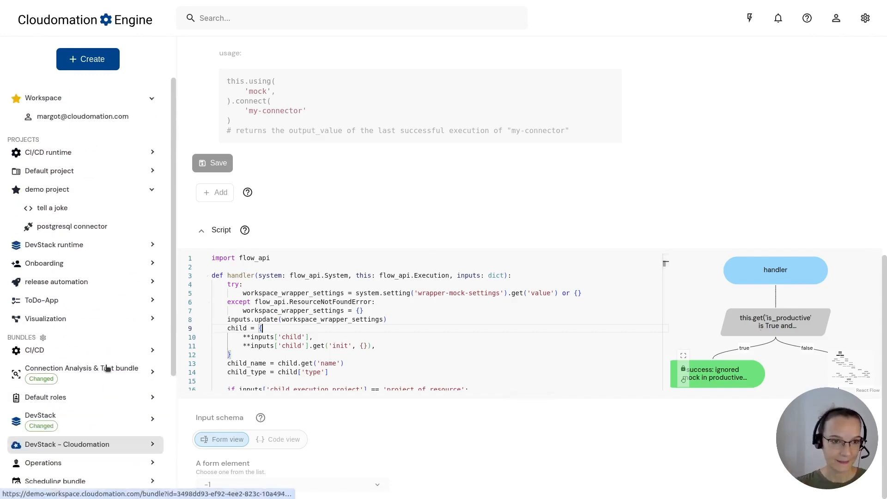
{"action": "left_click", "coordinate": [86, 209]}
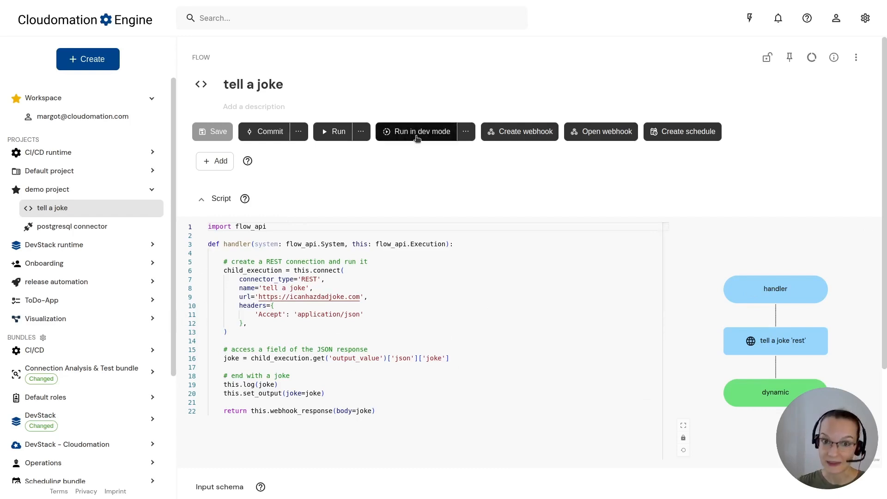
{"action": "left_click", "coordinate": [468, 133]}
{"action": "left_click", "coordinate": [586, 173]}
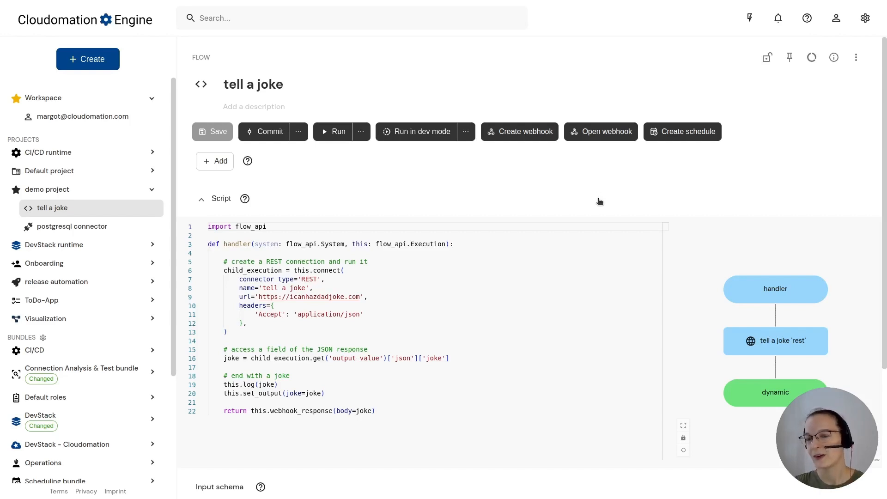
Run the "tell a joke" flow and read the joke in the execution's output.
{"action": "left_click", "coordinate": [329, 134]}
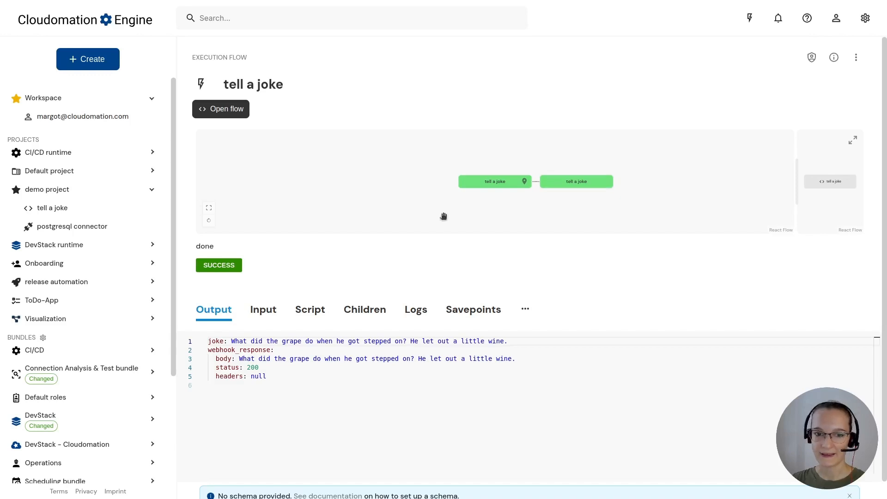
{"action": "left_click_drag", "start_coordinate": [231, 341], "coordinate": [521, 340]}
{"action": "left_click", "coordinate": [521, 340]}
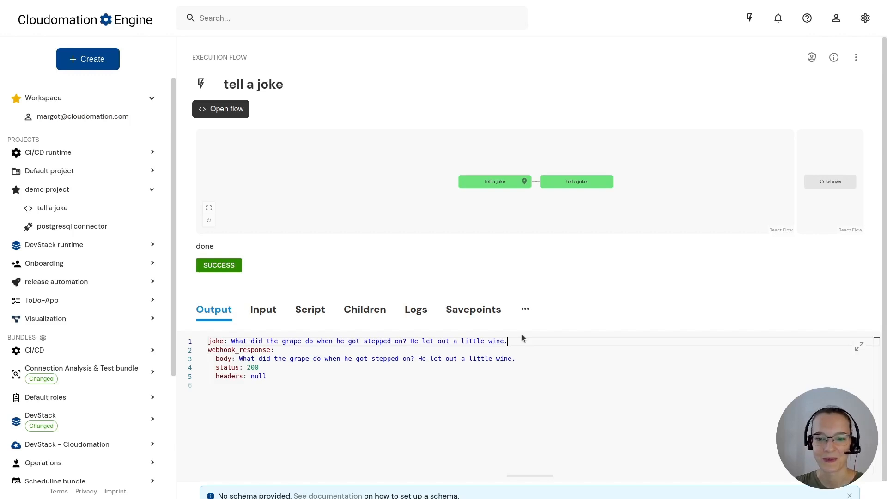
{"action": "double_click", "coordinate": [499, 340]}
{"action": "left_click", "coordinate": [552, 347]}
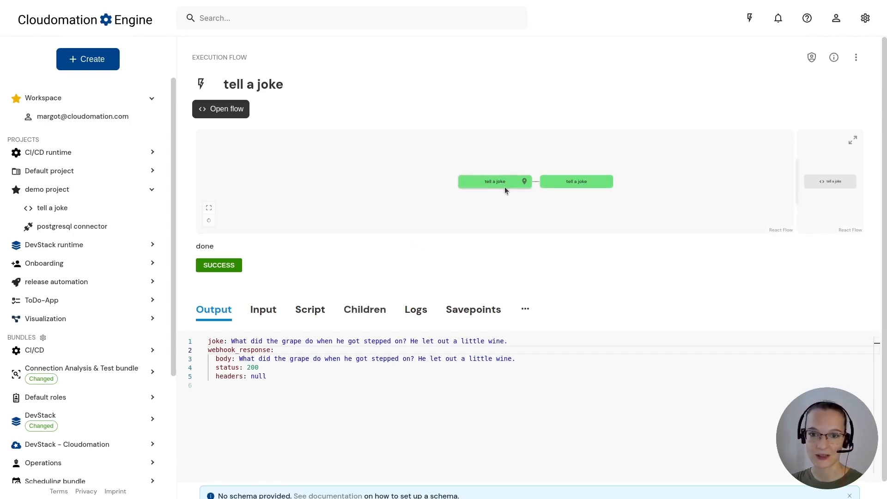
Open the REST connection's child execution and look over its type, output and additional detail views.
{"action": "double_click", "coordinate": [240, 56]}
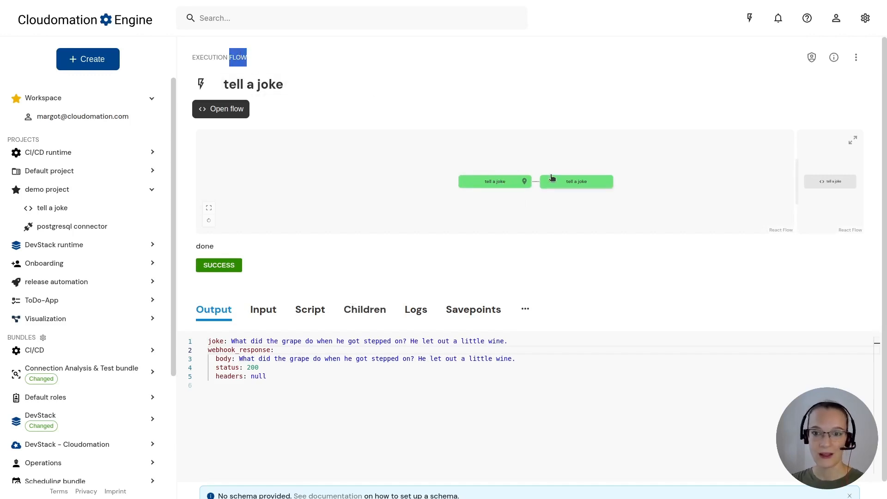
{"action": "left_click", "coordinate": [561, 181]}
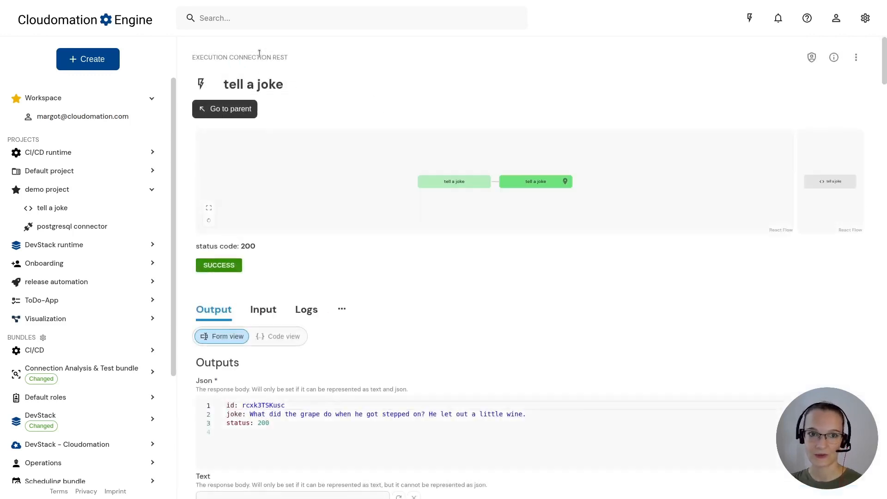
{"action": "left_click", "coordinate": [453, 95]}
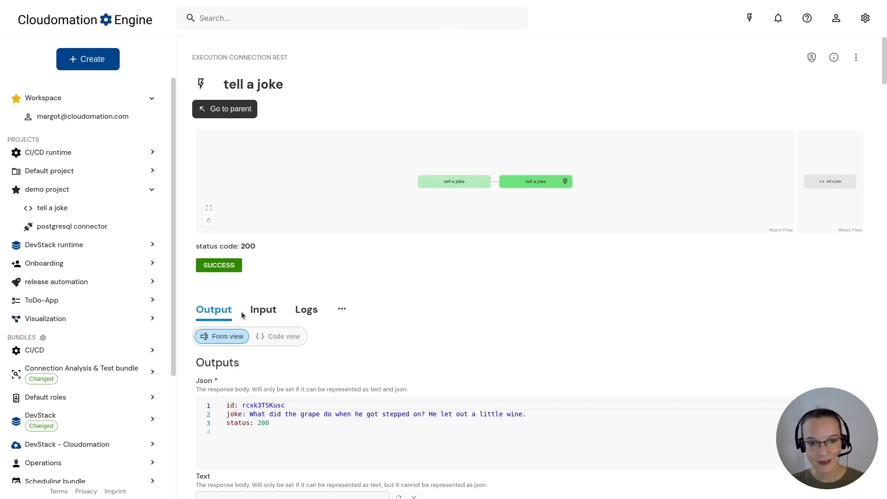
{"action": "double_click", "coordinate": [251, 56]}
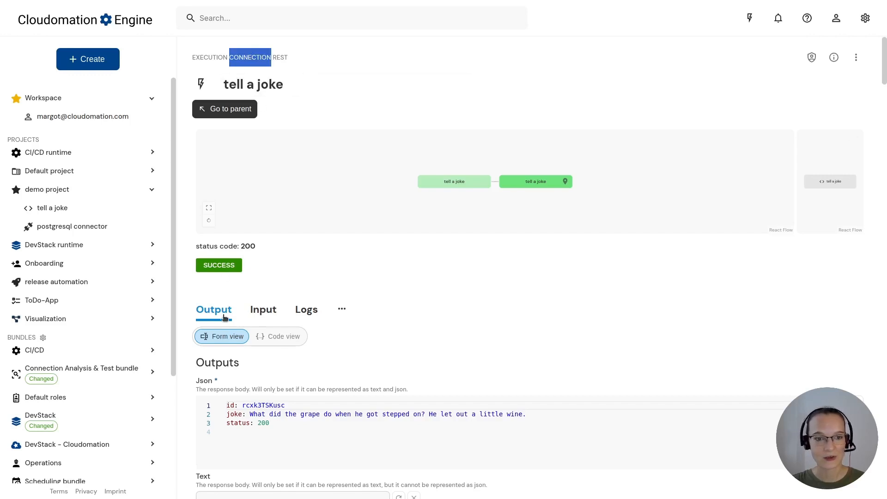
{"action": "left_click", "coordinate": [342, 309]}
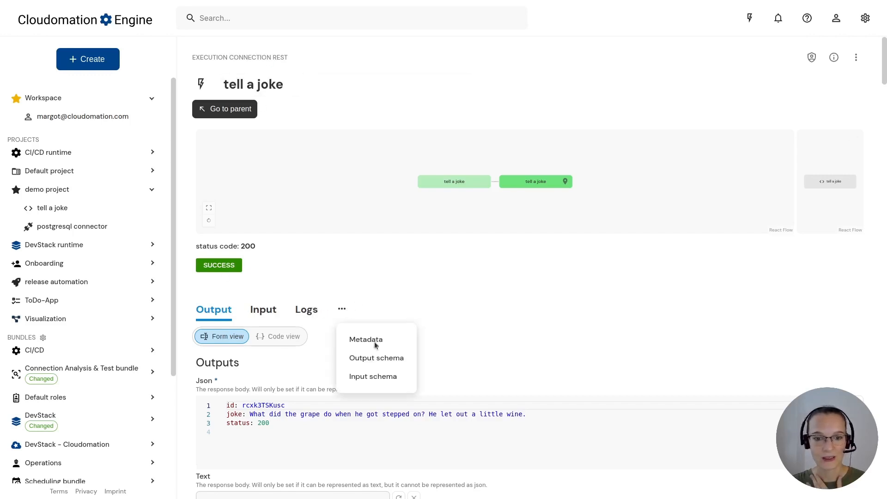
{"action": "left_click", "coordinate": [533, 312]}
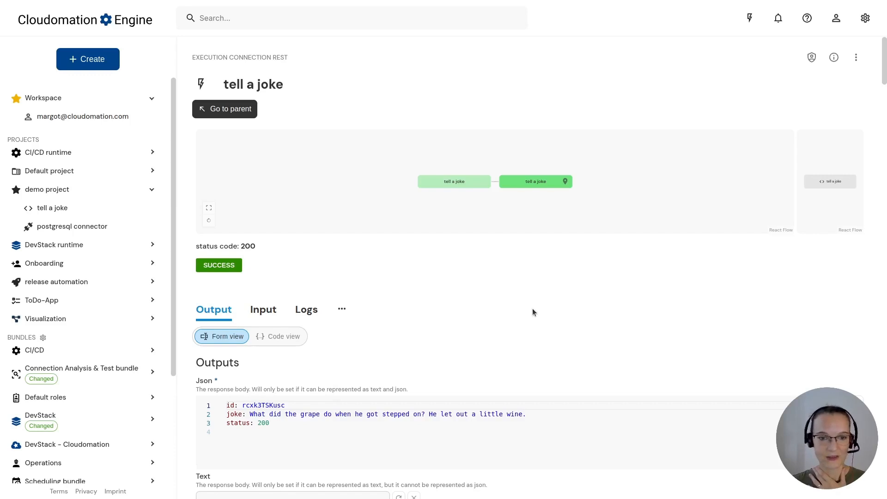
Go back to the parent flow execution and view the script it ran.
{"action": "left_click", "coordinate": [459, 182]}
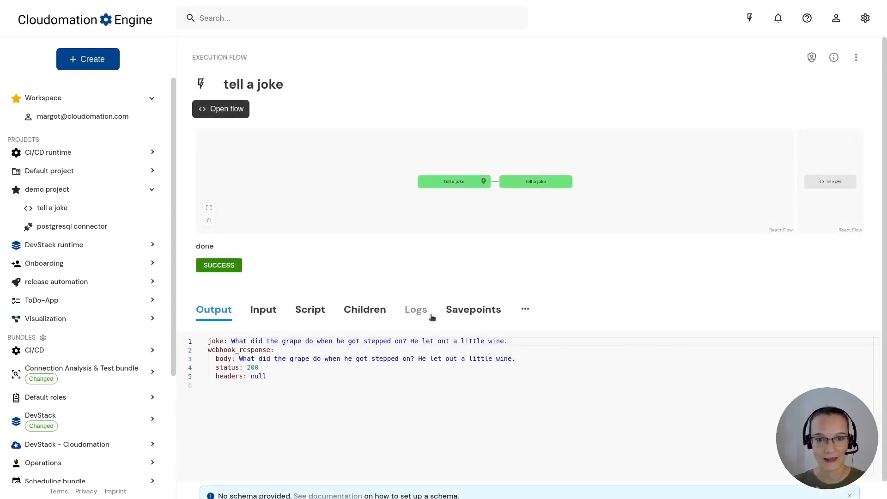
{"action": "left_click", "coordinate": [309, 312]}
{"action": "left_click", "coordinate": [417, 378]}
Inspect the REST connection execution's input and logs, expanding the data of the response status and headers entries.
{"action": "left_click", "coordinate": [558, 184]}
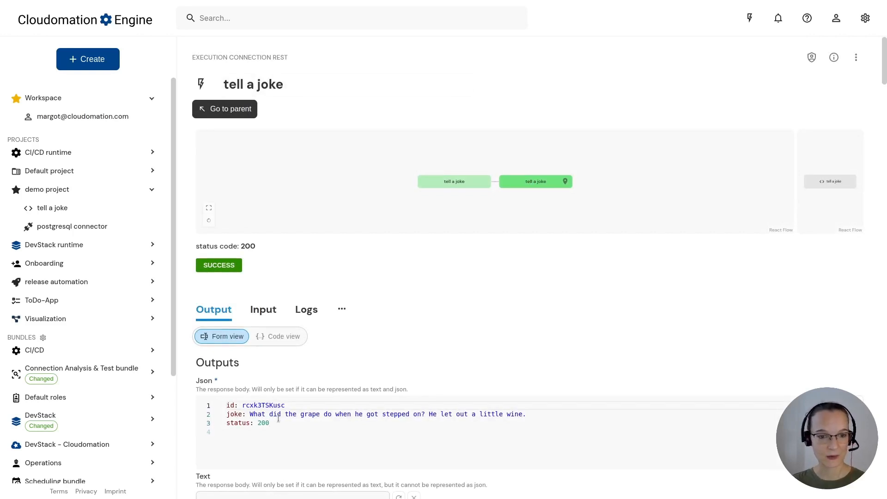
{"action": "left_click", "coordinate": [272, 311]}
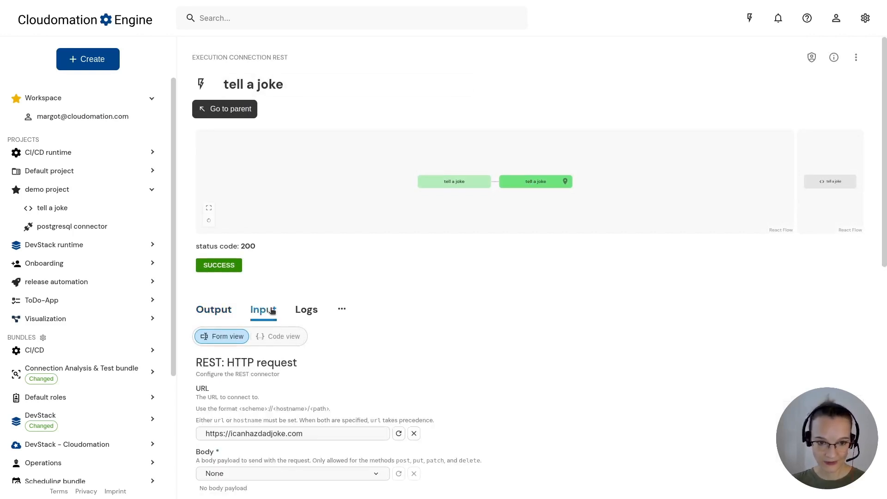
{"action": "left_click", "coordinate": [306, 310]}
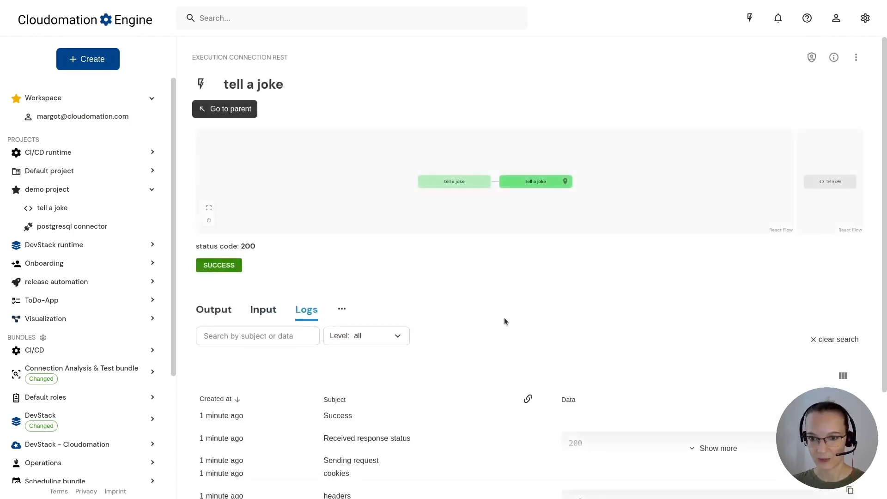
{"action": "scroll", "coordinate": [388, 406], "scroll_direction": "down", "scroll_amount": 3}
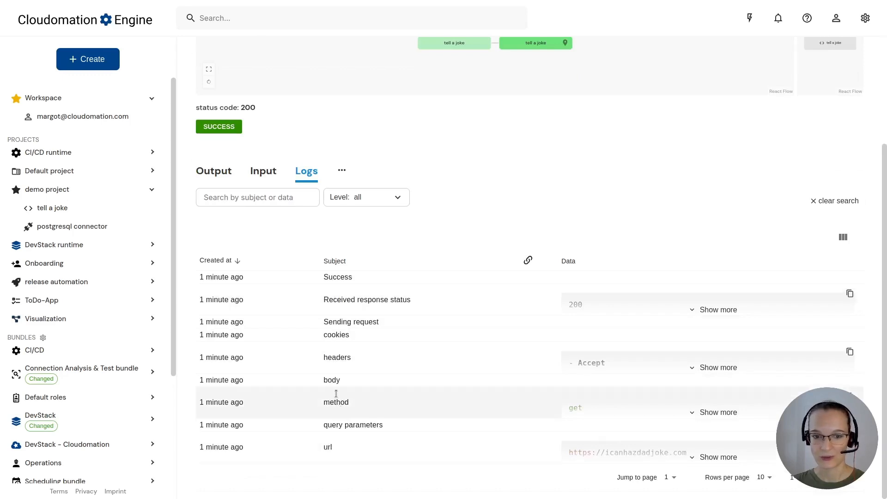
{"action": "left_click", "coordinate": [698, 310]}
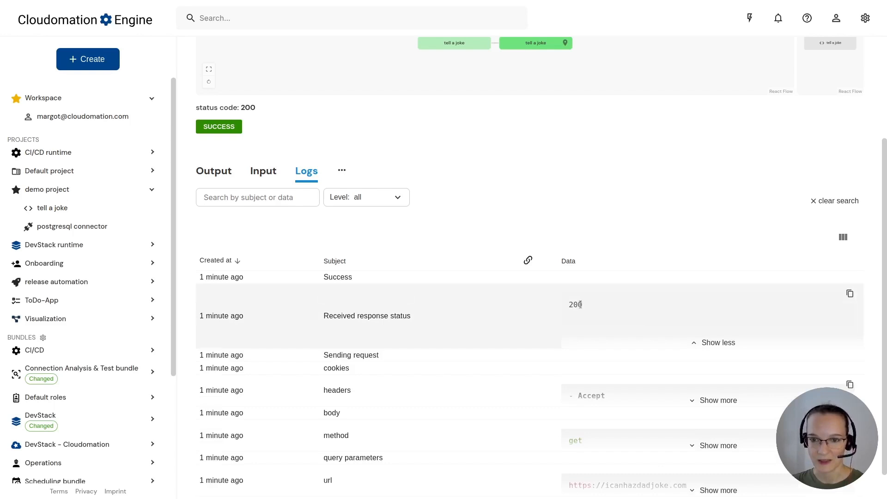
{"action": "left_click", "coordinate": [693, 400]}
{"action": "scroll", "coordinate": [697, 415], "scroll_direction": "down", "scroll_amount": 2}
{"action": "left_click", "coordinate": [700, 413]}
{"action": "scroll", "coordinate": [636, 396], "scroll_direction": "up", "scroll_amount": 5}
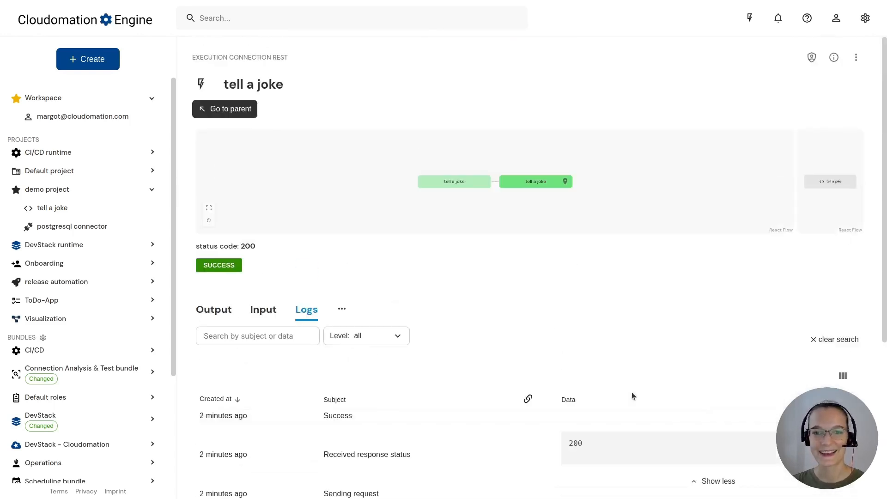
Return to the parent flow execution and examine its child executions and its log entries with their line numbers.
{"action": "left_click", "coordinate": [454, 182]}
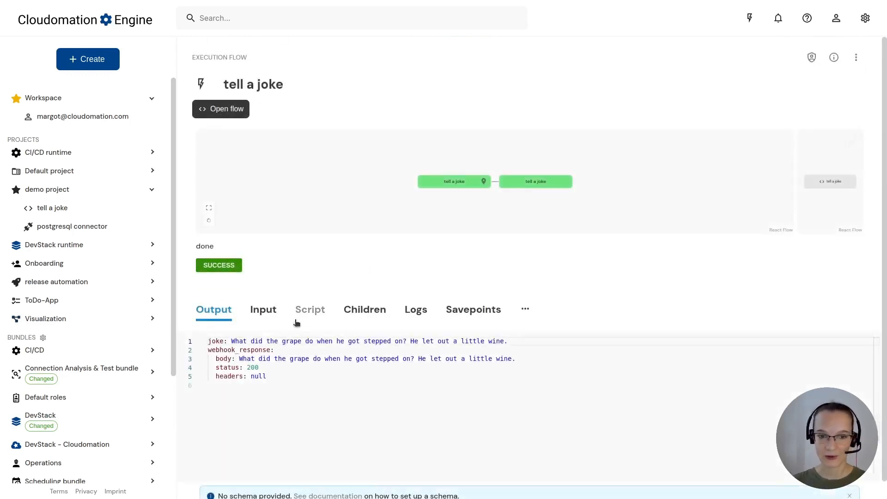
{"action": "left_click", "coordinate": [366, 316]}
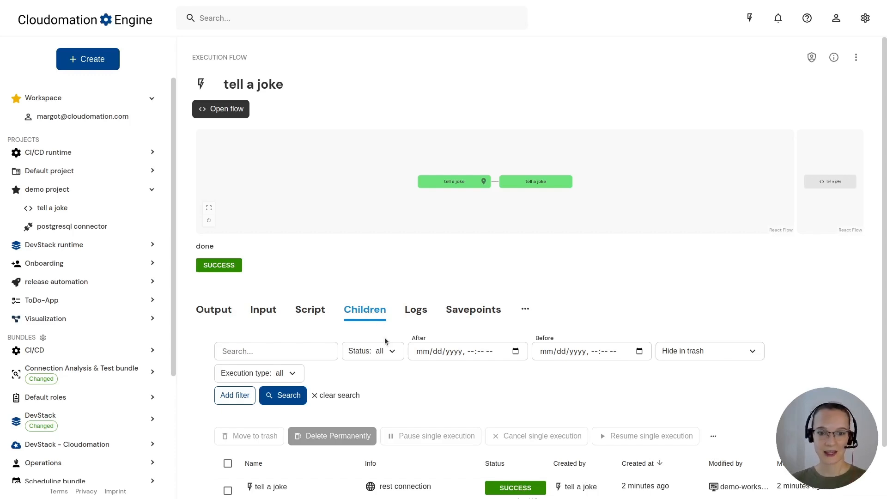
{"action": "scroll", "coordinate": [396, 396], "scroll_direction": "down", "scroll_amount": 1}
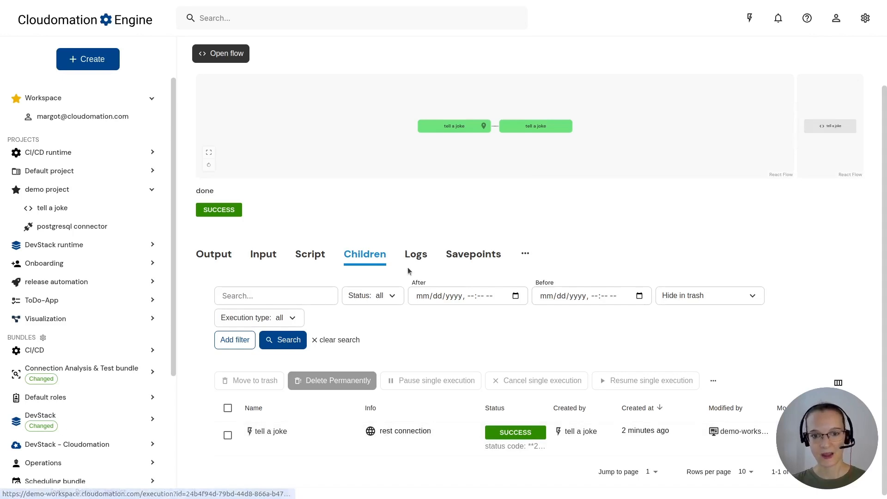
{"action": "left_click", "coordinate": [415, 254]}
{"action": "scroll", "coordinate": [493, 277], "scroll_direction": "down", "scroll_amount": 2}
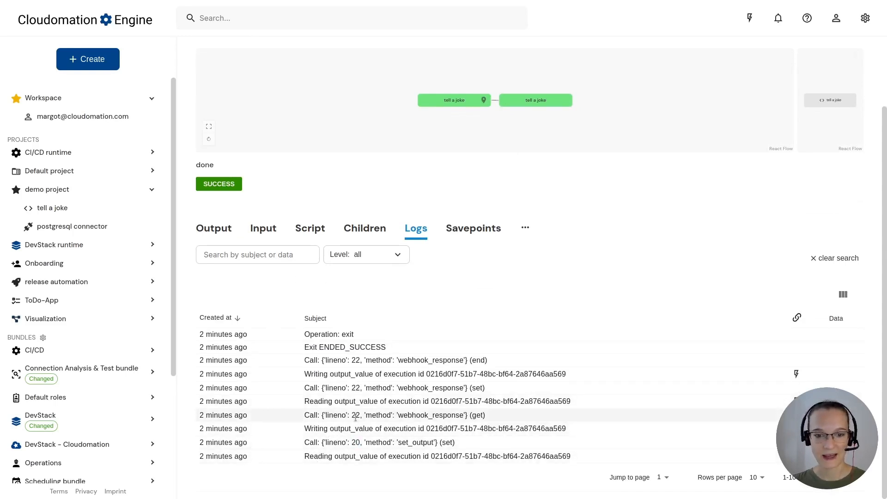
{"action": "double_click", "coordinate": [360, 385]}
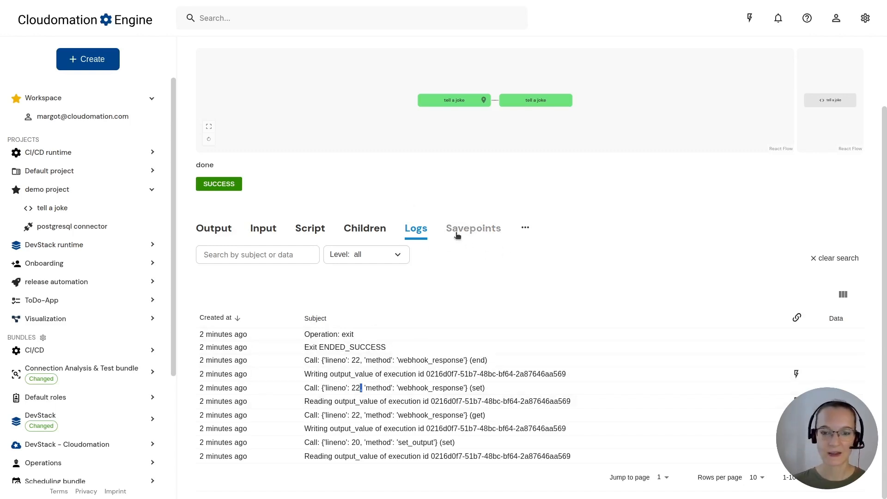
Examine the flow execution's savepoints, tracing the recorded line numbers from line 6 up to line 22.
{"action": "left_click", "coordinate": [473, 228]}
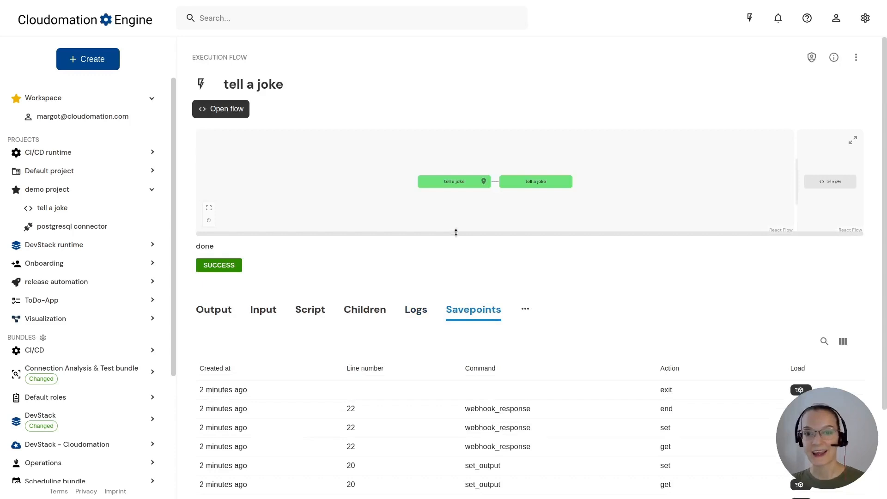
{"action": "scroll", "coordinate": [451, 257], "scroll_direction": "down", "scroll_amount": 2}
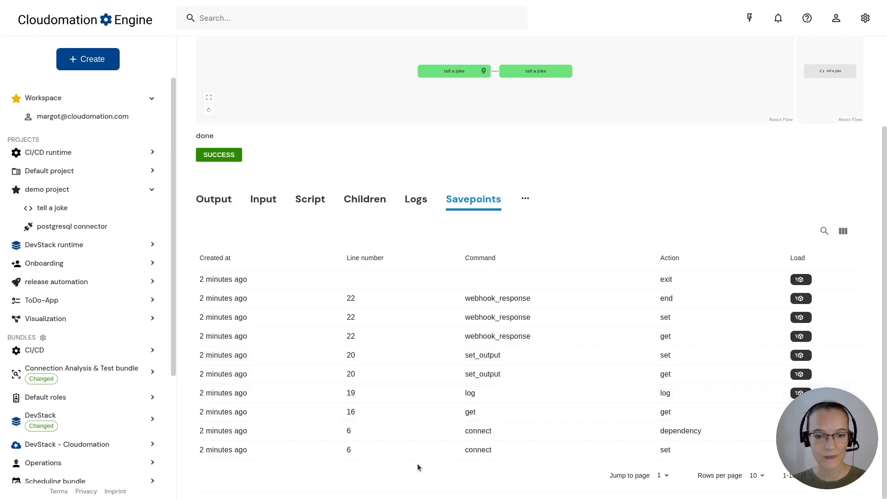
{"action": "left_click_drag", "start_coordinate": [356, 453], "coordinate": [350, 298]}
{"action": "left_click", "coordinate": [364, 312]}
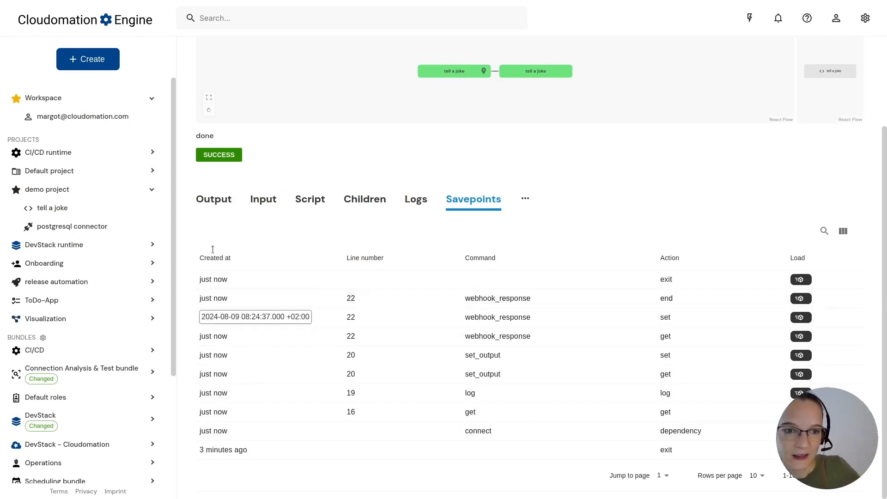
Switch back to the flow execution's output and reread the returned joke.
{"action": "left_click", "coordinate": [209, 202]}
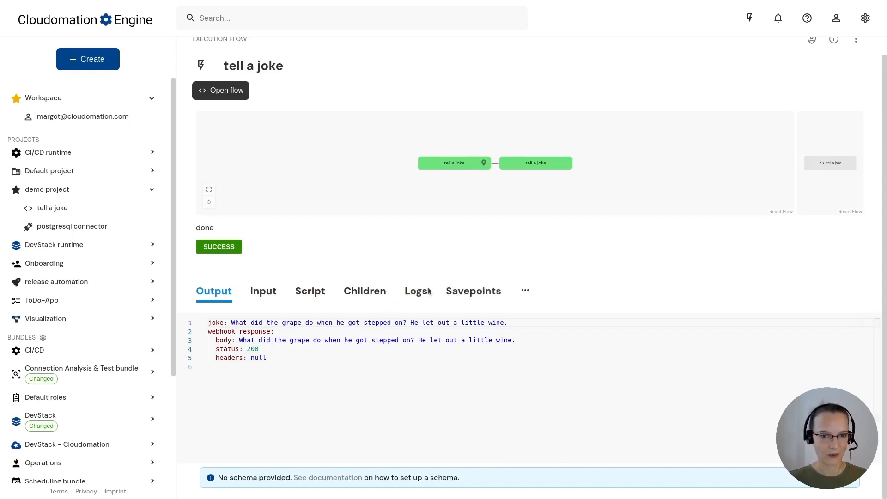
{"action": "left_click_drag", "start_coordinate": [508, 321], "coordinate": [235, 322]}
{"action": "left_click", "coordinate": [254, 332]}
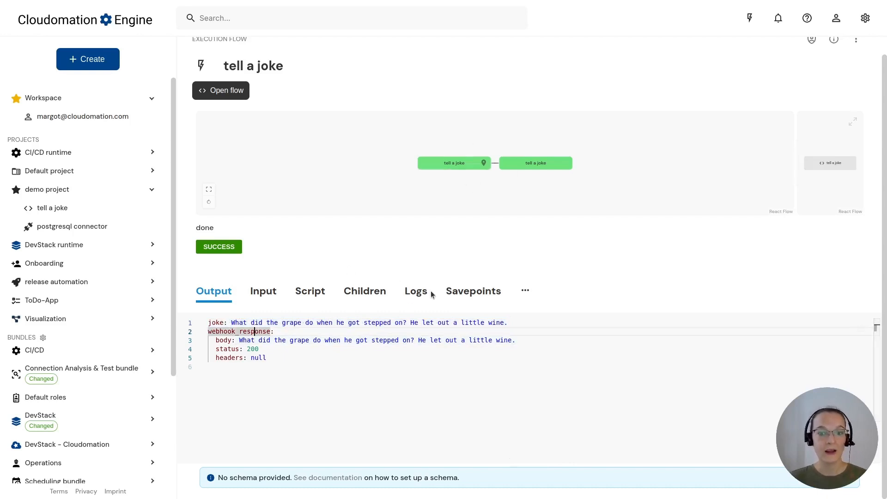
Reopen the execution's savepoints and examine the line numbers recorded for the webhook_response commands.
{"action": "left_click", "coordinate": [480, 292]}
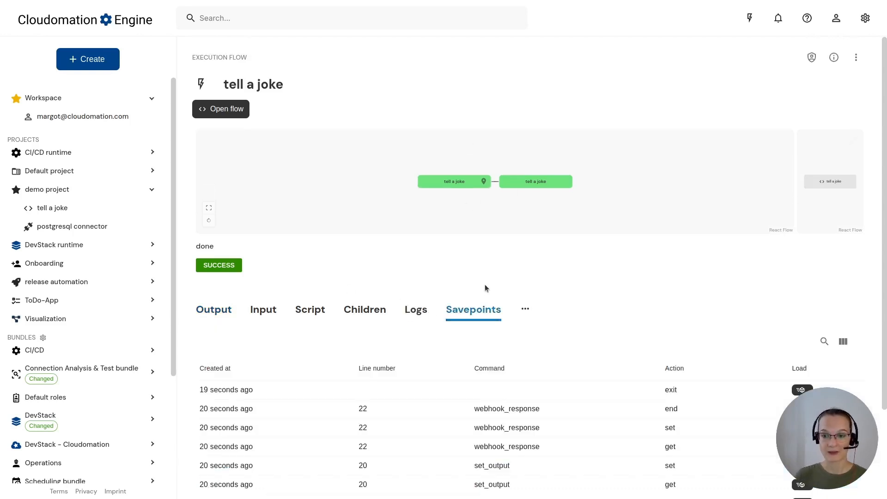
{"action": "scroll", "coordinate": [536, 294], "scroll_direction": "down", "scroll_amount": 2}
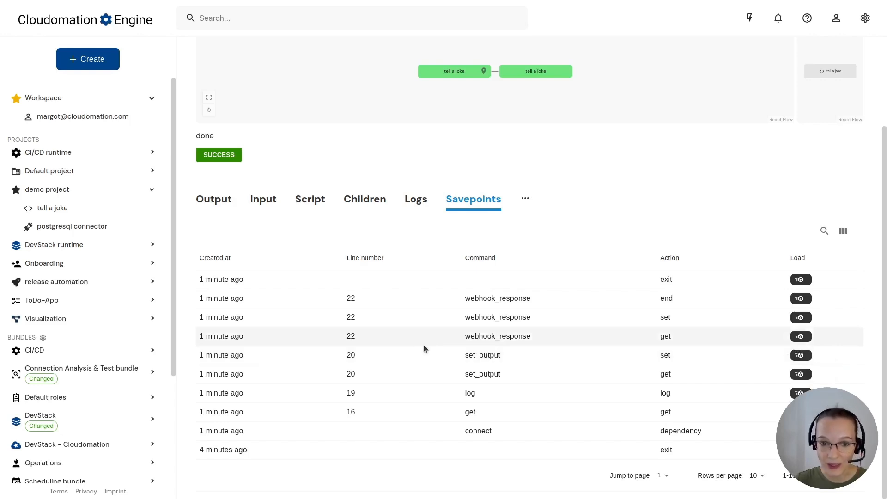
{"action": "left_click_drag", "start_coordinate": [361, 352], "coordinate": [352, 338]}
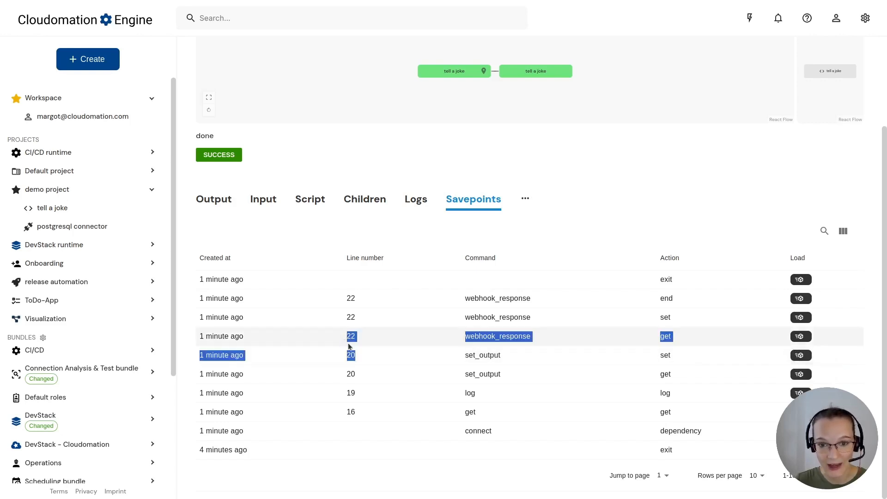
{"action": "left_click", "coordinate": [382, 344]}
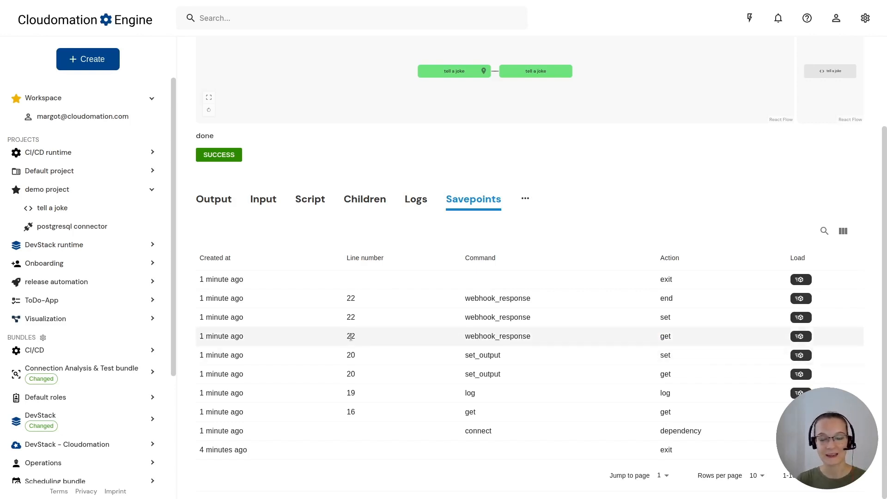
{"action": "double_click", "coordinate": [351, 298]}
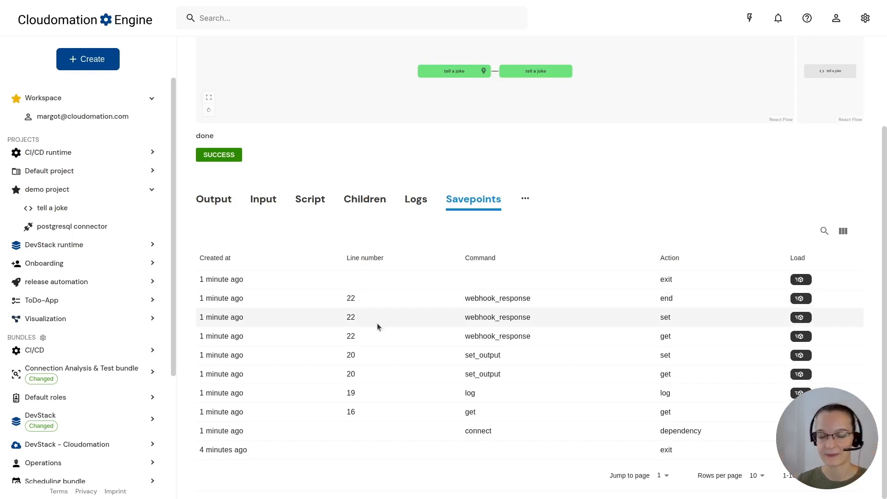
{"action": "scroll", "coordinate": [377, 326], "scroll_direction": "up", "scroll_amount": 3}
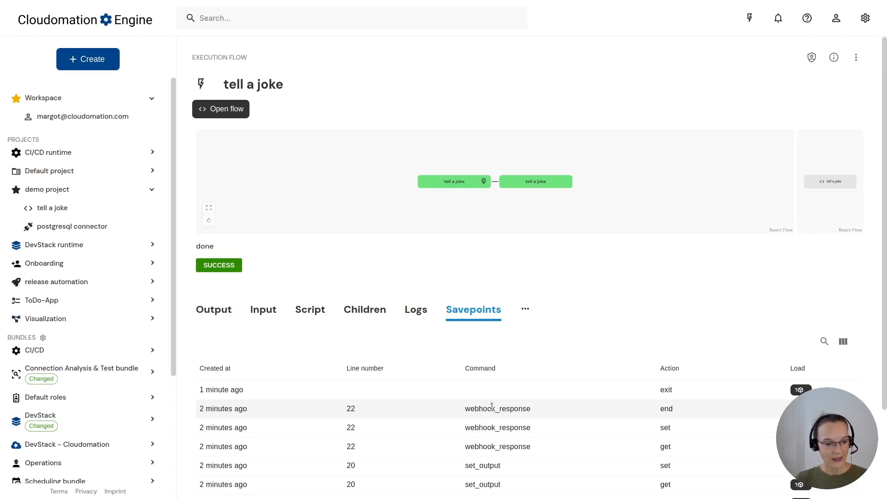
View the "tell a joke" flow, and open the Scheduling bundle's scheduling-bundle-scheduler to look at its script.
{"action": "left_click", "coordinate": [71, 214]}
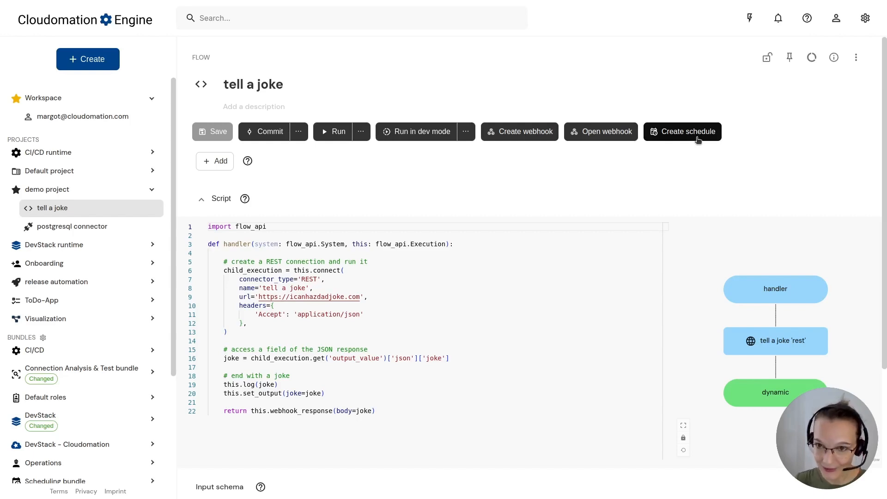
{"action": "scroll", "coordinate": [166, 283], "scroll_direction": "down", "scroll_amount": 3}
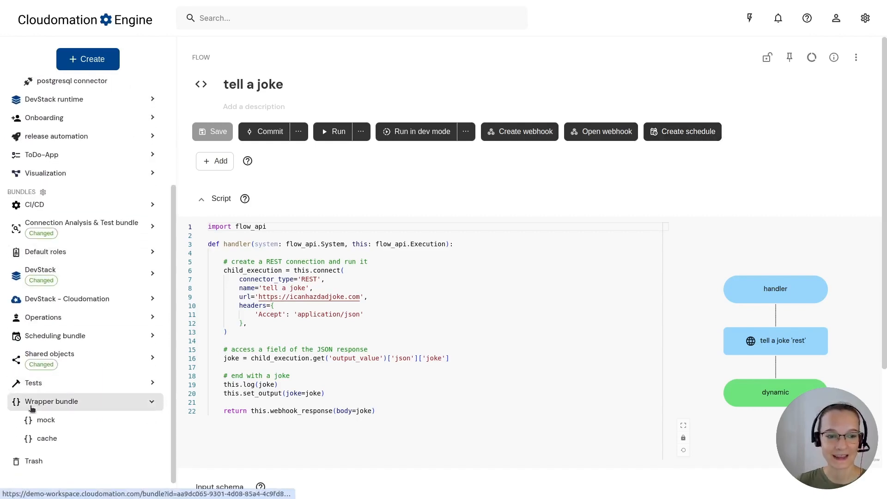
{"action": "left_click", "coordinate": [69, 340]}
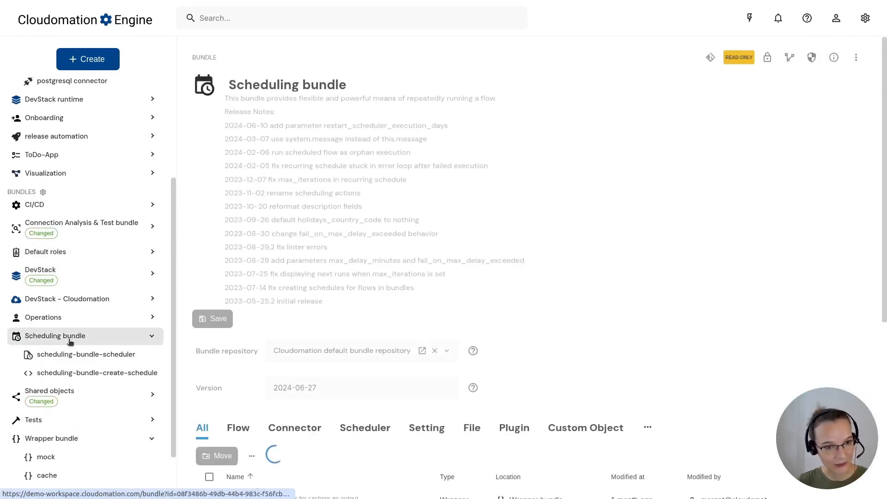
{"action": "left_click", "coordinate": [73, 356]}
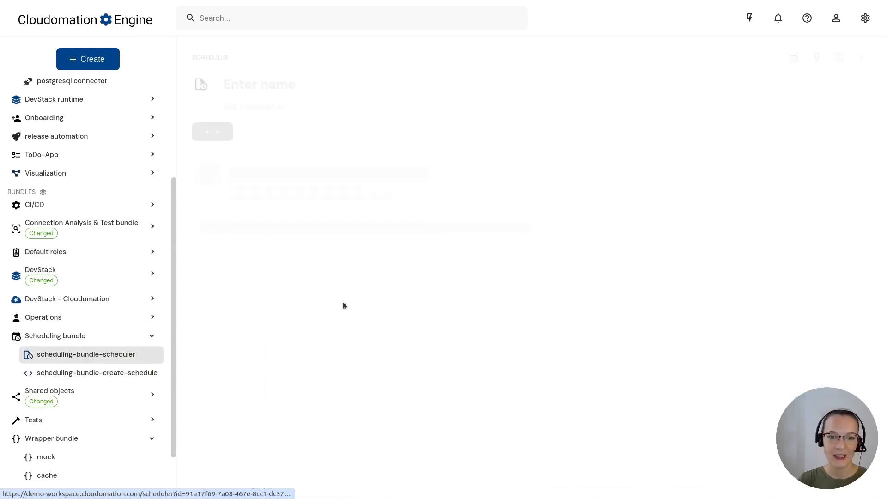
{"action": "left_click", "coordinate": [381, 364]}
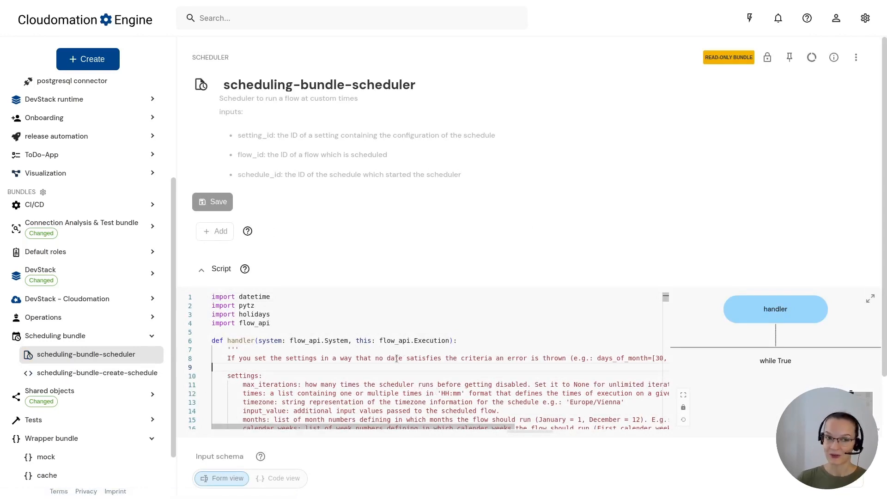
Return to the "tell a joke" flow, create a webhook for it and review the webhook's URL.
{"action": "scroll", "coordinate": [60, 160], "scroll_direction": "up", "scroll_amount": 3}
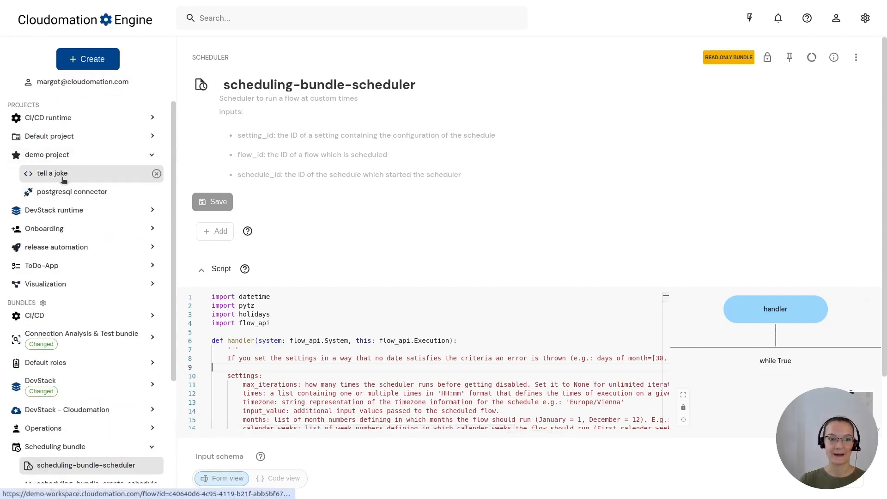
{"action": "scroll", "coordinate": [65, 181], "scroll_direction": "up", "scroll_amount": 1}
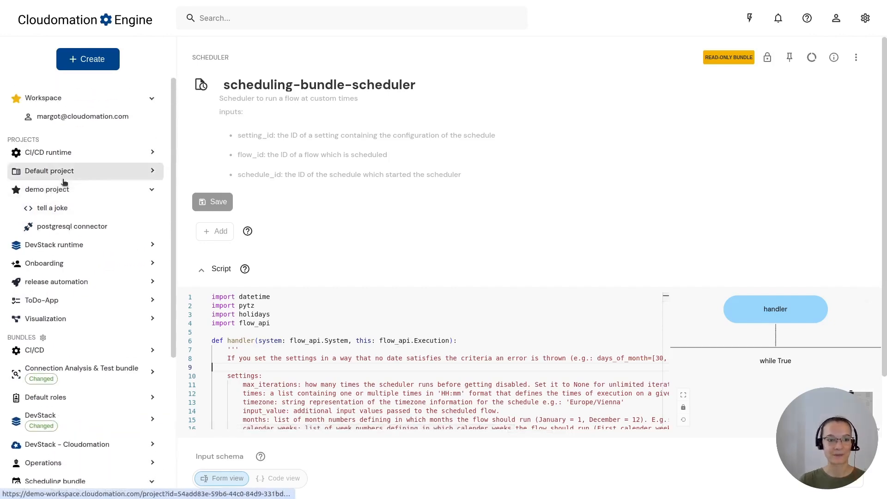
{"action": "left_click", "coordinate": [87, 208]}
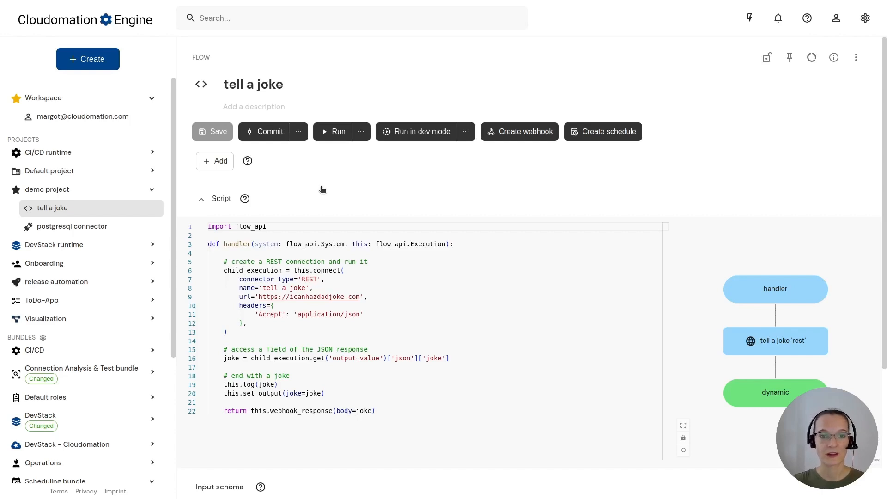
{"action": "left_click", "coordinate": [523, 137]}
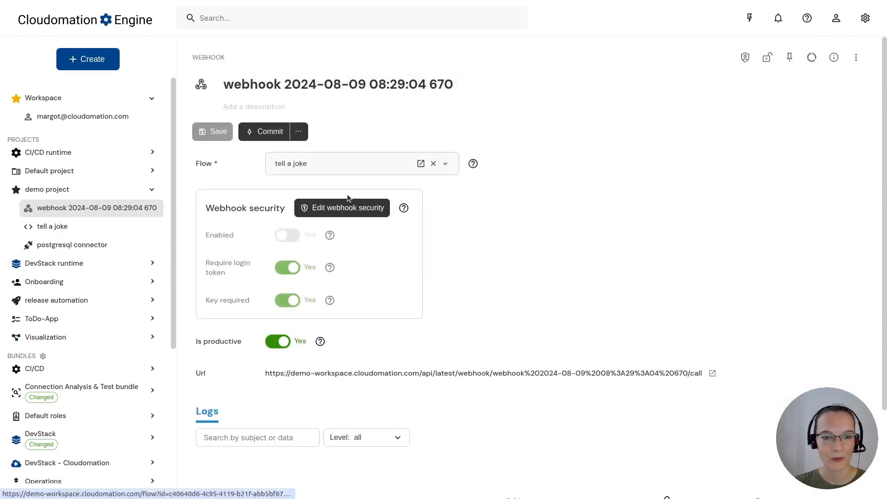
{"action": "left_click_drag", "start_coordinate": [255, 373], "coordinate": [616, 381]}
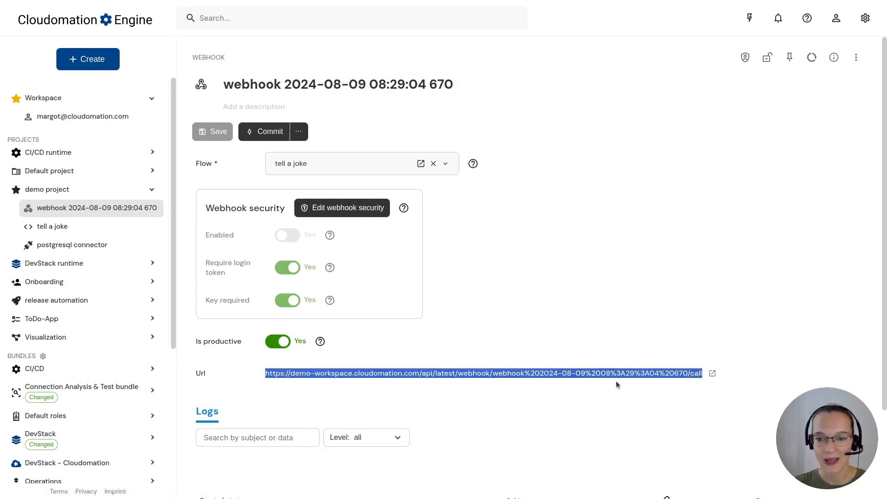
{"action": "left_click", "coordinate": [325, 393]}
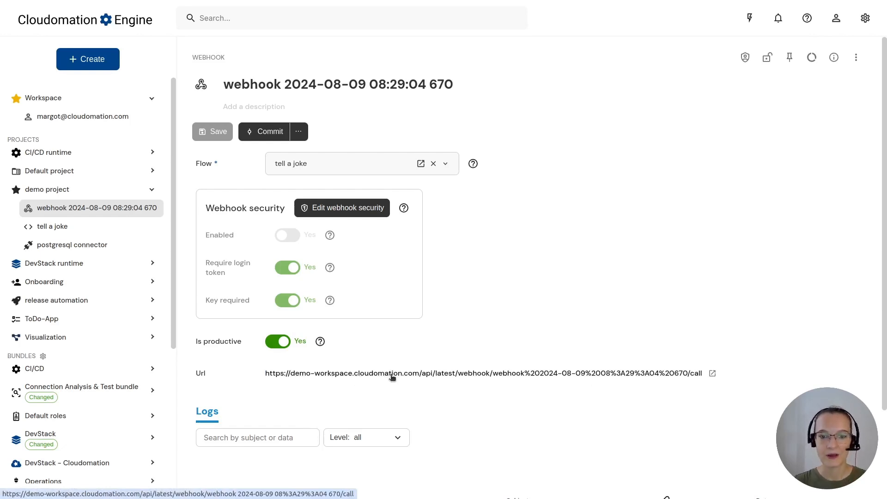
Rename the new webhook to "joke webhook" and save it.
{"action": "left_click", "coordinate": [286, 87]}
{"action": "triple_click", "coordinate": [292, 87]}
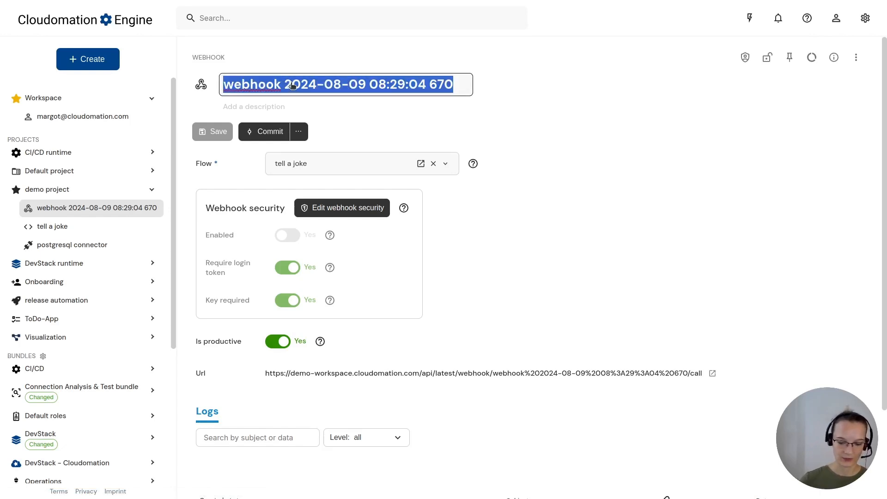
{"action": "type", "text": "joke webhook"}
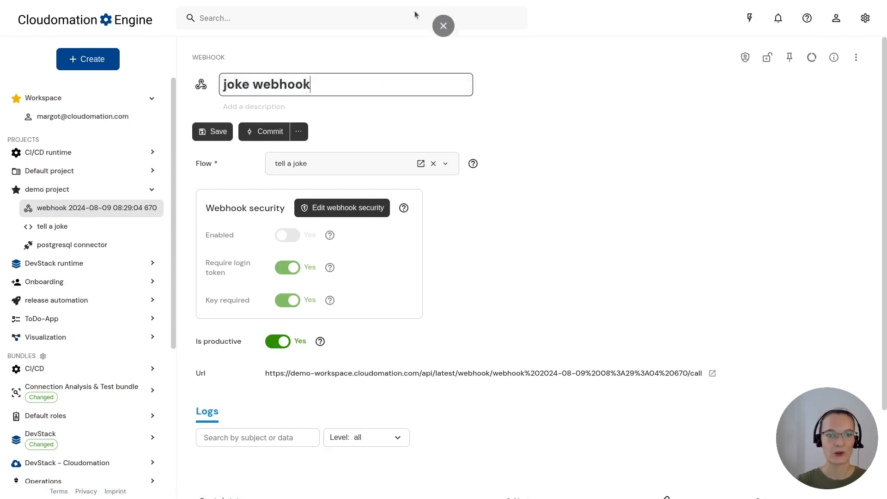
{"action": "left_click", "coordinate": [212, 131]}
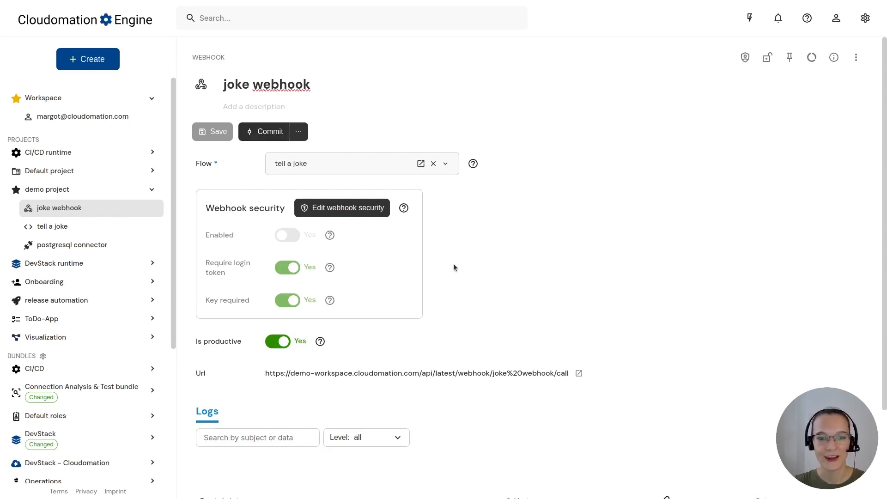
Enable the webhook without requiring a key, authorise the security change with the account password and decline storing the password in the browser.
{"action": "left_click", "coordinate": [336, 211]}
{"action": "left_click", "coordinate": [410, 173]}
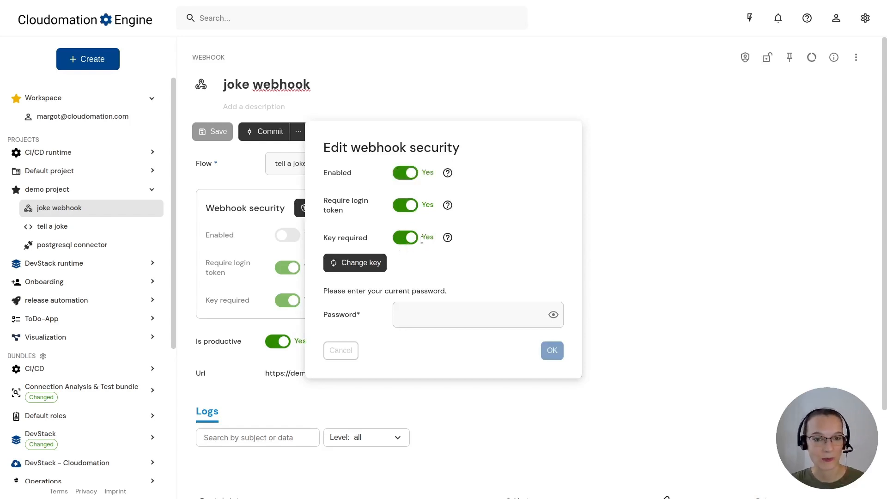
{"action": "left_click", "coordinate": [399, 241]}
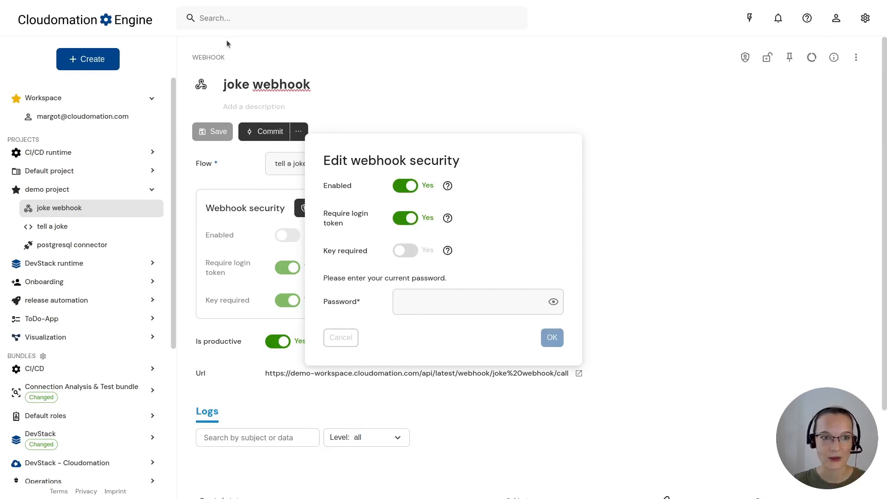
{"action": "left_click", "coordinate": [417, 302]}
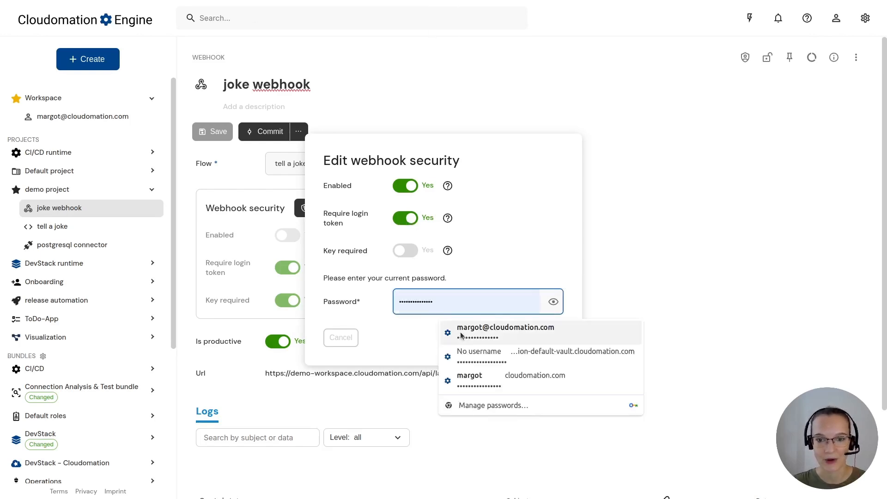
{"action": "left_click", "coordinate": [461, 332]}
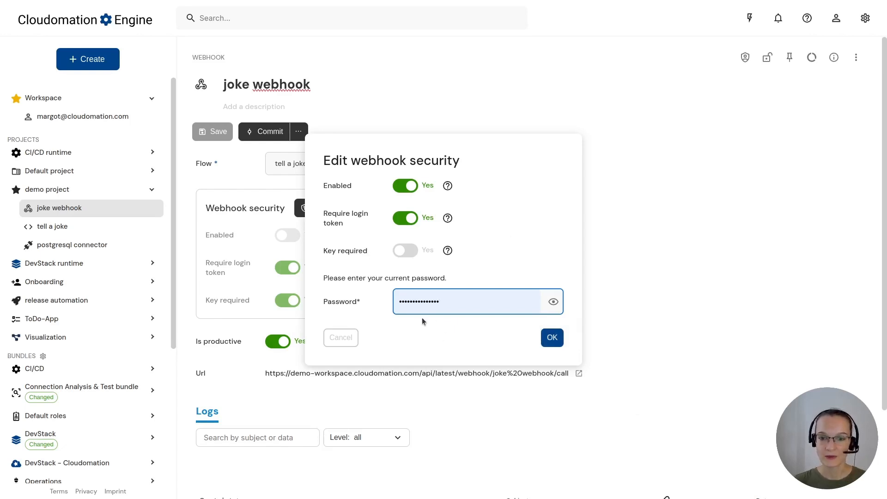
{"action": "left_click", "coordinate": [556, 340]}
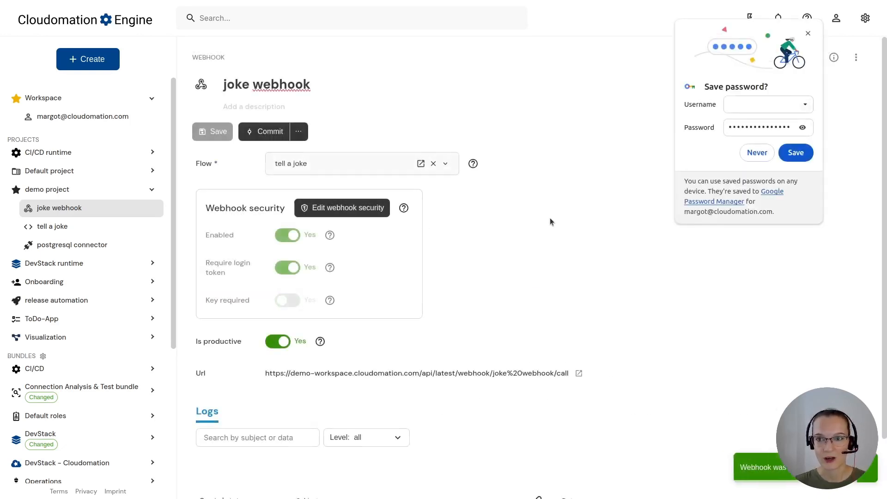
{"action": "left_click", "coordinate": [750, 156]}
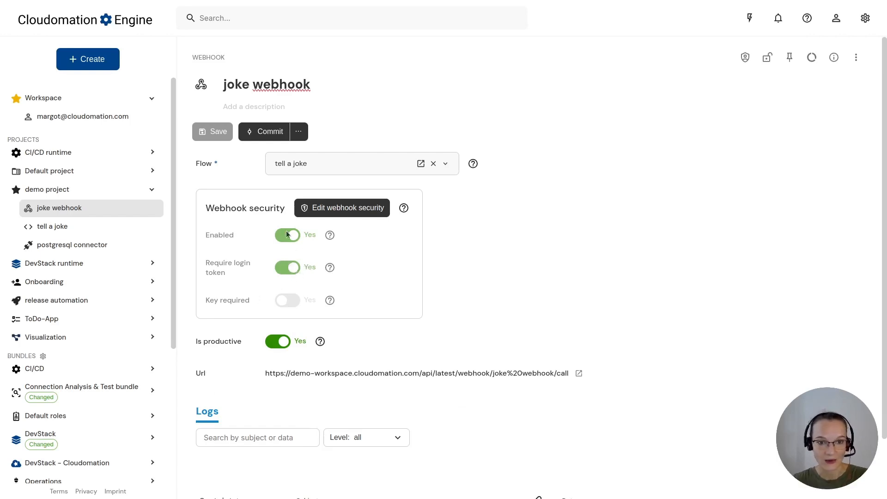
Call the joke webhook through its URL, exit full screen to check the response page's address, and return to the webhook page.
{"action": "left_click", "coordinate": [578, 373]}
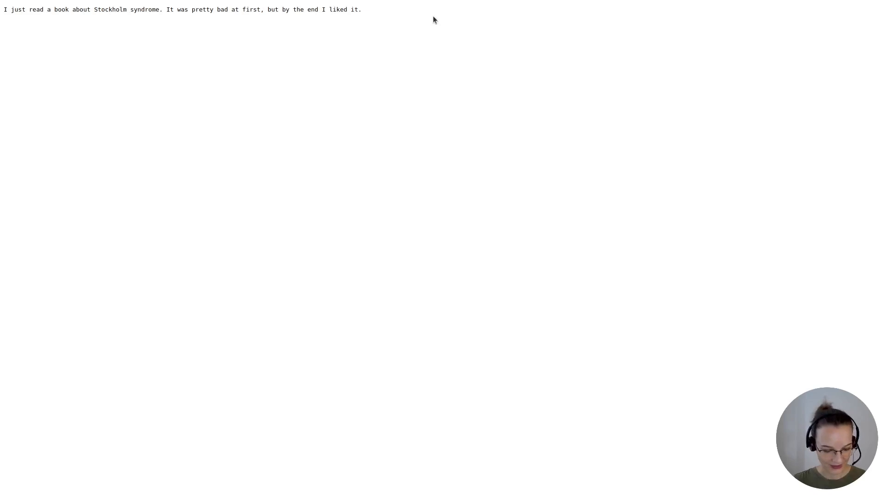
{"action": "key", "text": "F11"}
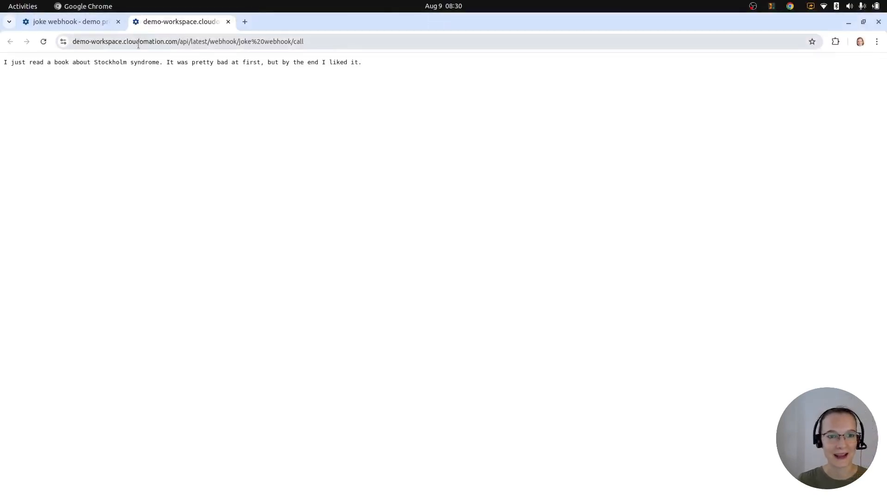
{"action": "left_click_drag", "start_coordinate": [80, 42], "coordinate": [272, 62]}
{"action": "left_click", "coordinate": [345, 48]}
{"action": "left_click", "coordinate": [273, 63]}
{"action": "left_click", "coordinate": [76, 21]}
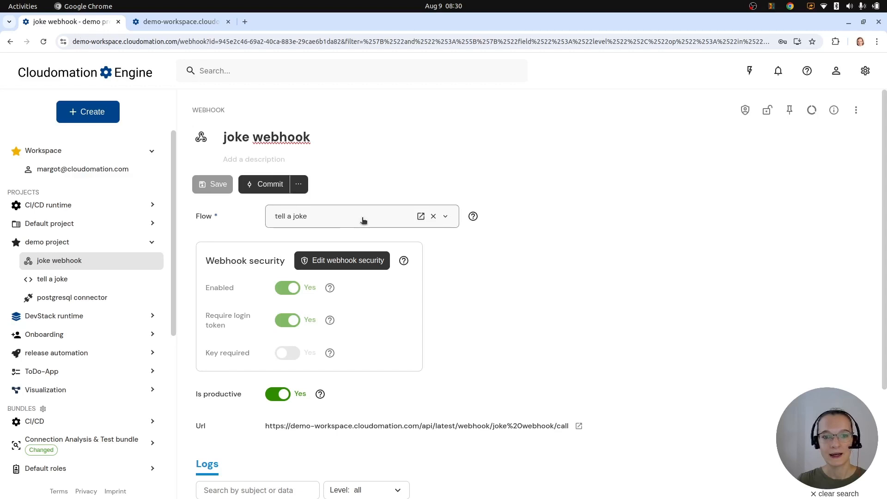
Examine in the "tell a joke" script how the joke variable is read from the response and returned through webhook_response.
{"action": "left_click", "coordinate": [85, 279]}
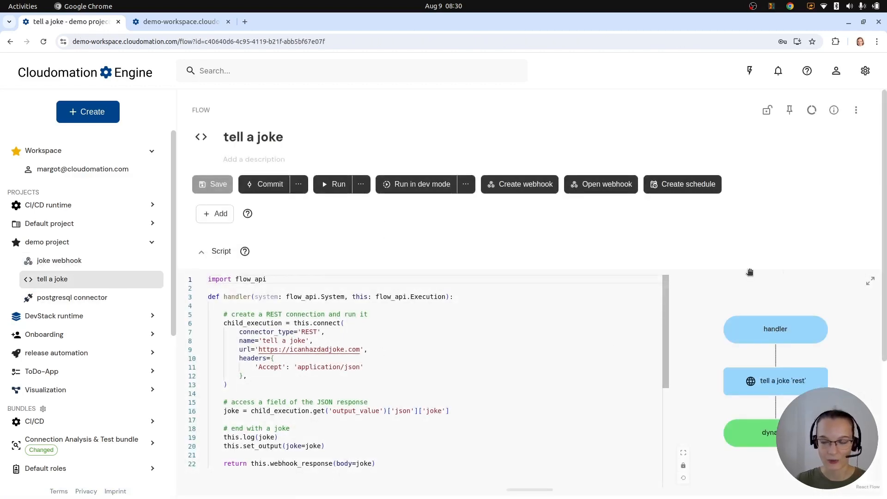
{"action": "left_click_drag", "start_coordinate": [223, 463], "coordinate": [373, 466]}
{"action": "left_click", "coordinate": [373, 466]}
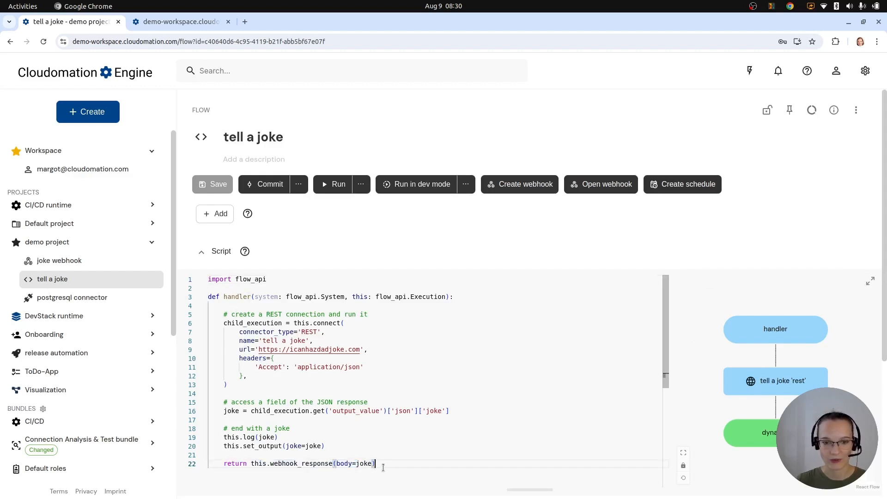
{"action": "double_click", "coordinate": [365, 463]}
{"action": "double_click", "coordinate": [231, 411]}
{"action": "left_click_drag", "start_coordinate": [327, 412], "coordinate": [354, 413]}
{"action": "left_click", "coordinate": [433, 414]}
{"action": "left_click", "coordinate": [426, 438]}
{"action": "left_click", "coordinate": [356, 465]}
{"action": "left_click", "coordinate": [405, 453]}
{"action": "left_click", "coordinate": [385, 464]}
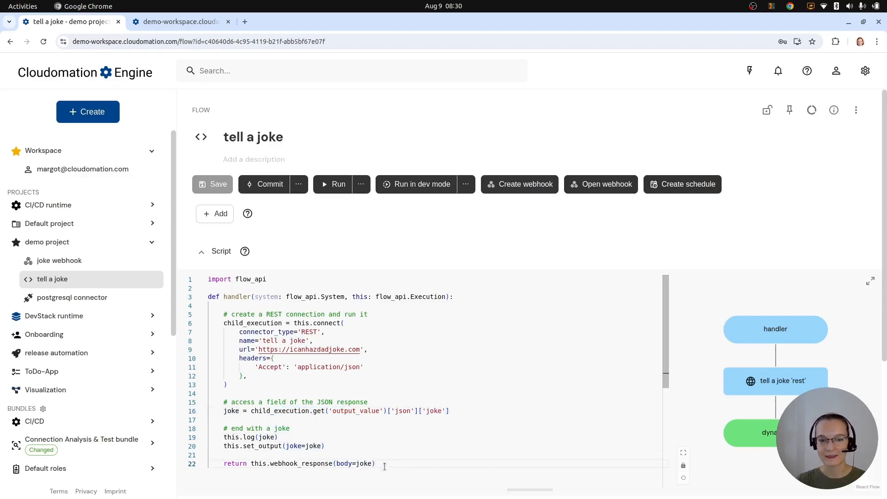
Return to the joke webhook and examine its log entries, including the security configuration change.
{"action": "left_click", "coordinate": [56, 260]}
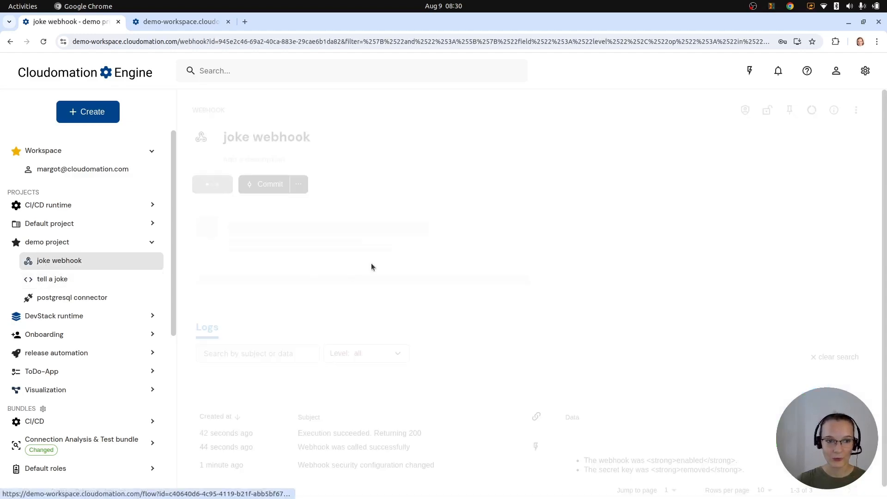
{"action": "scroll", "coordinate": [518, 360], "scroll_direction": "down", "scroll_amount": 3}
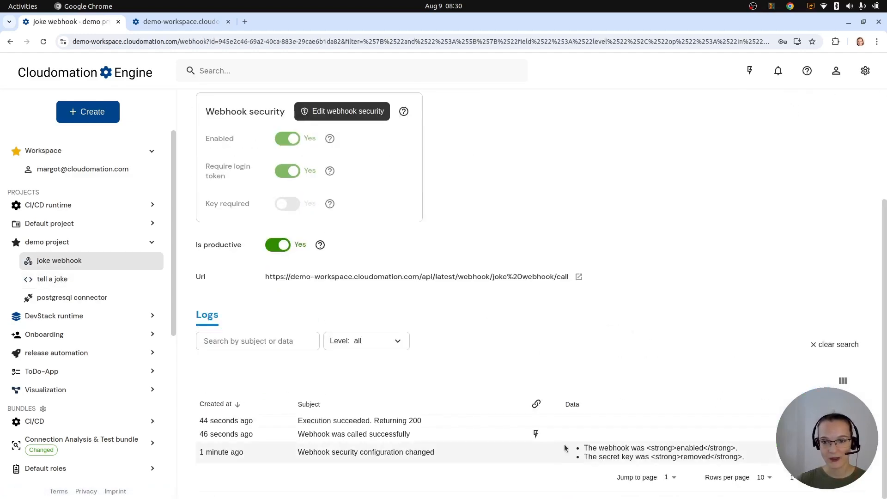
{"action": "left_click_drag", "start_coordinate": [298, 455], "coordinate": [439, 457]}
{"action": "left_click", "coordinate": [456, 458]}
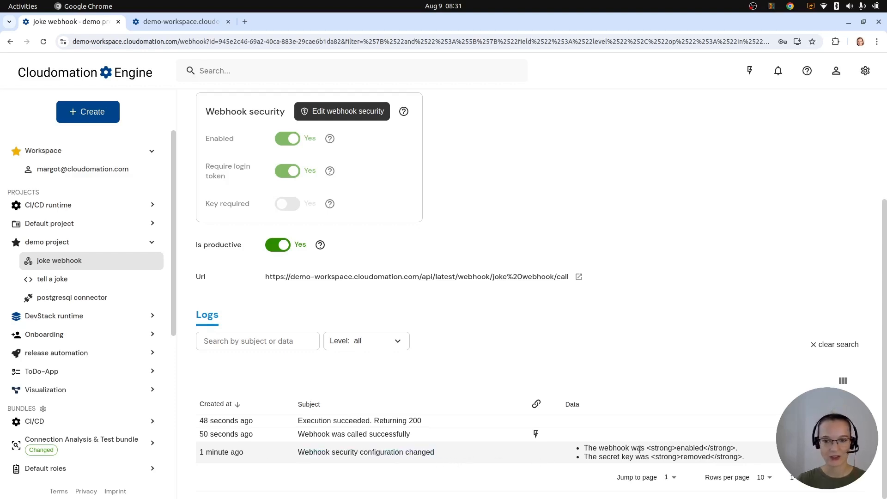
Examine the joke webhook's log entries for the security change, the webhook call and the returned status code.
{"action": "left_click_drag", "start_coordinate": [659, 448], "coordinate": [721, 448]}
{"action": "left_click", "coordinate": [721, 448]}
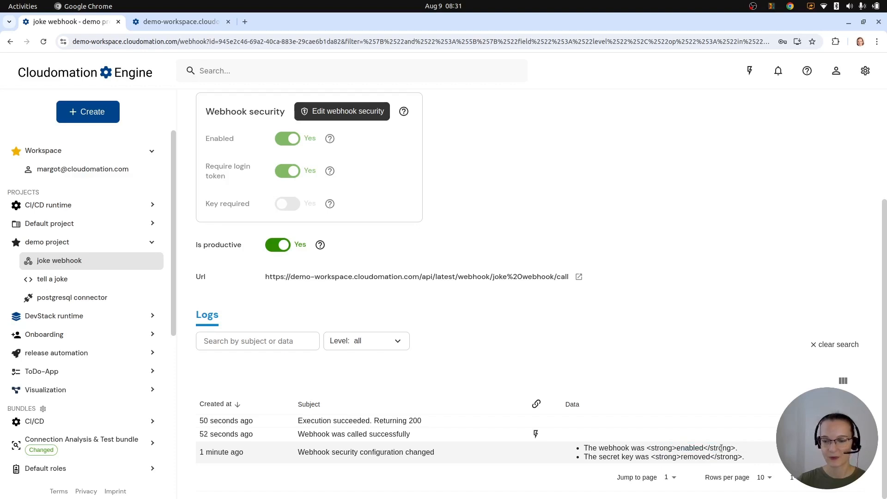
{"action": "left_click_drag", "start_coordinate": [340, 440], "coordinate": [410, 439]}
{"action": "left_click", "coordinate": [440, 437]}
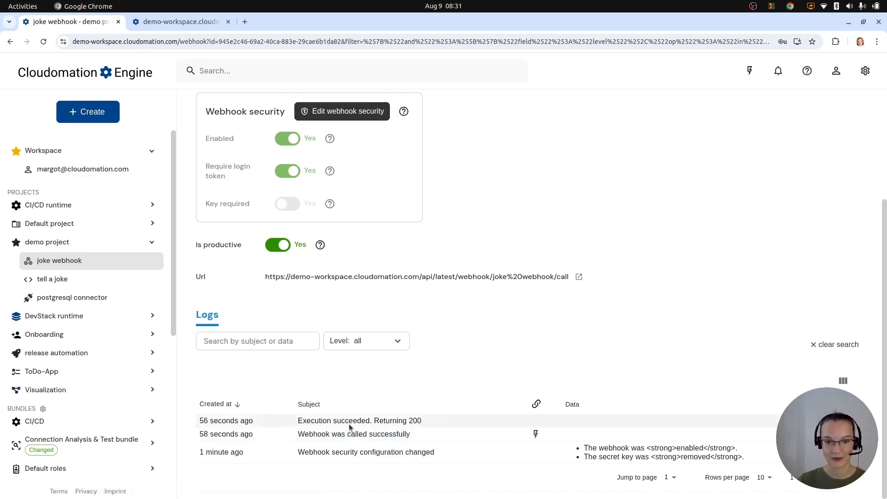
{"action": "double_click", "coordinate": [415, 423]}
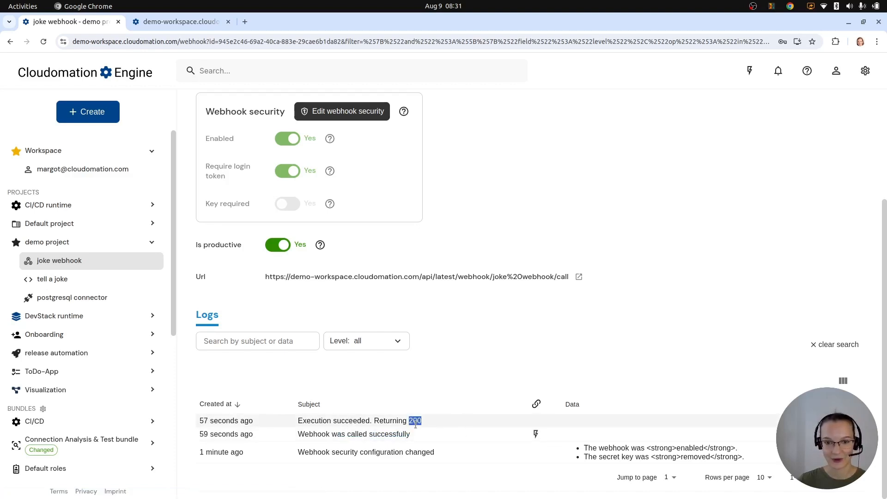
{"action": "left_click", "coordinate": [444, 386]}
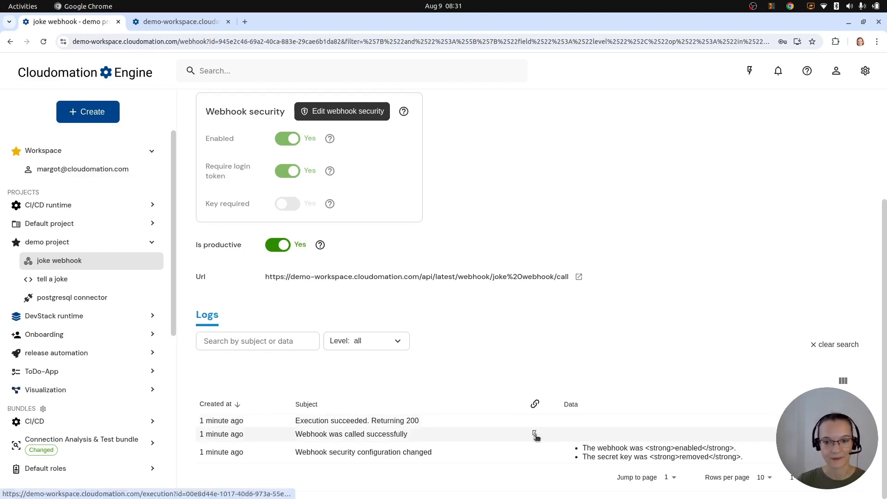
Open the execution linked to the logged webhook call and examine its joke output and its log entries.
{"action": "left_click", "coordinate": [535, 435]}
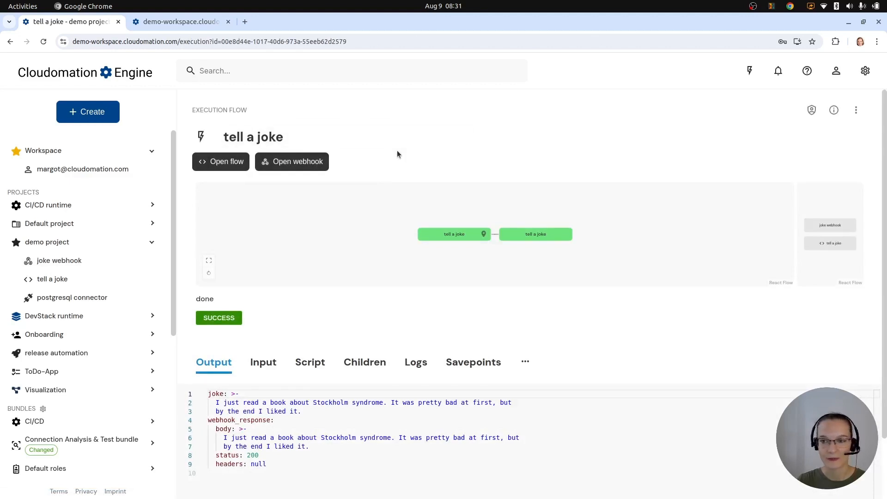
{"action": "left_click_drag", "start_coordinate": [208, 393], "coordinate": [334, 410]}
{"action": "left_click", "coordinate": [333, 408]}
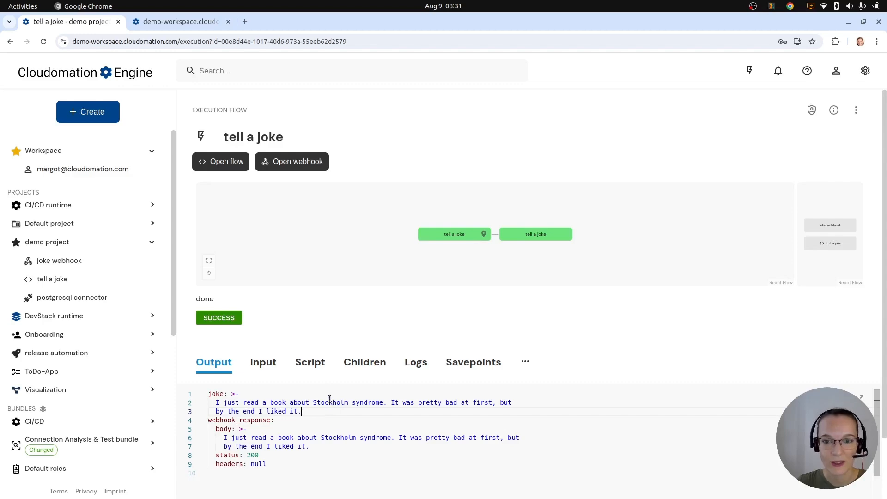
{"action": "left_click", "coordinate": [421, 364]}
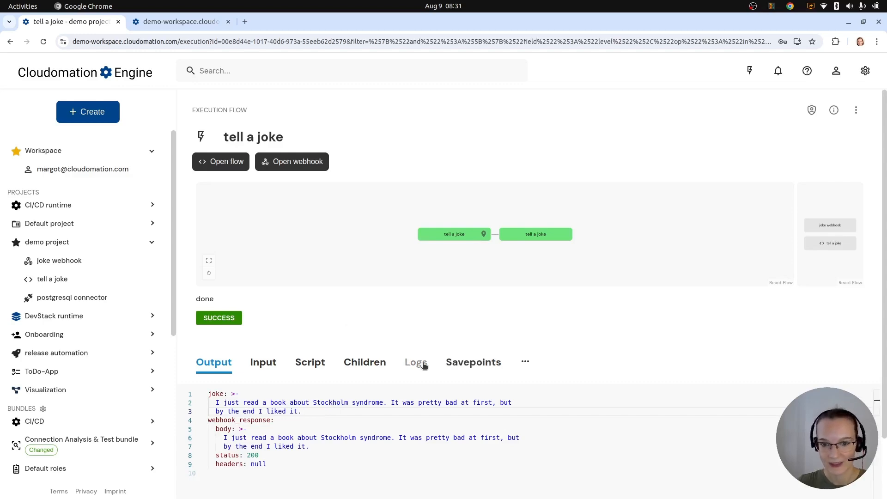
{"action": "scroll", "coordinate": [442, 325], "scroll_direction": "down", "scroll_amount": 3}
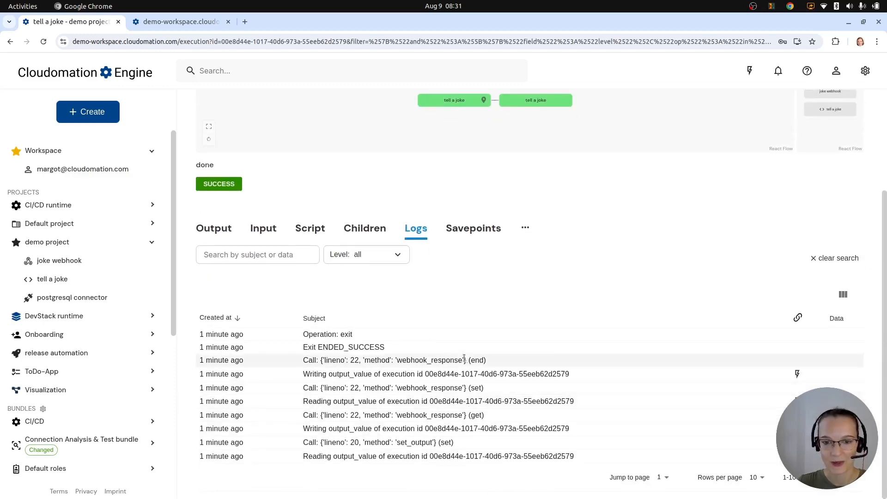
{"action": "double_click", "coordinate": [409, 388]}
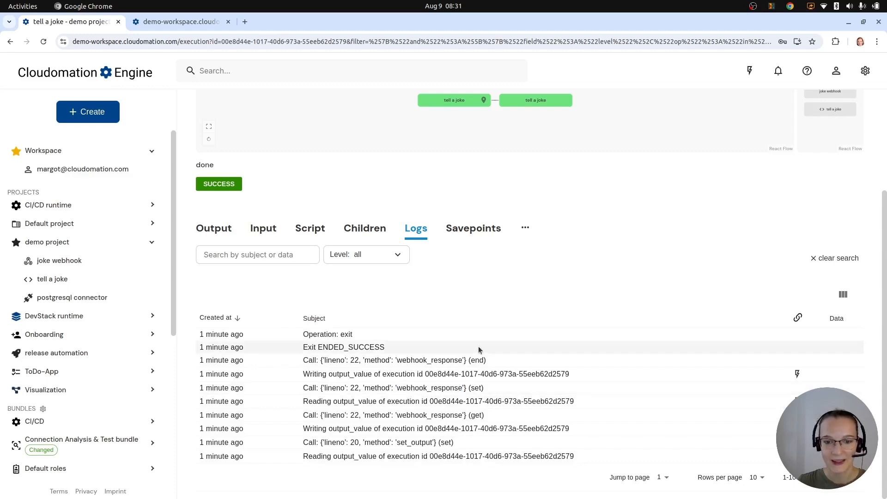
{"action": "scroll", "coordinate": [732, 158], "scroll_direction": "up", "scroll_amount": 3}
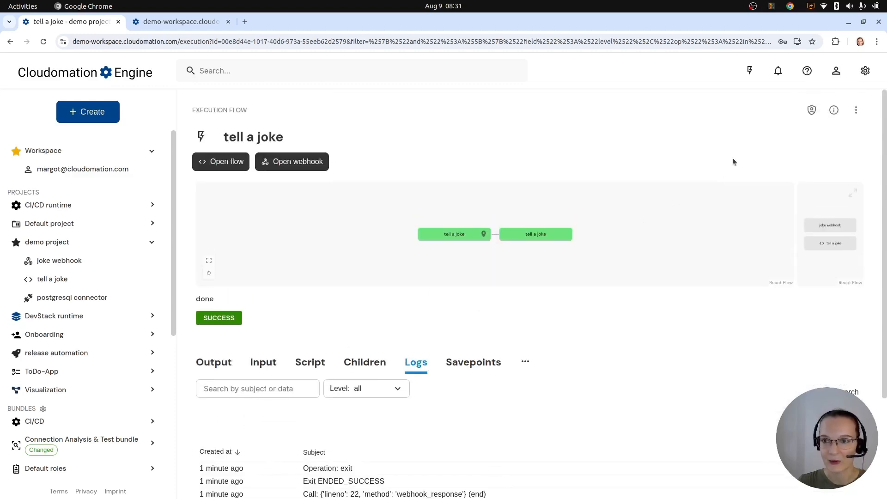
{"action": "left_click", "coordinate": [833, 110]}
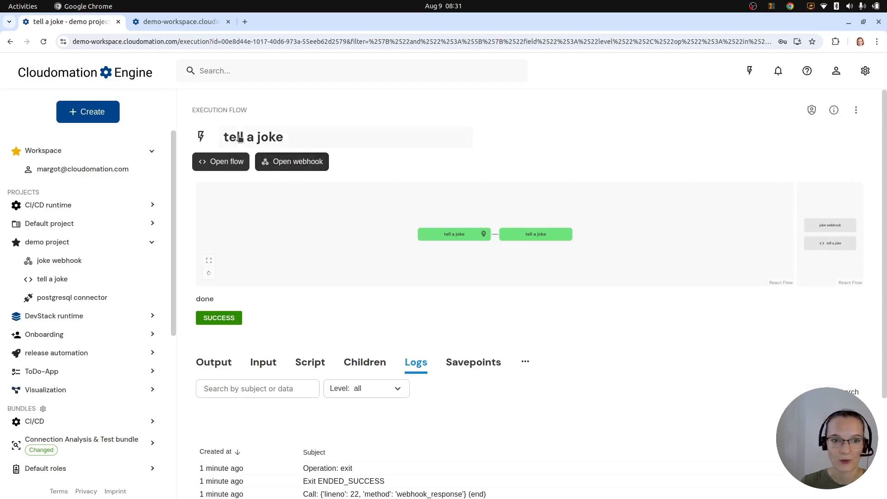
Go back to the joke webhook, then open the "tell a joke" flow and inspect its webhook_response return line.
{"action": "left_click", "coordinate": [296, 169]}
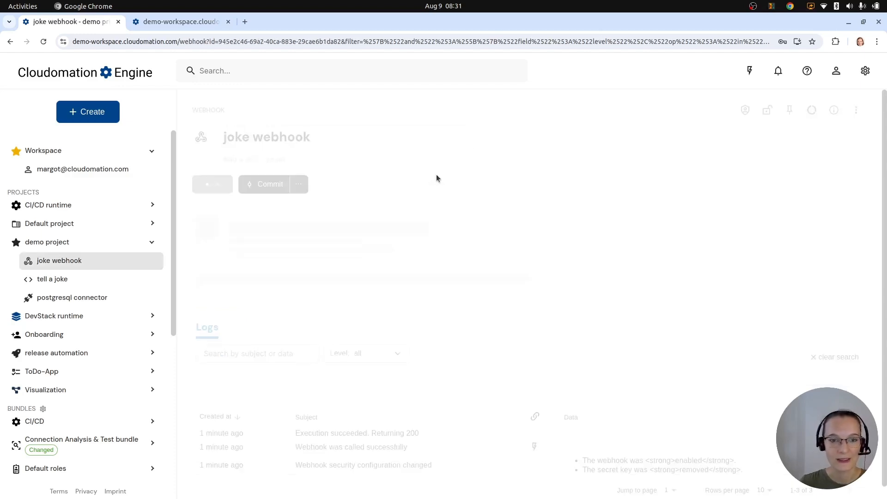
{"action": "scroll", "coordinate": [580, 184], "scroll_direction": "down", "scroll_amount": 3}
{"action": "scroll", "coordinate": [578, 184], "scroll_direction": "up", "scroll_amount": 3}
{"action": "left_click", "coordinate": [71, 282]}
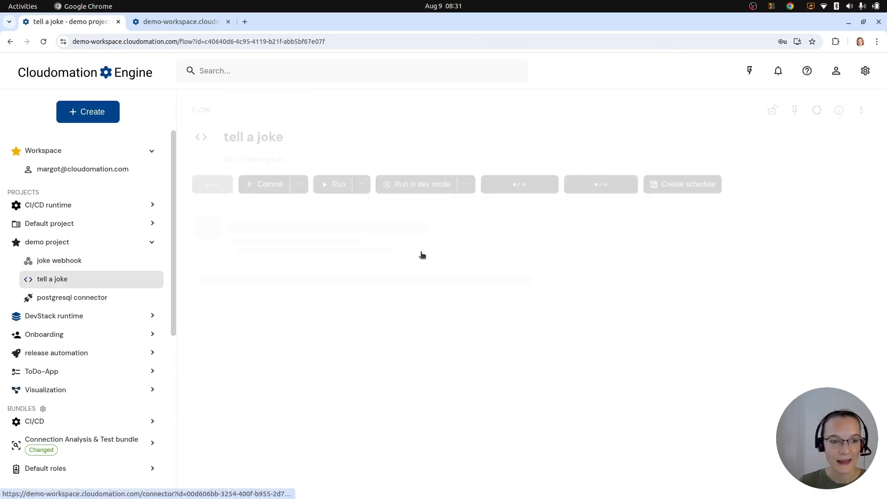
{"action": "scroll", "coordinate": [416, 223], "scroll_direction": "down", "scroll_amount": 3}
{"action": "left_click_drag", "start_coordinate": [252, 352], "coordinate": [360, 353]}
{"action": "left_click", "coordinate": [358, 352]}
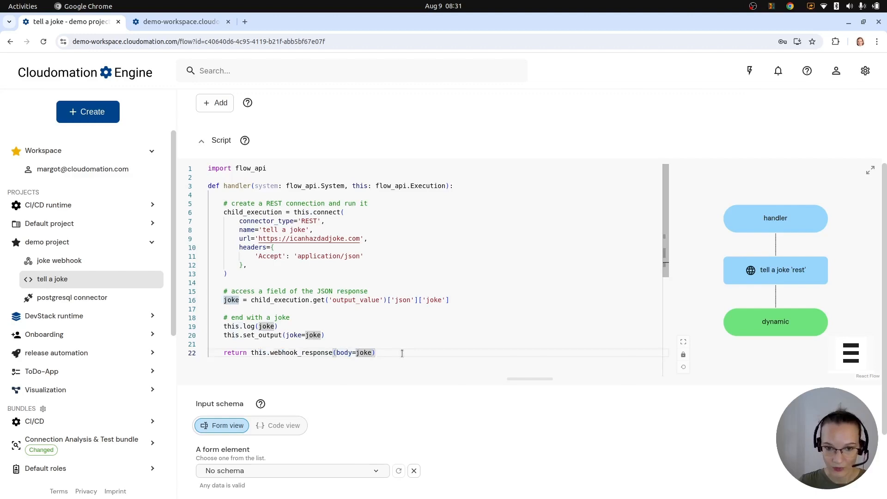
Reopen the joke webhook and review its security settings, URL and logs.
{"action": "scroll", "coordinate": [543, 251], "scroll_direction": "up", "scroll_amount": 3}
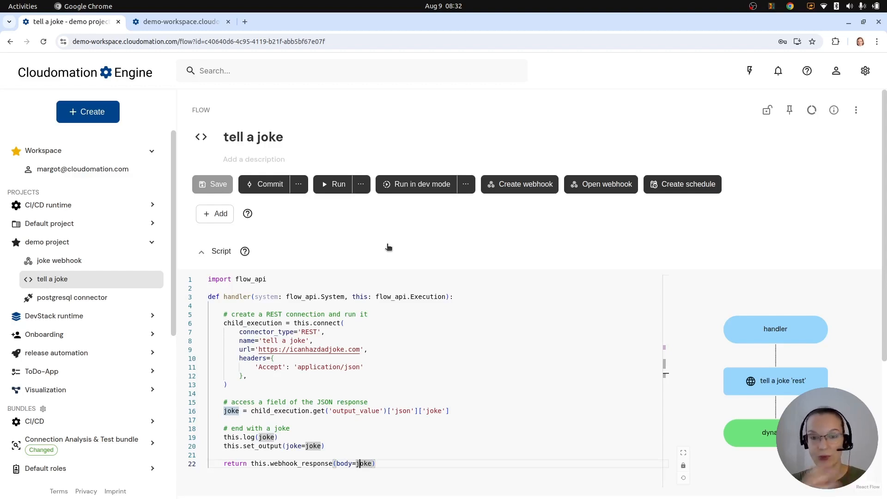
{"action": "left_click", "coordinate": [78, 262]}
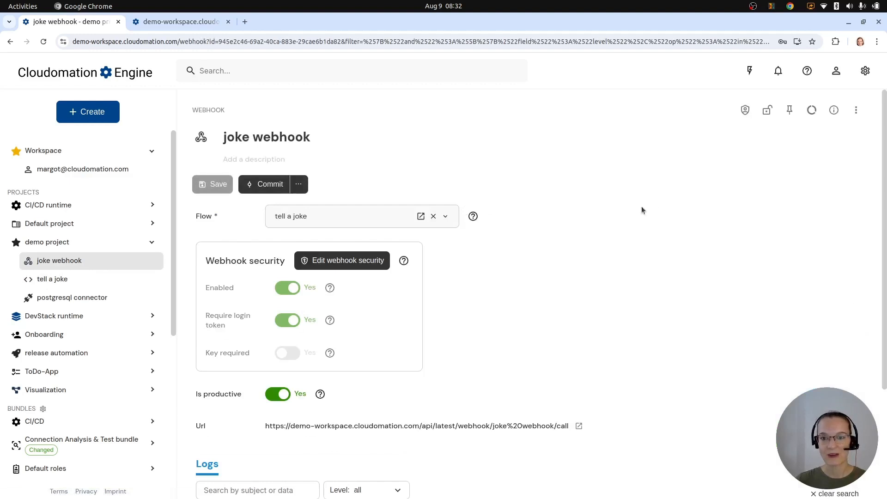
{"action": "scroll", "coordinate": [642, 203], "scroll_direction": "down", "scroll_amount": 3}
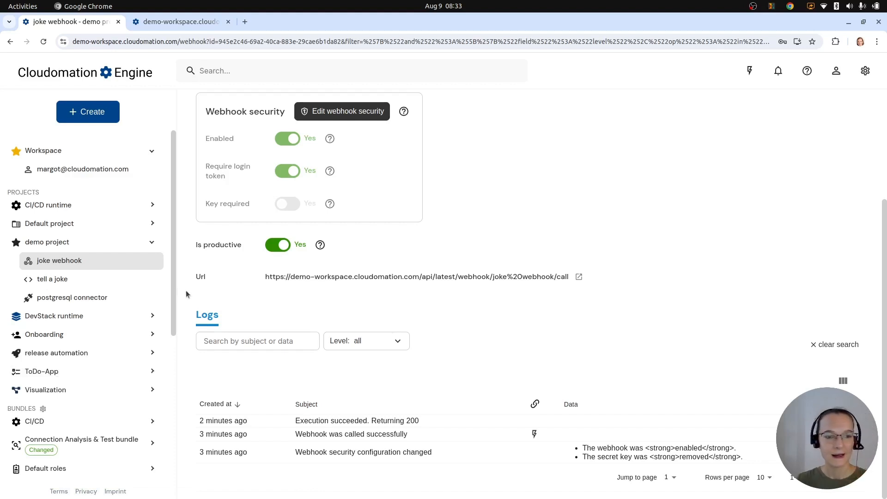
Open the "tell a joke" flow and examine the this.connect call and its REST connector type in the script.
{"action": "left_click", "coordinate": [52, 281]}
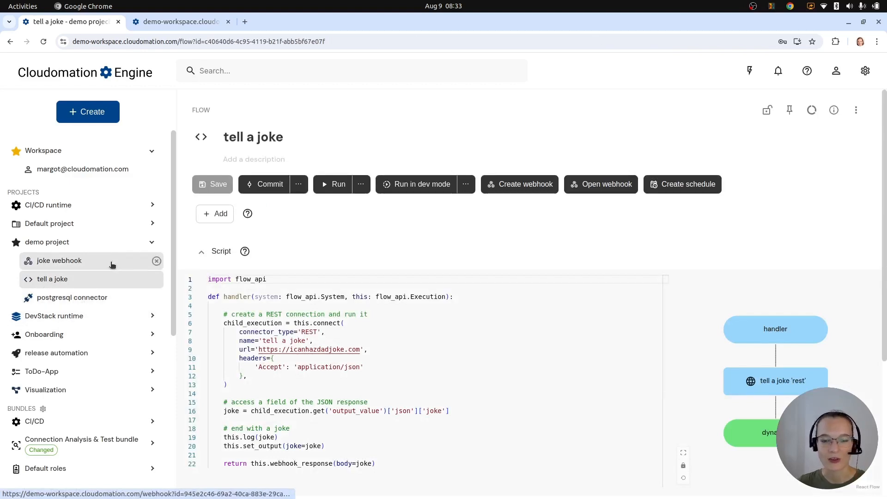
{"action": "left_click", "coordinate": [374, 342]}
{"action": "double_click", "coordinate": [323, 324]}
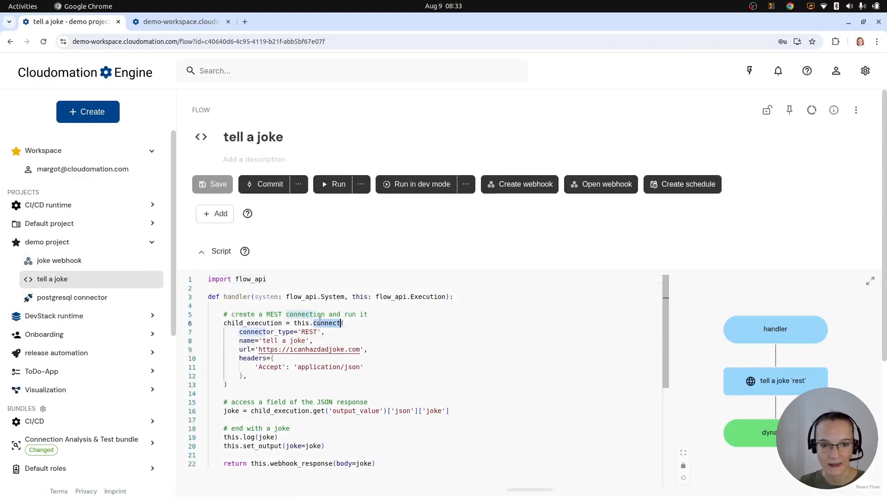
{"action": "double_click", "coordinate": [308, 332]}
{"action": "left_click", "coordinate": [412, 324]}
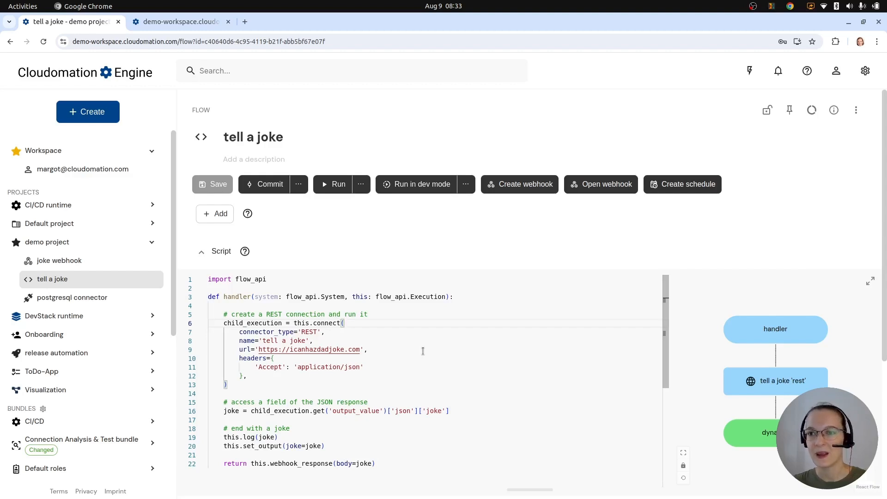
Browse the list of connector types available when creating a new connector.
{"action": "left_click", "coordinate": [87, 112]}
{"action": "mouse_move", "coordinate": [88, 157]}
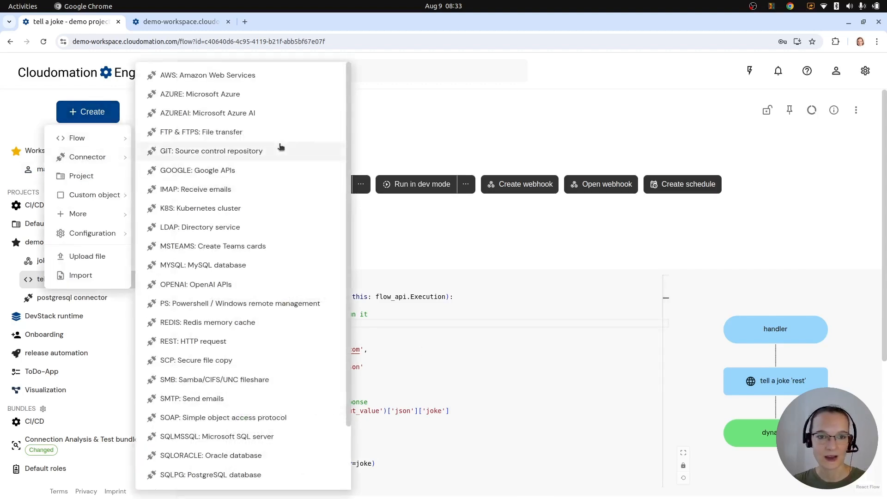
{"action": "scroll", "coordinate": [281, 145], "scroll_direction": "down", "scroll_amount": 2}
{"action": "scroll", "coordinate": [243, 368], "scroll_direction": "up", "scroll_amount": 3}
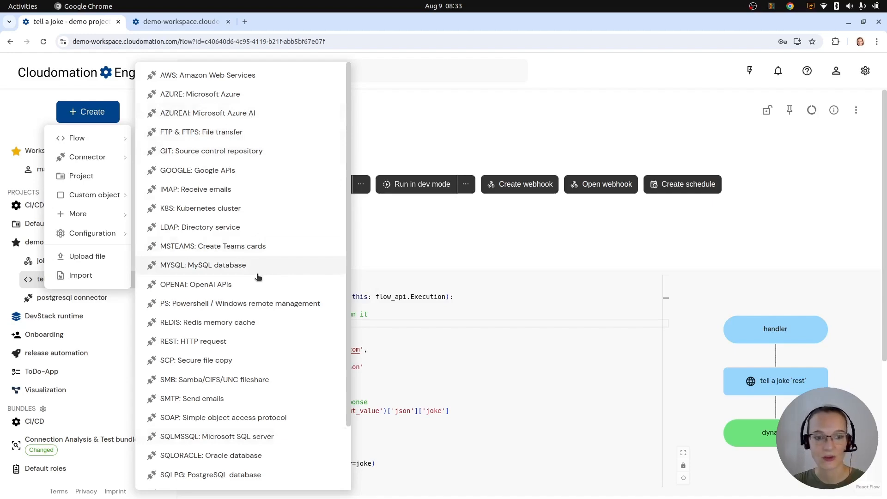
{"action": "scroll", "coordinate": [735, 104], "scroll_direction": "down", "scroll_amount": 1}
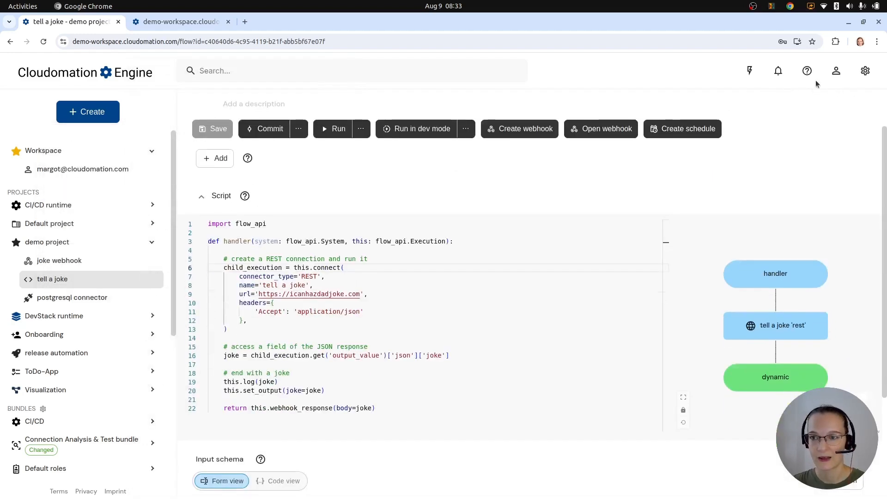
Open the Engine documentation and look through the Connector Types pages in its Reference section.
{"action": "left_click", "coordinate": [808, 73]}
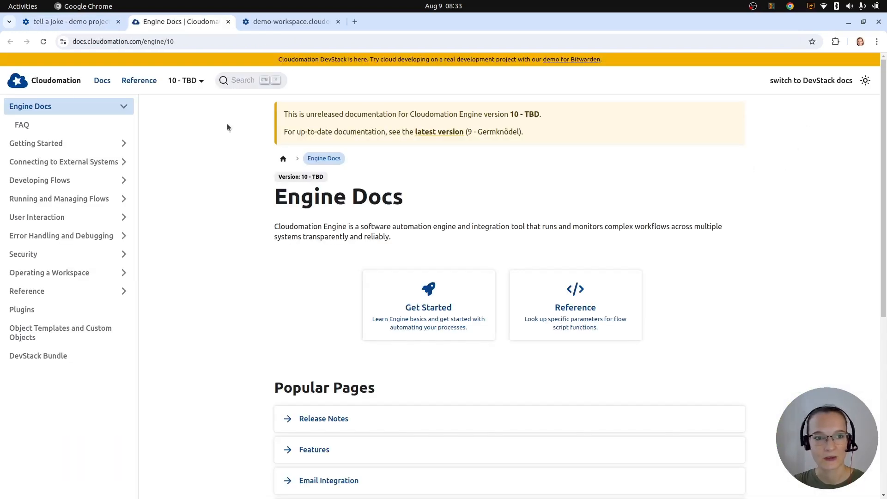
{"action": "left_click", "coordinate": [80, 296]}
{"action": "left_click", "coordinate": [88, 311]}
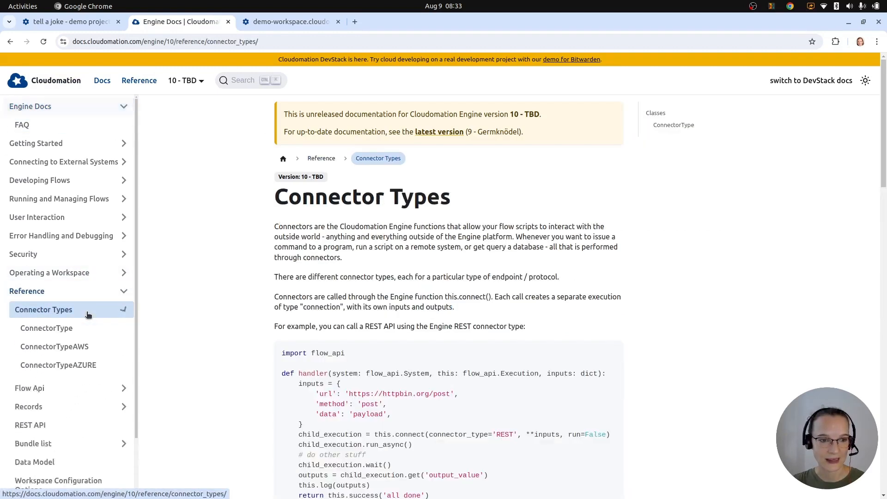
{"action": "scroll", "coordinate": [88, 316], "scroll_direction": "down", "scroll_amount": 8}
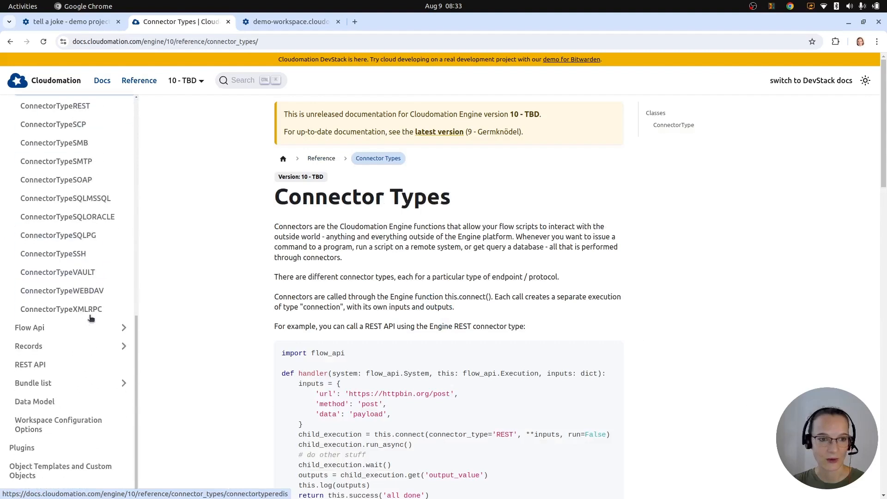
{"action": "scroll", "coordinate": [91, 318], "scroll_direction": "up", "scroll_amount": 10}
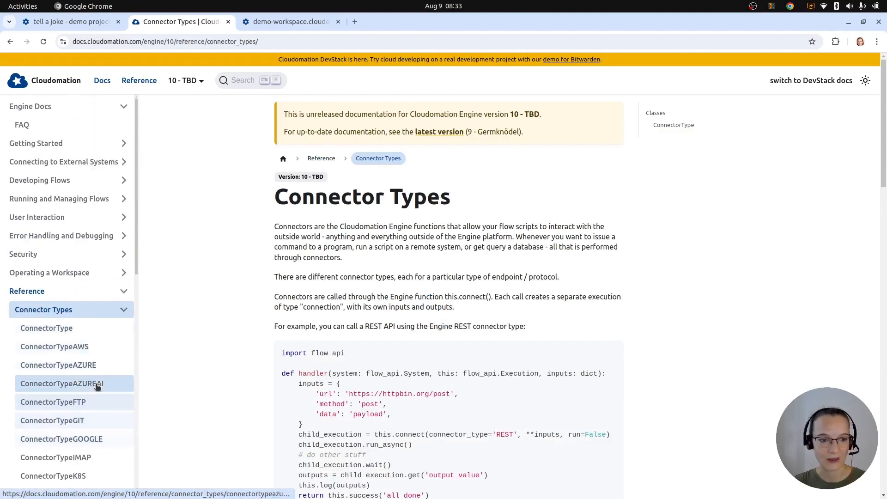
Return to the "tell a joke" flow and view the connector creation options again without creating one.
{"action": "left_click", "coordinate": [82, 23]}
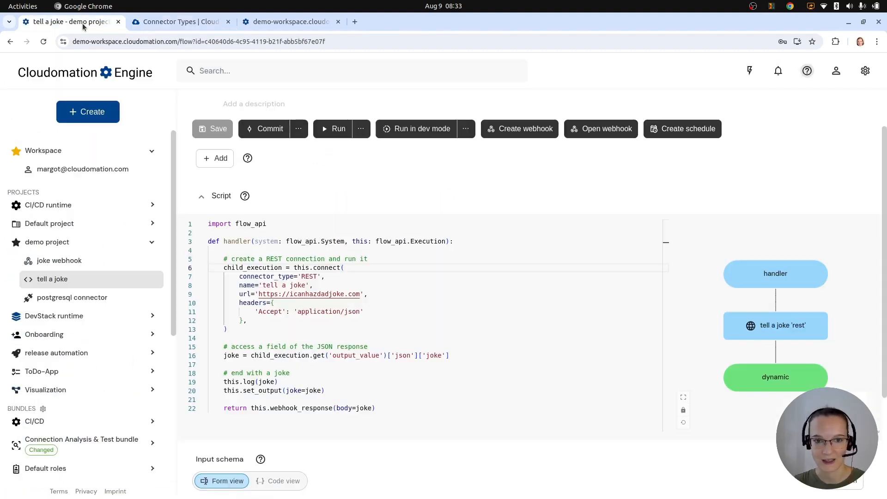
{"action": "left_click", "coordinate": [98, 112]}
{"action": "mouse_move", "coordinate": [115, 158]}
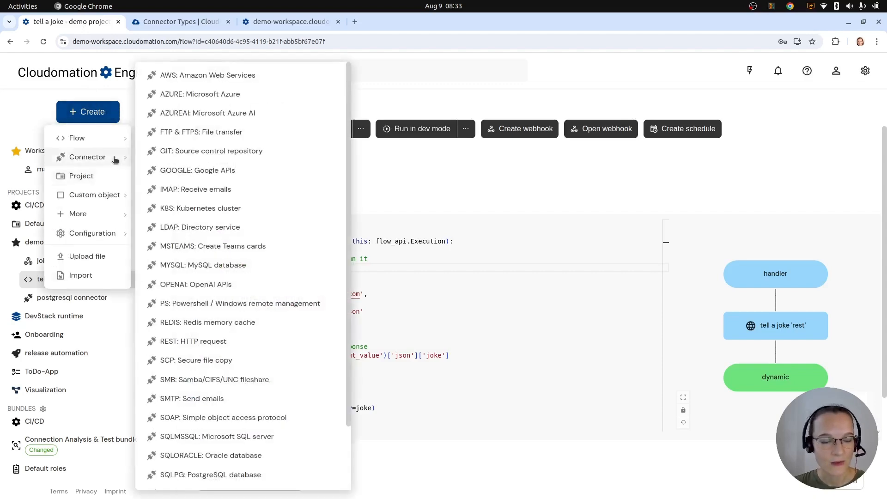
{"action": "left_click", "coordinate": [485, 161]}
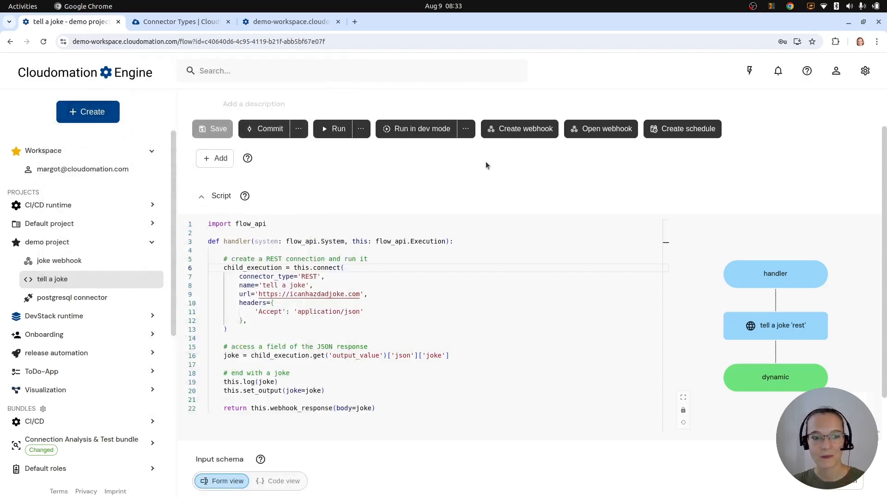
Open the postgresql connector in the demo project and examine its connection fields, including hostname, port, username and database.
{"action": "left_click", "coordinate": [82, 299]}
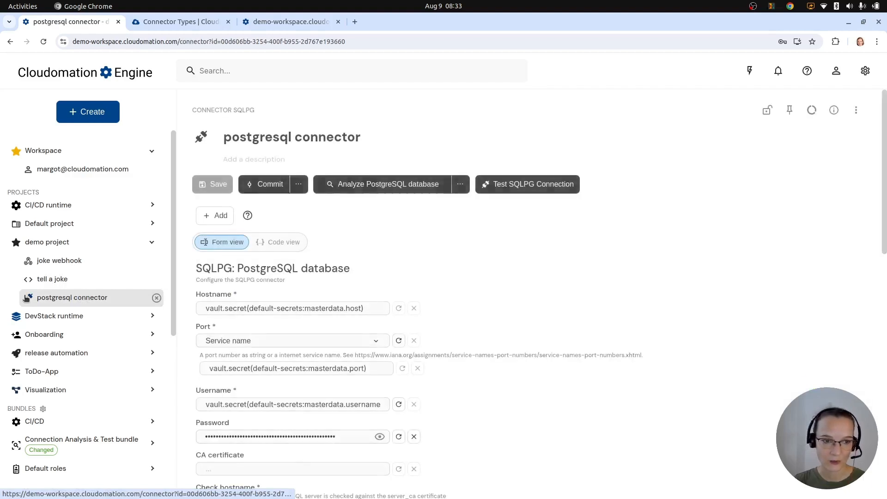
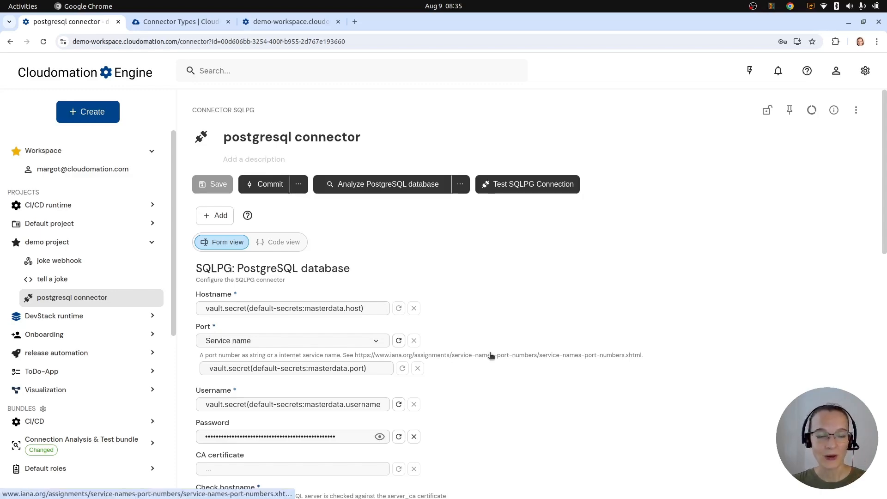
{"action": "scroll", "coordinate": [437, 249], "scroll_direction": "down", "scroll_amount": 5}
{"action": "scroll", "coordinate": [439, 259], "scroll_direction": "up", "scroll_amount": 2}
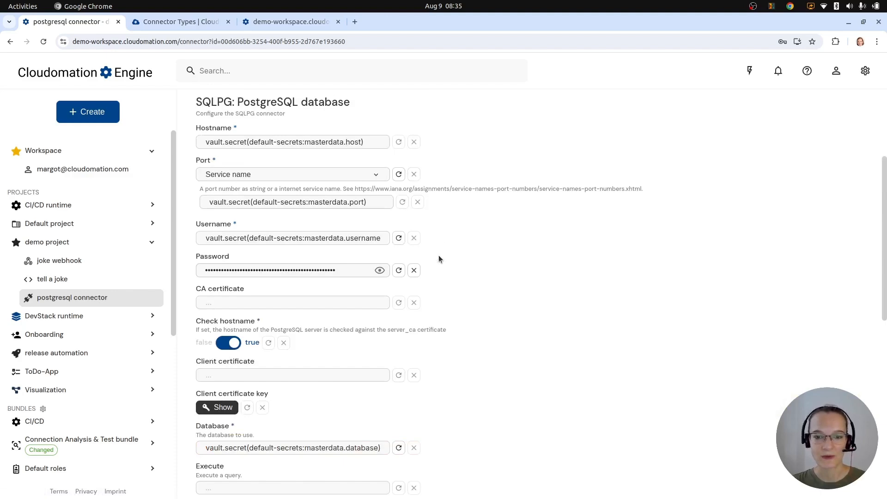
{"action": "scroll", "coordinate": [521, 278], "scroll_direction": "up", "scroll_amount": 1}
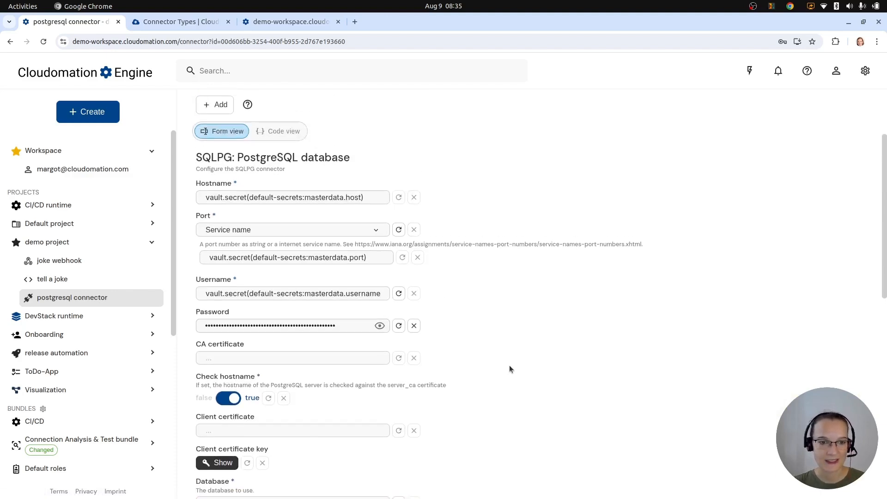
{"action": "scroll", "coordinate": [509, 365], "scroll_direction": "up", "scroll_amount": 2}
{"action": "scroll", "coordinate": [478, 283], "scroll_direction": "down", "scroll_amount": 2}
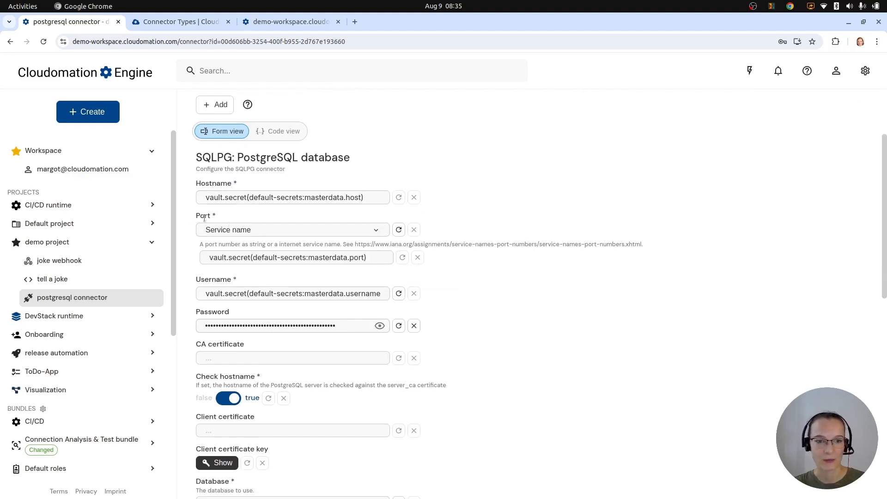
View the port type options, and reveal the password field's vault reference before hiding it again.
{"action": "left_click", "coordinate": [255, 228]}
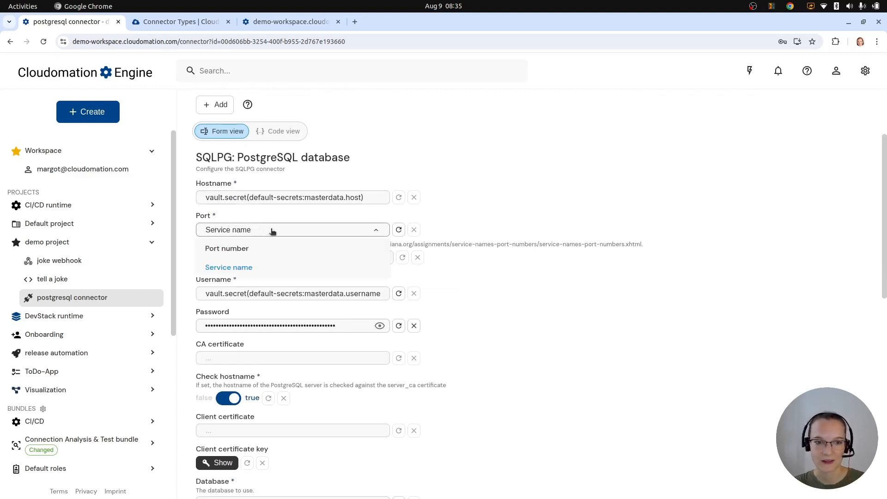
{"action": "left_click", "coordinate": [271, 230]}
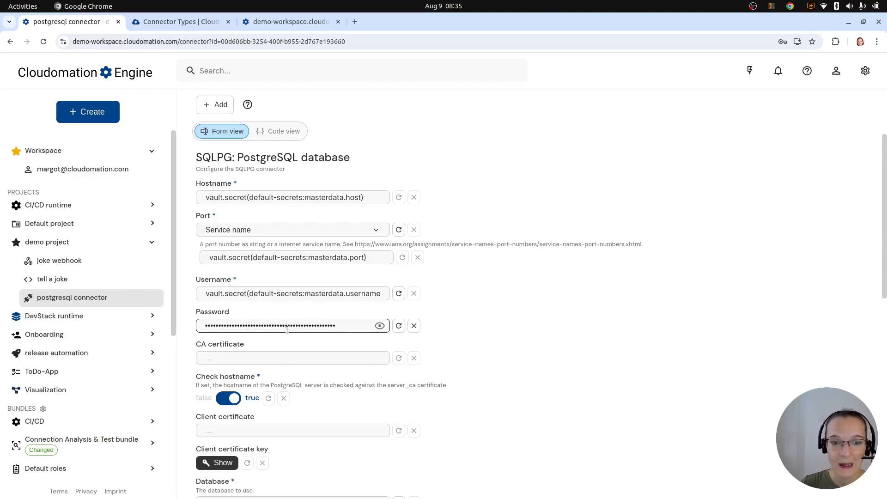
{"action": "left_click", "coordinate": [379, 326]}
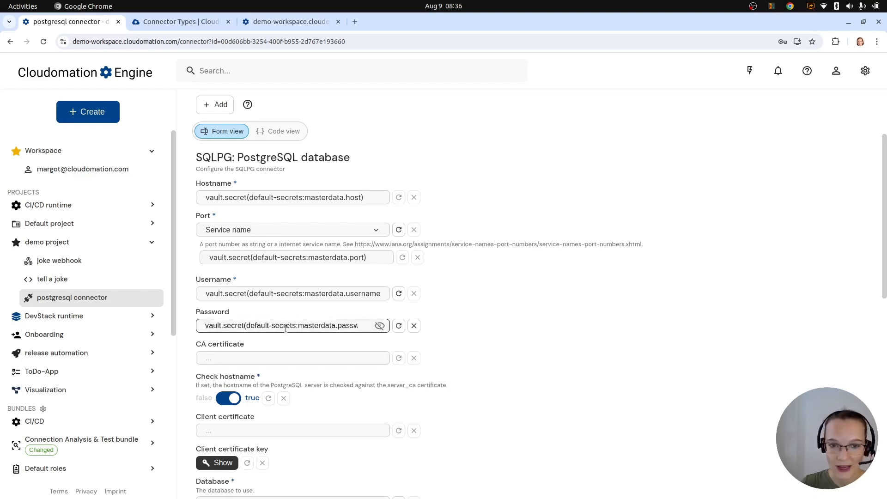
{"action": "left_click", "coordinate": [215, 330]}
{"action": "triple_click", "coordinate": [213, 325]}
{"action": "left_click", "coordinate": [215, 323]}
{"action": "left_click", "coordinate": [448, 288]}
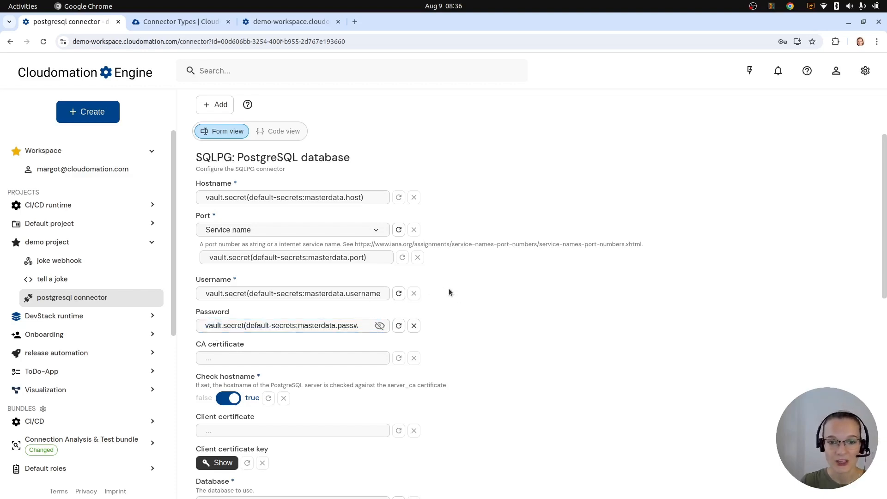
{"action": "left_click", "coordinate": [380, 325]}
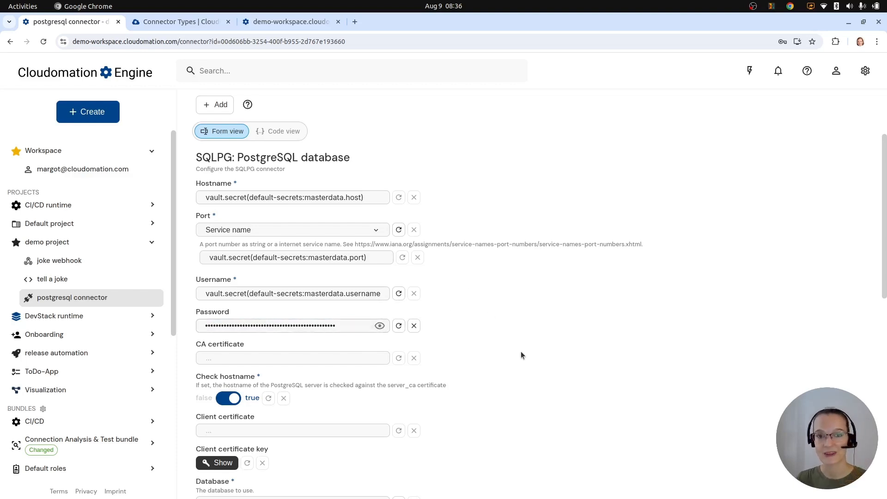
Examine how the username and port fields reference values stored in the vault.
{"action": "left_click", "coordinate": [214, 294]}
{"action": "double_click", "coordinate": [213, 294]}
{"action": "left_click", "coordinate": [217, 294]}
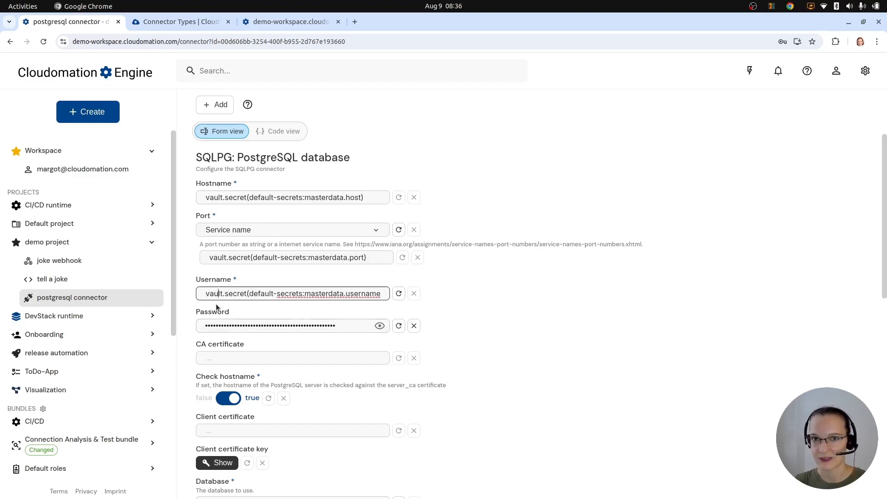
{"action": "double_click", "coordinate": [223, 259]}
{"action": "left_click", "coordinate": [238, 280]}
{"action": "left_click", "coordinate": [217, 262]}
{"action": "left_click", "coordinate": [241, 281]}
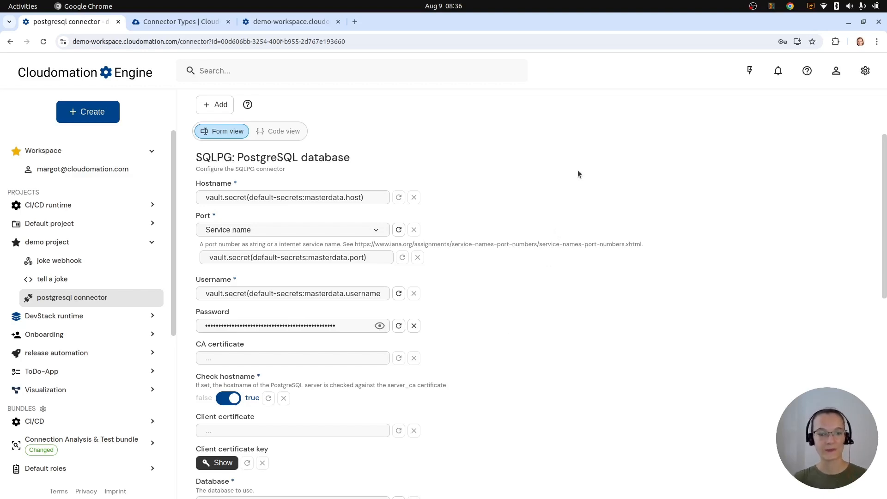
Inspect the individual parts of the port field's vault.secret reference, from the vault function to the secret path and key.
{"action": "left_click", "coordinate": [207, 259]}
{"action": "double_click", "coordinate": [249, 259]}
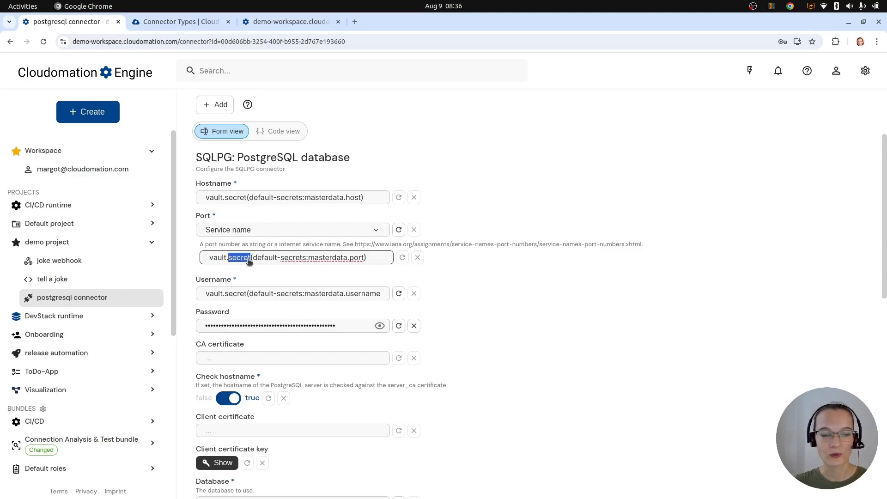
{"action": "left_click", "coordinate": [249, 260]}
{"action": "double_click", "coordinate": [214, 259]}
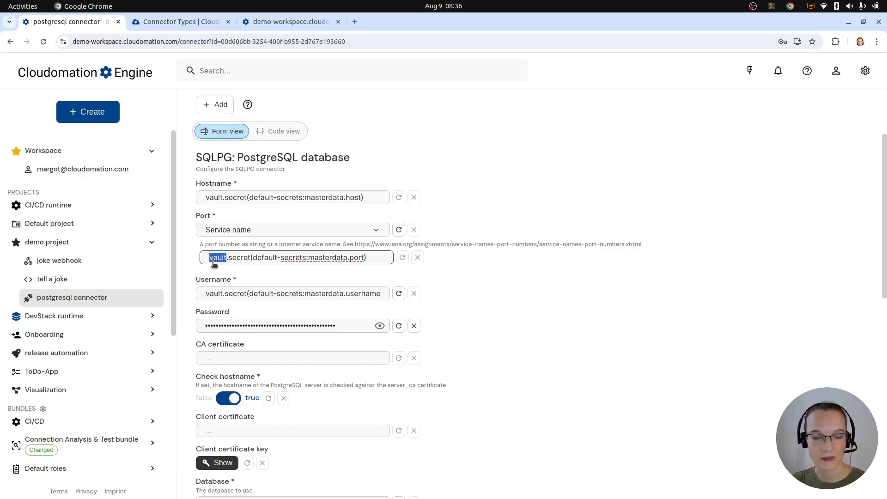
{"action": "double_click", "coordinate": [243, 260]}
{"action": "left_click", "coordinate": [265, 259]}
{"action": "double_click", "coordinate": [264, 258]}
{"action": "left_click_drag", "start_coordinate": [262, 259], "coordinate": [359, 261]}
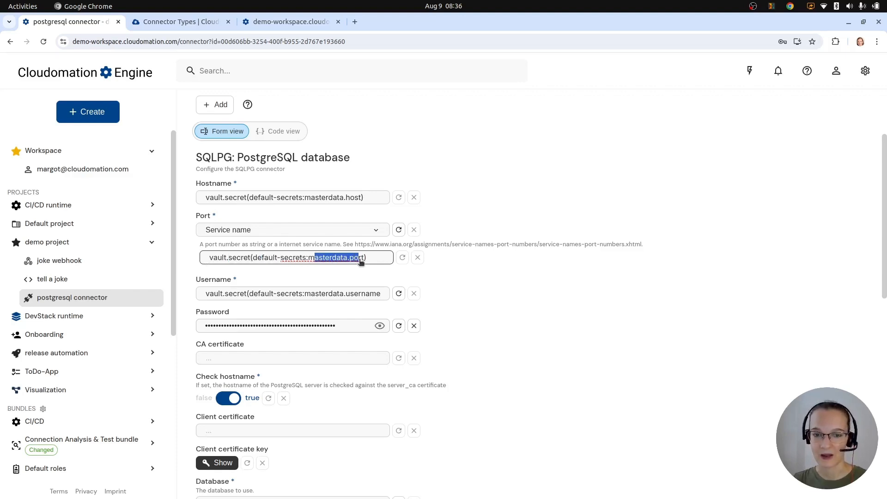
{"action": "left_click", "coordinate": [360, 260]}
{"action": "left_click", "coordinate": [365, 278]}
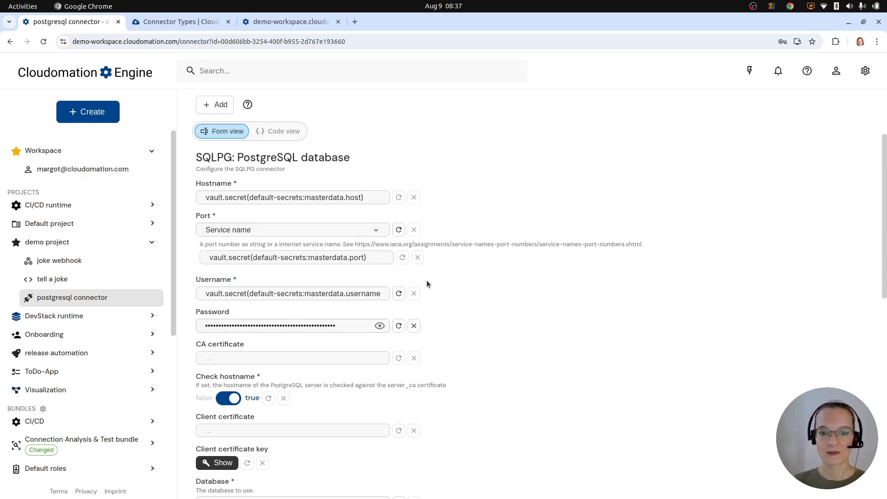
Close the IANA port numbers page and examine the postgresql connector's configuration in code view.
{"action": "scroll", "coordinate": [426, 280], "scroll_direction": "up", "scroll_amount": 3}
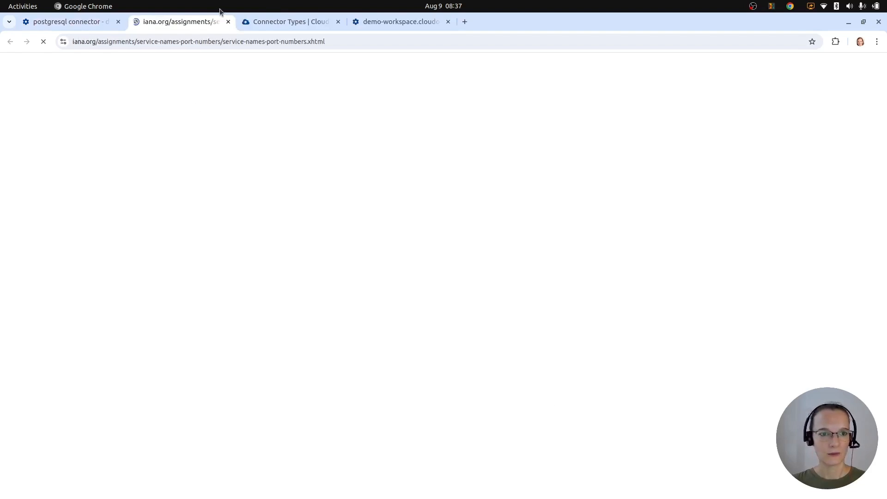
{"action": "left_click", "coordinate": [229, 22]}
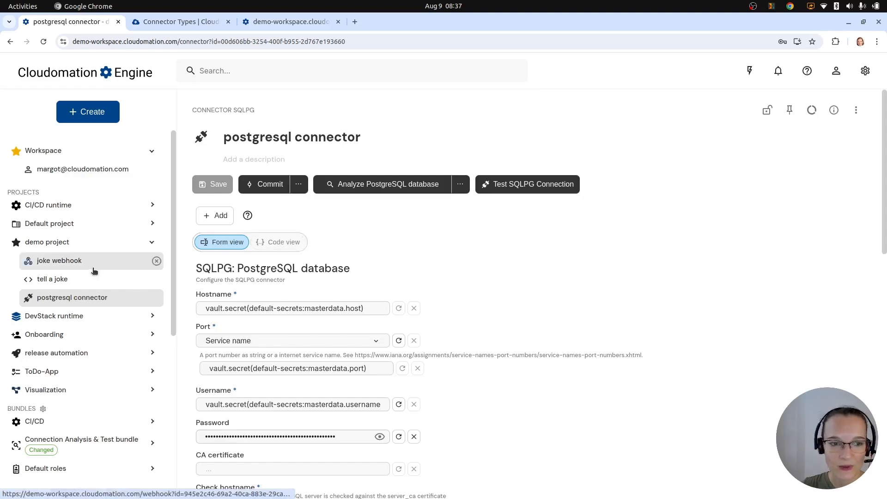
{"action": "left_click", "coordinate": [276, 245]}
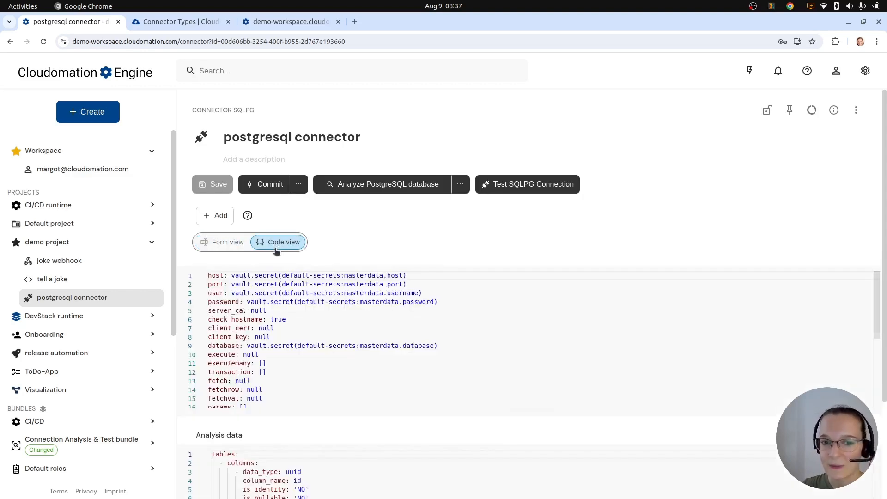
{"action": "left_click", "coordinate": [382, 336]}
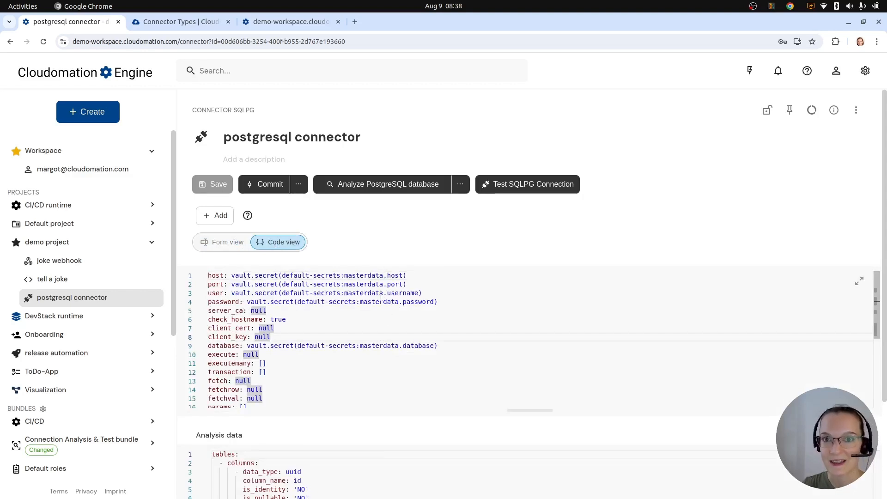
{"action": "left_click", "coordinate": [331, 319]}
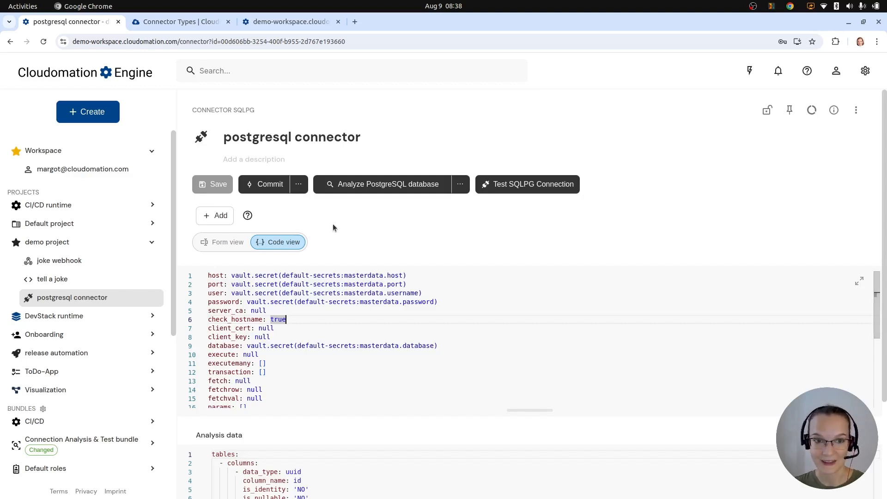
{"action": "left_click", "coordinate": [491, 309]}
{"action": "left_click", "coordinate": [511, 293]}
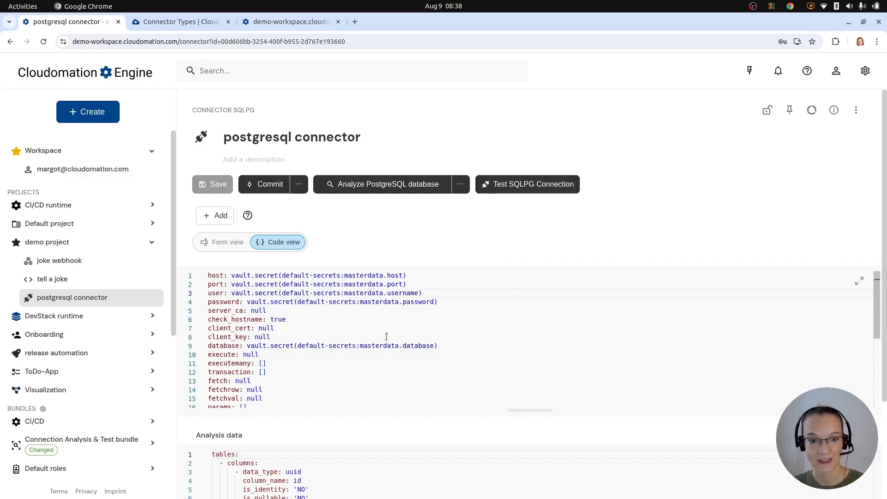
Compare the connector's form view with its code view, ending on the code view.
{"action": "left_click", "coordinate": [227, 242]}
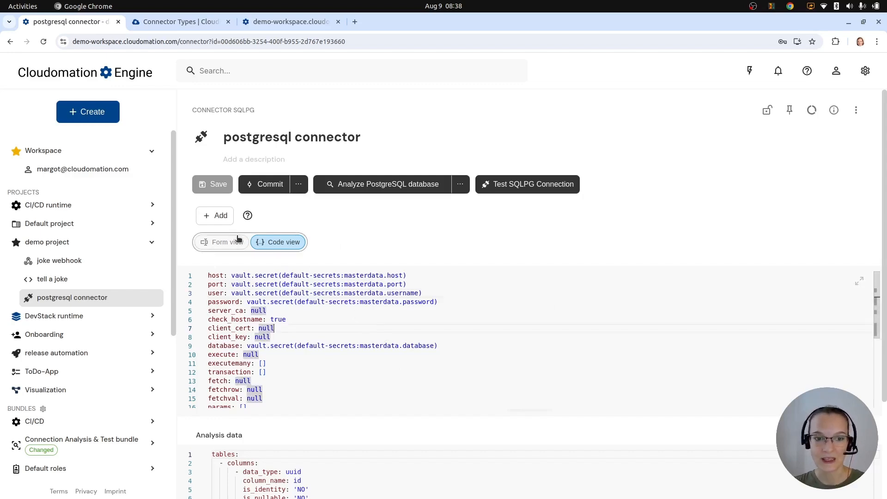
{"action": "left_click", "coordinate": [271, 245]}
{"action": "left_click", "coordinate": [220, 242]}
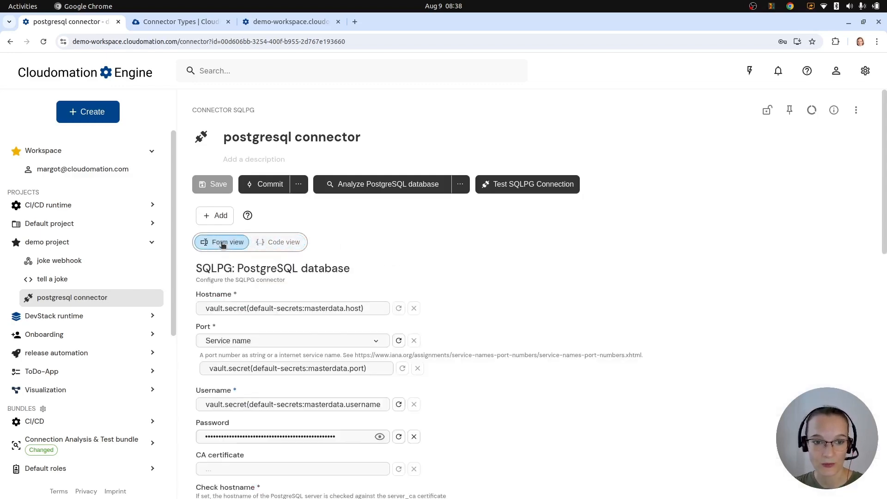
{"action": "left_click", "coordinate": [286, 242]}
{"action": "left_click_drag", "start_coordinate": [314, 284], "coordinate": [435, 324]}
{"action": "left_click", "coordinate": [477, 318]}
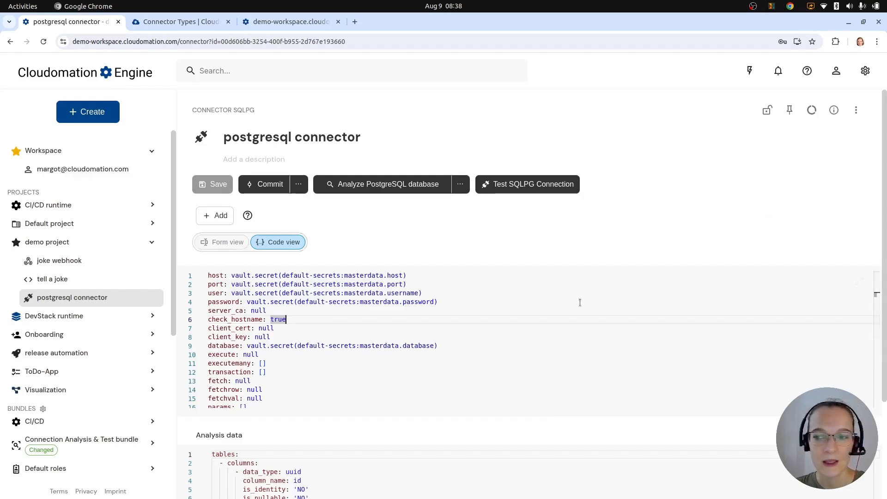
Enlarge the configuration code to full size to inspect it, and return the connector to form view.
{"action": "left_click", "coordinate": [859, 282]}
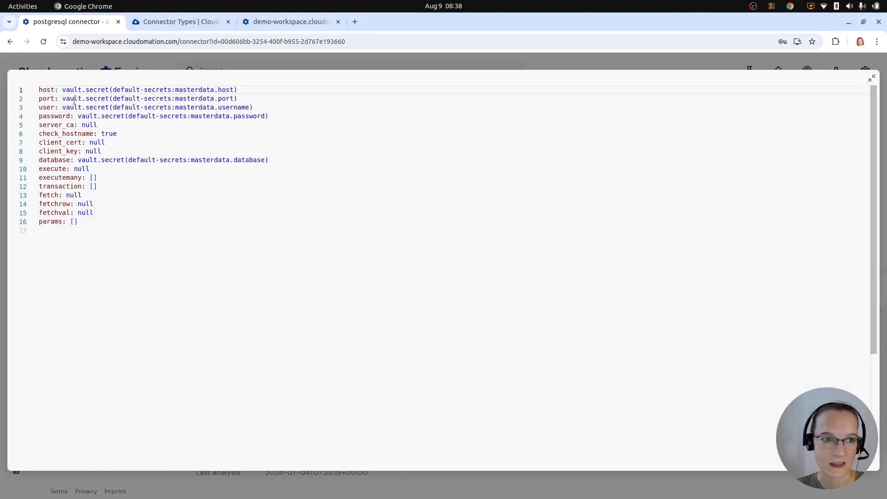
{"action": "left_click_drag", "start_coordinate": [47, 95], "coordinate": [134, 214]}
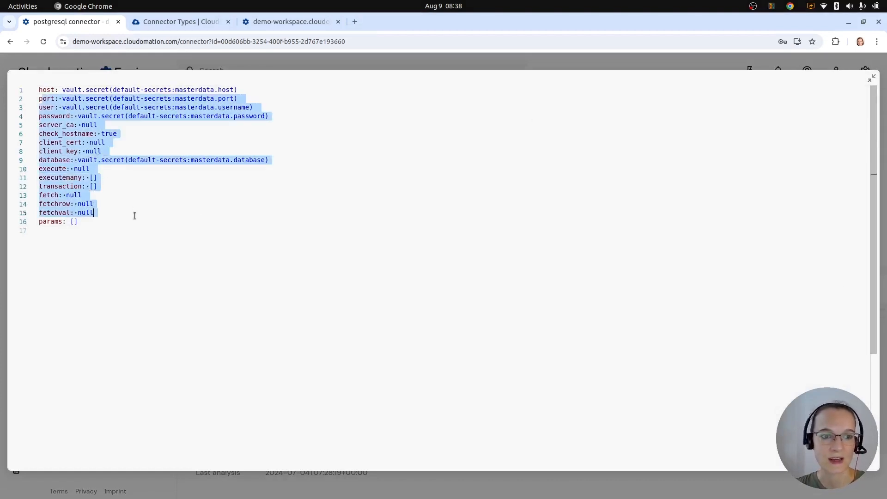
{"action": "left_click", "coordinate": [167, 204]}
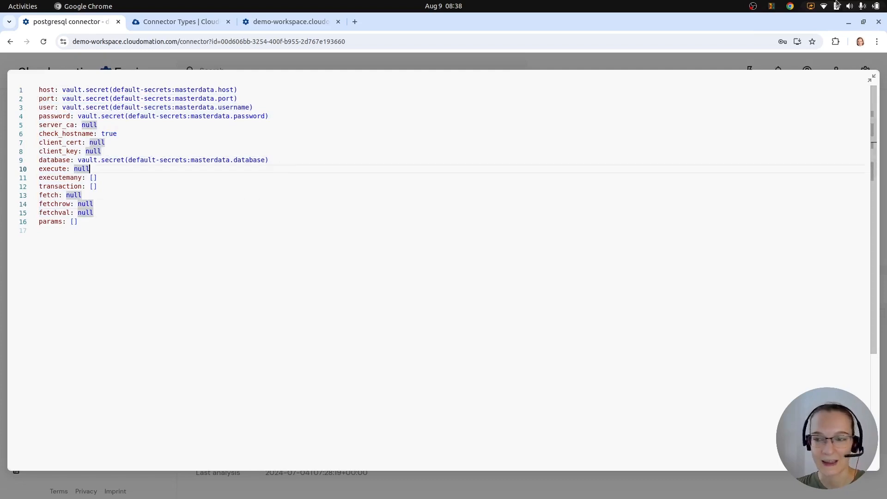
{"action": "left_click", "coordinate": [871, 78]}
{"action": "left_click", "coordinate": [224, 242]}
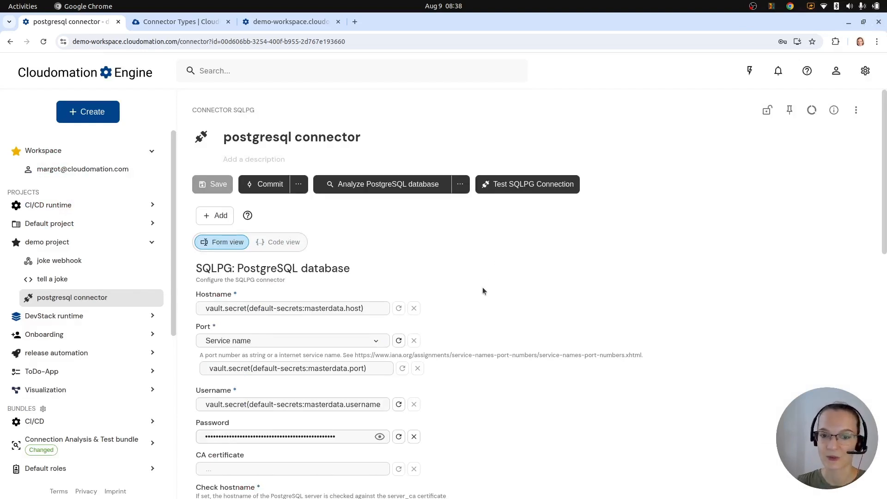
Review the hostname, port and password fields in the connector form along with their reset and clear options.
{"action": "double_click", "coordinate": [212, 294]}
{"action": "left_click", "coordinate": [197, 327]}
{"action": "left_click_drag", "start_coordinate": [197, 327], "coordinate": [287, 341]}
{"action": "left_click", "coordinate": [287, 341]}
{"action": "left_click", "coordinate": [288, 341]}
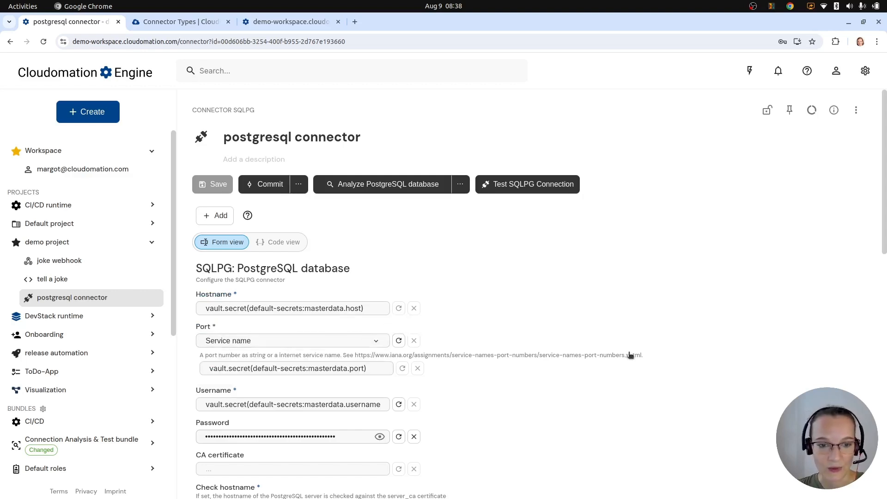
{"action": "scroll", "coordinate": [619, 359], "scroll_direction": "down", "scroll_amount": 2}
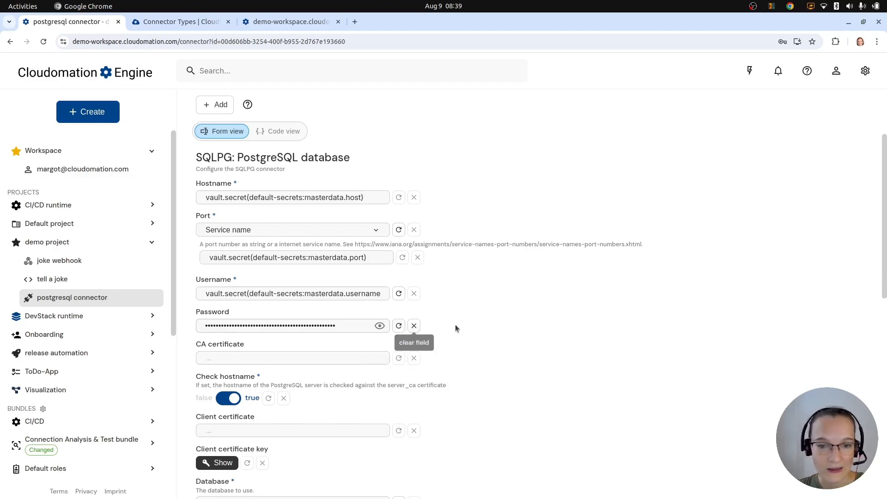
{"action": "scroll", "coordinate": [470, 316], "scroll_direction": "up", "scroll_amount": 3}
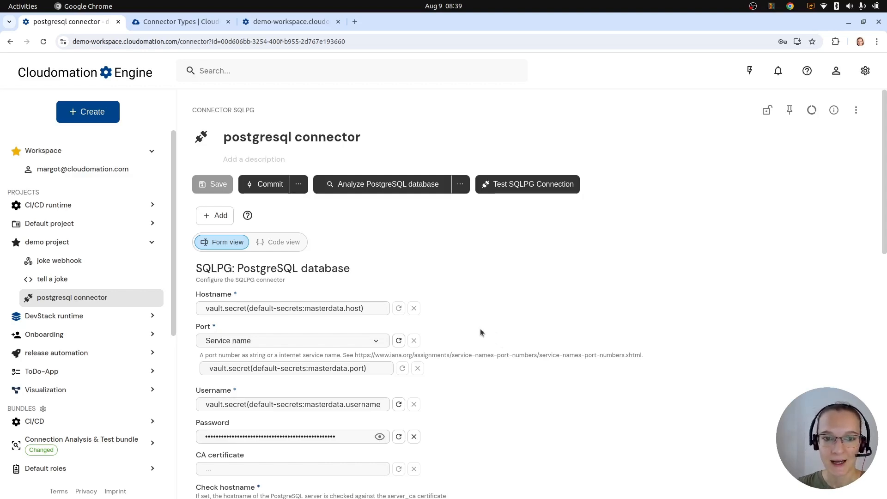
Run the SQLPG connection test for the postgresql connector and review the resulting execution's flow graph and status.
{"action": "left_click_drag", "start_coordinate": [239, 137], "coordinate": [369, 155]}
{"action": "left_click", "coordinate": [377, 146]}
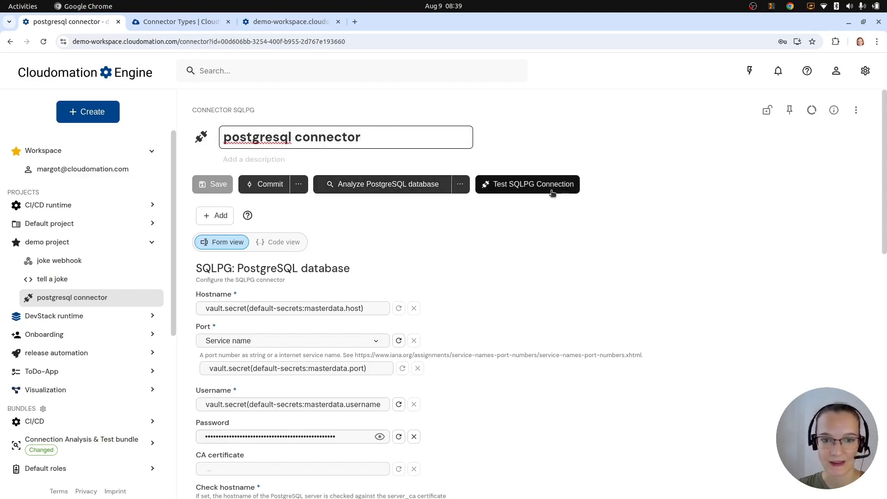
{"action": "left_click", "coordinate": [506, 271]}
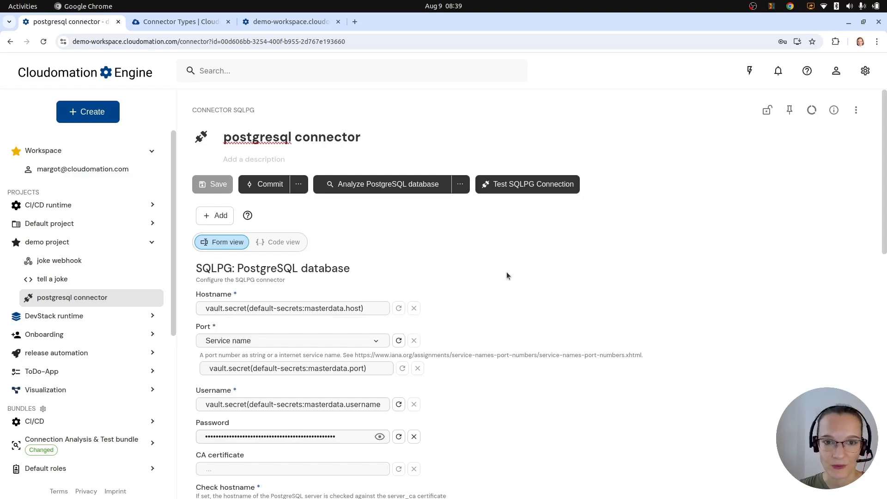
{"action": "left_click", "coordinate": [529, 190]}
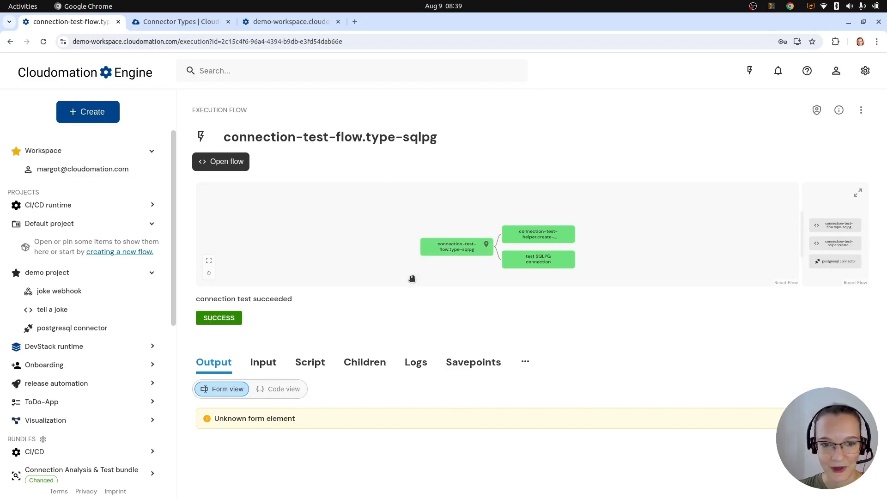
{"action": "left_click_drag", "start_coordinate": [463, 277], "coordinate": [444, 262]}
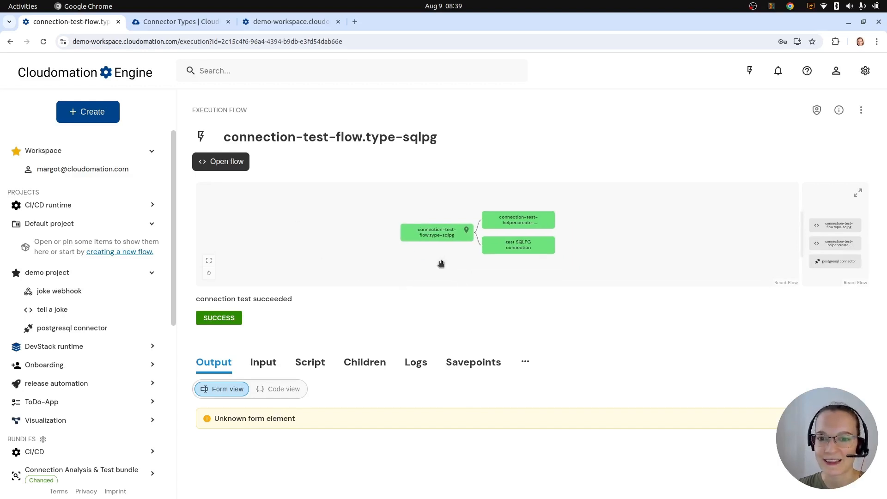
{"action": "scroll", "coordinate": [469, 254], "scroll_direction": "up", "scroll_amount": 1}
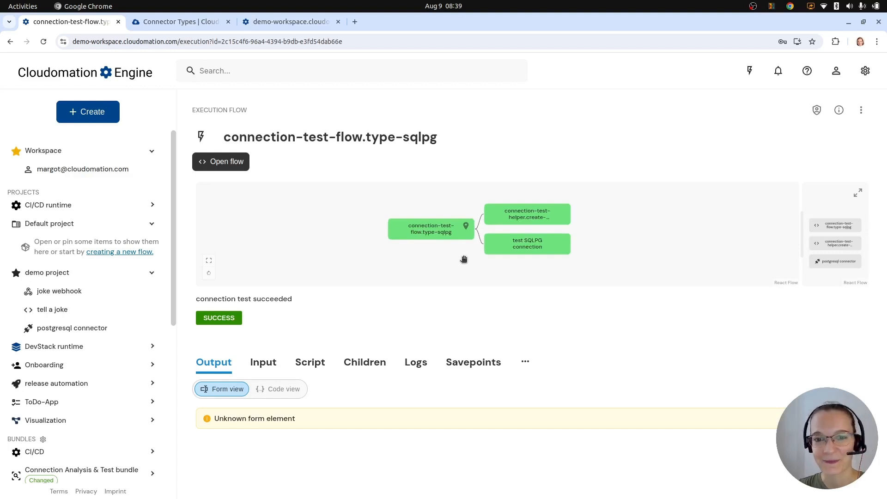
{"action": "left_click_drag", "start_coordinate": [287, 299], "coordinate": [264, 298]}
{"action": "left_click", "coordinate": [273, 310]}
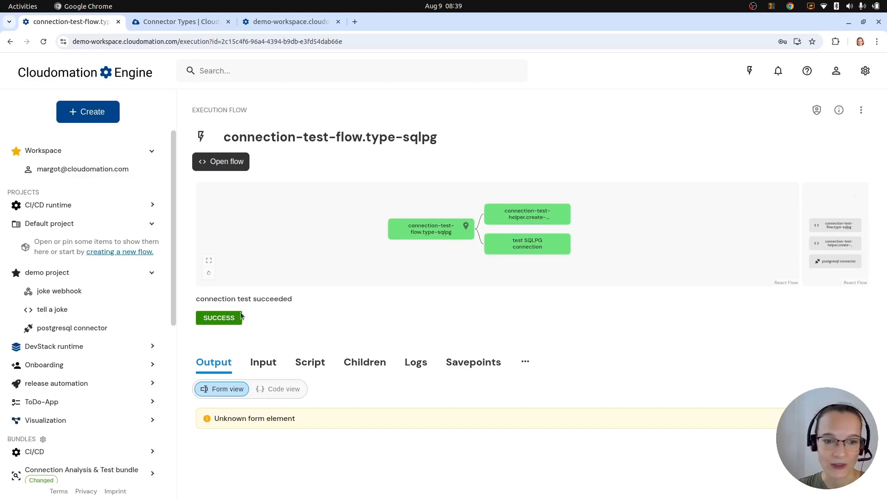
Reopen the postgresql connector and examine its analysis data and last analysis date.
{"action": "left_click", "coordinate": [45, 332]}
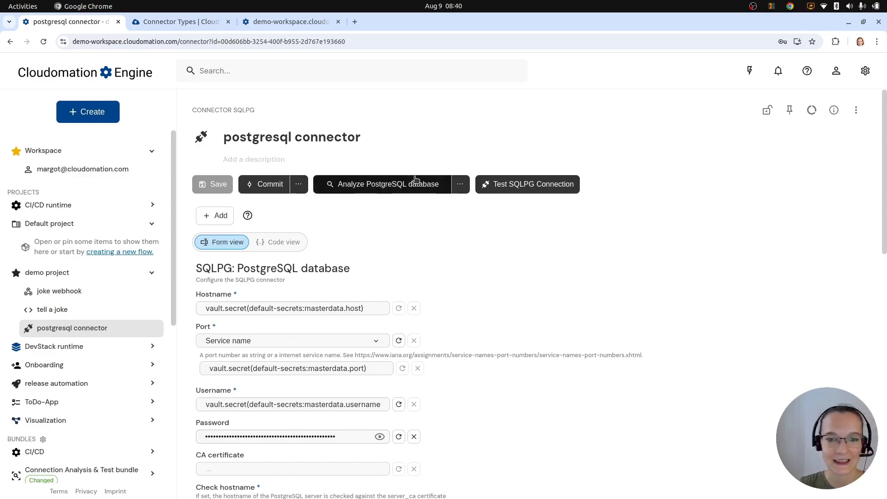
{"action": "left_click", "coordinate": [413, 194]}
{"action": "scroll", "coordinate": [461, 244], "scroll_direction": "down", "scroll_amount": 15}
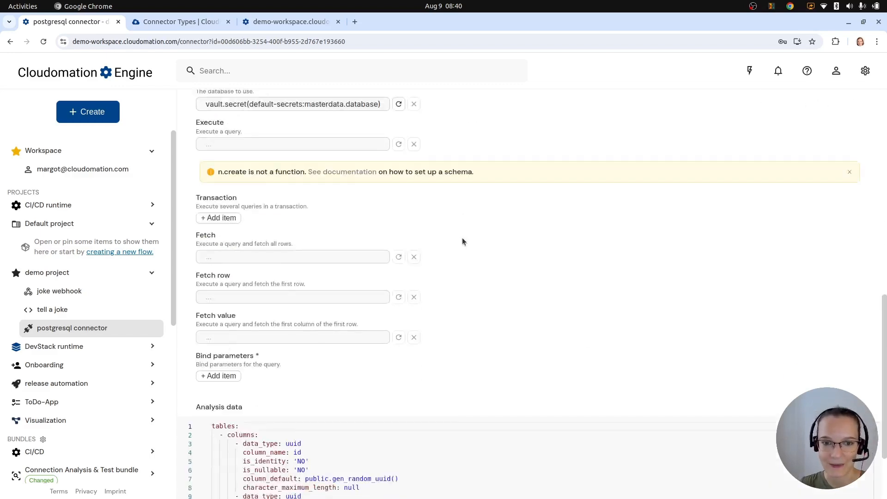
{"action": "left_click_drag", "start_coordinate": [247, 344], "coordinate": [412, 423]}
{"action": "left_click", "coordinate": [412, 423]}
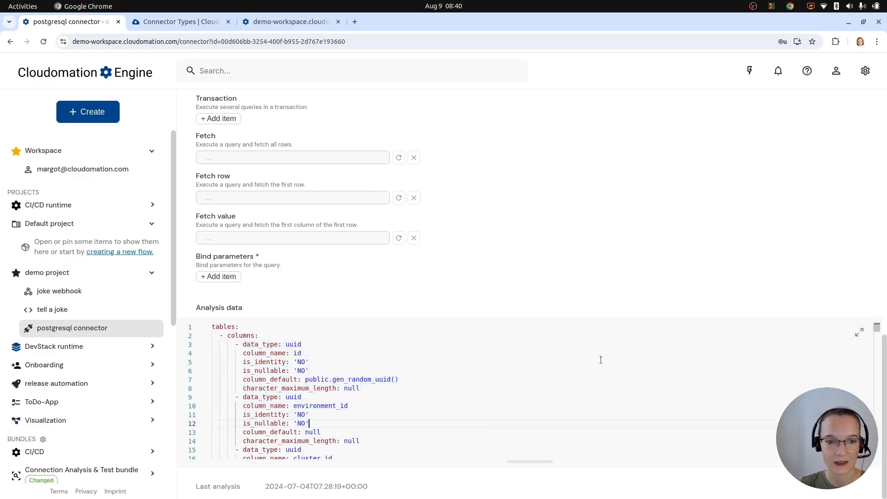
{"action": "left_click_drag", "start_coordinate": [306, 487], "coordinate": [396, 488]}
{"action": "left_click", "coordinate": [400, 487]}
Enlarge the connector's analysis data to full size to inspect the table and column details, and restore the normal view.
{"action": "left_click", "coordinate": [859, 332]}
{"action": "left_click", "coordinate": [327, 288]}
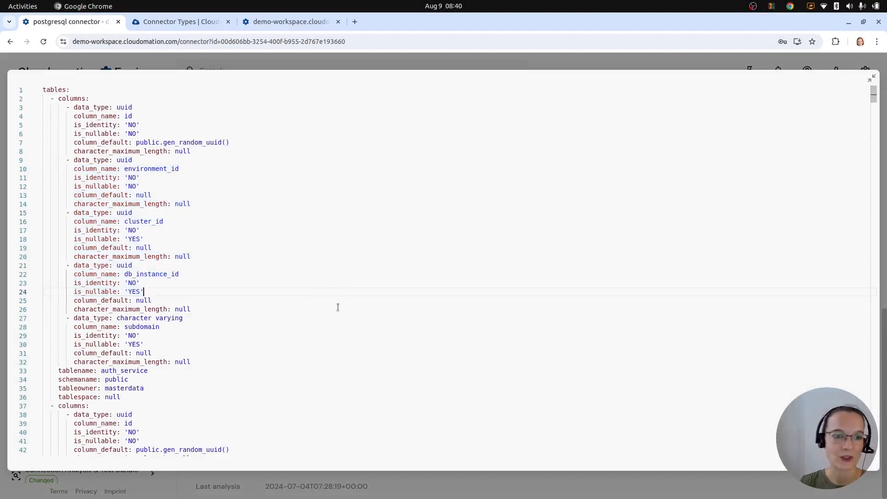
{"action": "left_click", "coordinate": [872, 77]}
{"action": "scroll", "coordinate": [569, 192], "scroll_direction": "up", "scroll_amount": 10}
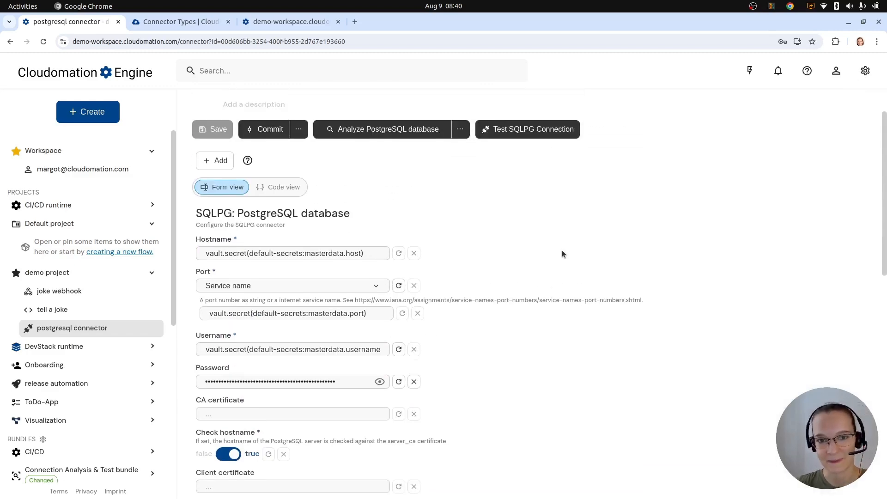
Review the connector's additional database actions, including schema monitoring and running or scheduling VACUUM and VACUUM FULL.
{"action": "scroll", "coordinate": [562, 250], "scroll_direction": "up", "scroll_amount": 2}
{"action": "left_click", "coordinate": [459, 183]}
{"action": "left_click", "coordinate": [619, 392]}
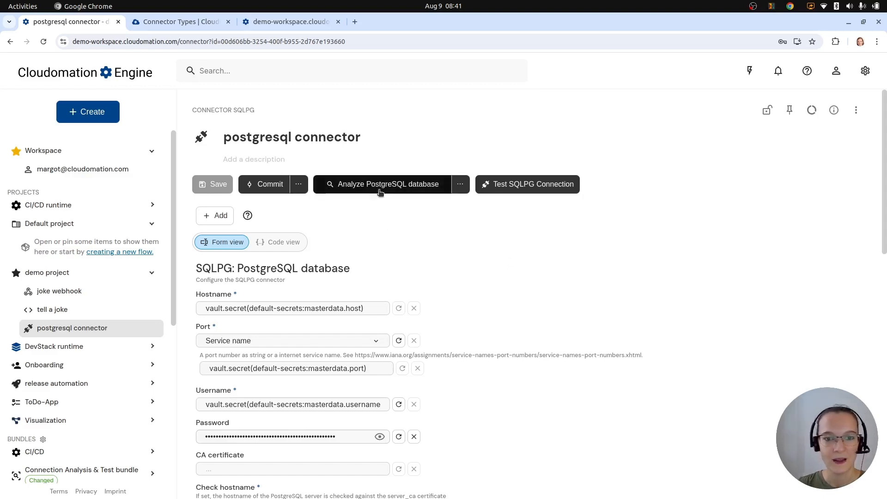
{"action": "left_click", "coordinate": [466, 186]}
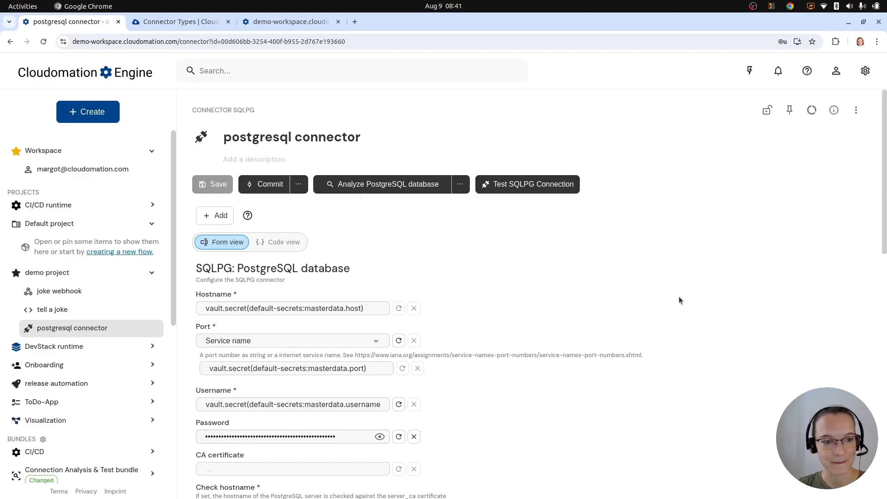
{"action": "left_click", "coordinate": [460, 184]}
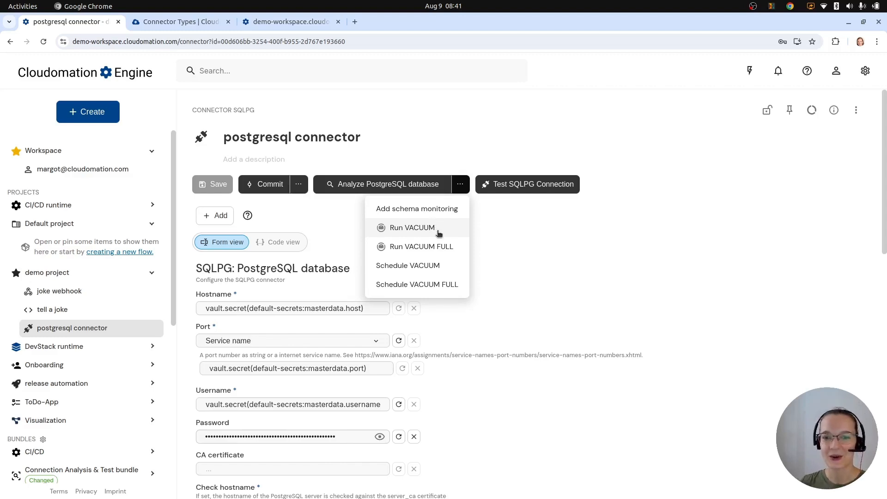
{"action": "left_click", "coordinate": [462, 184]}
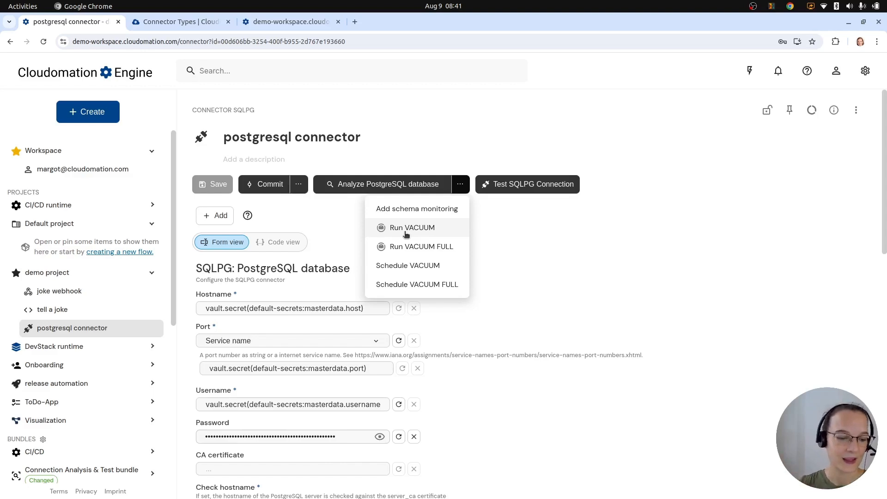
{"action": "left_click", "coordinate": [621, 254]}
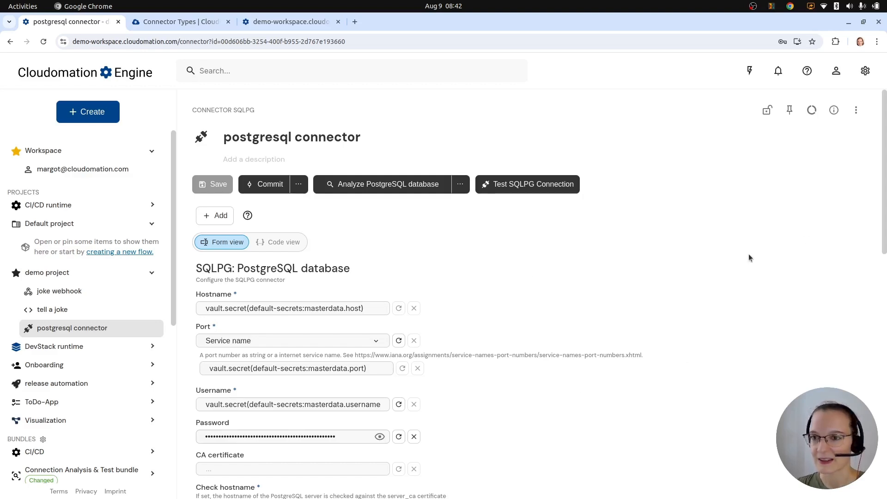
Open the user and role management and view the list of roles.
{"action": "left_click", "coordinate": [837, 72]}
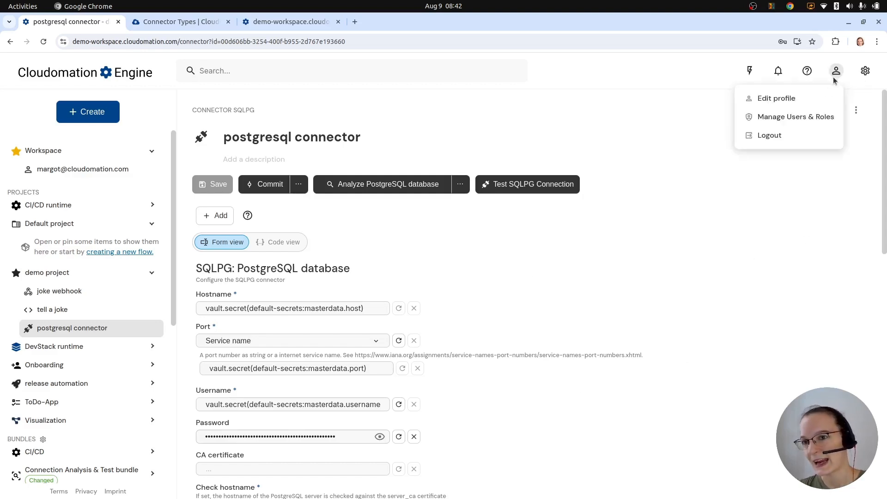
{"action": "left_click", "coordinate": [803, 120]}
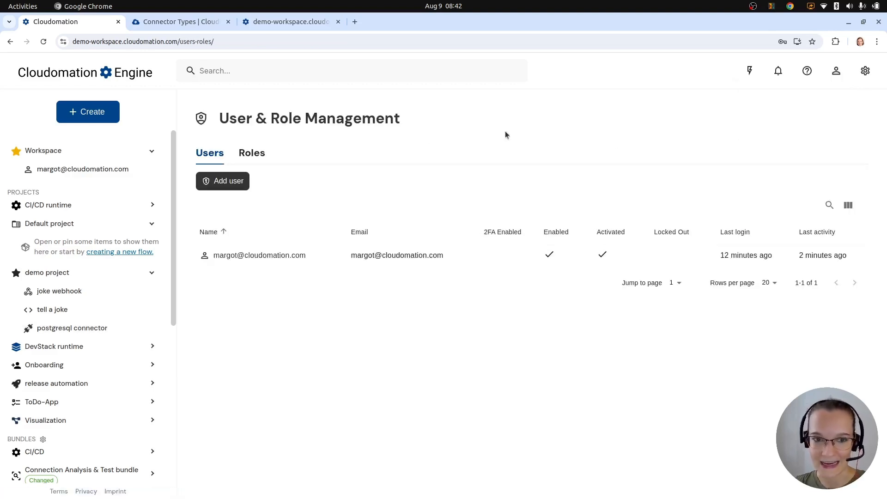
{"action": "left_click", "coordinate": [253, 154]}
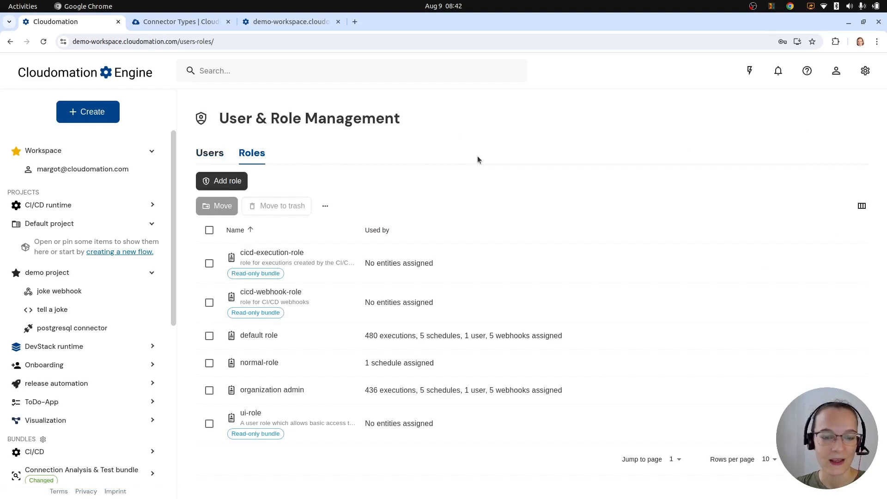
Create a role named "a new role" and save it.
{"action": "left_click", "coordinate": [217, 180]}
{"action": "left_click", "coordinate": [406, 159]}
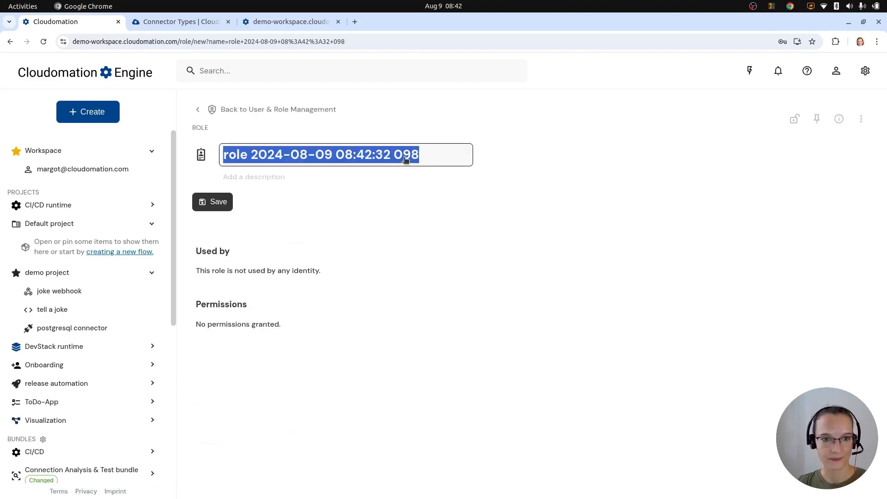
{"action": "type", "text": "a new role"}
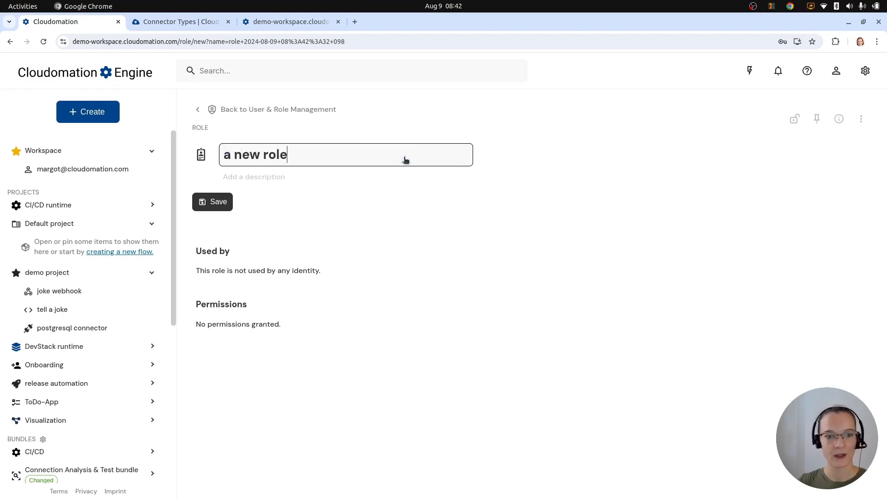
{"action": "left_click", "coordinate": [222, 208]}
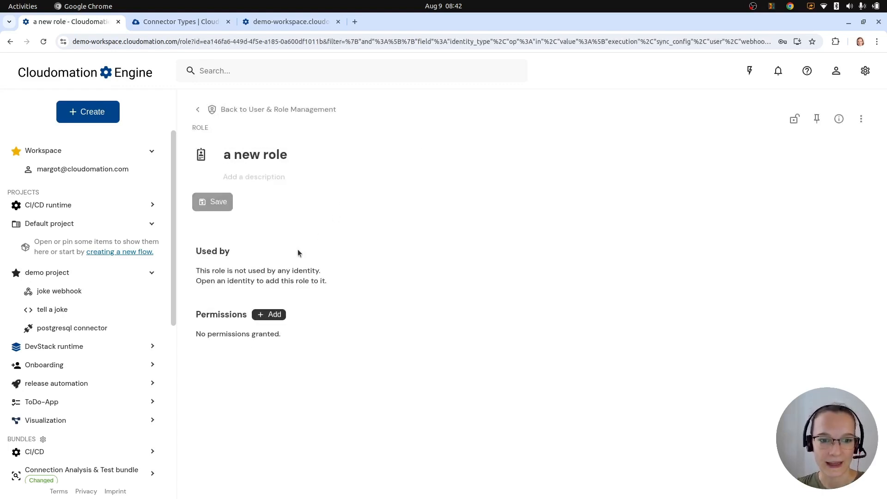
Start a permission for the new role with operation READ and record type USER.
{"action": "left_click", "coordinate": [268, 315]}
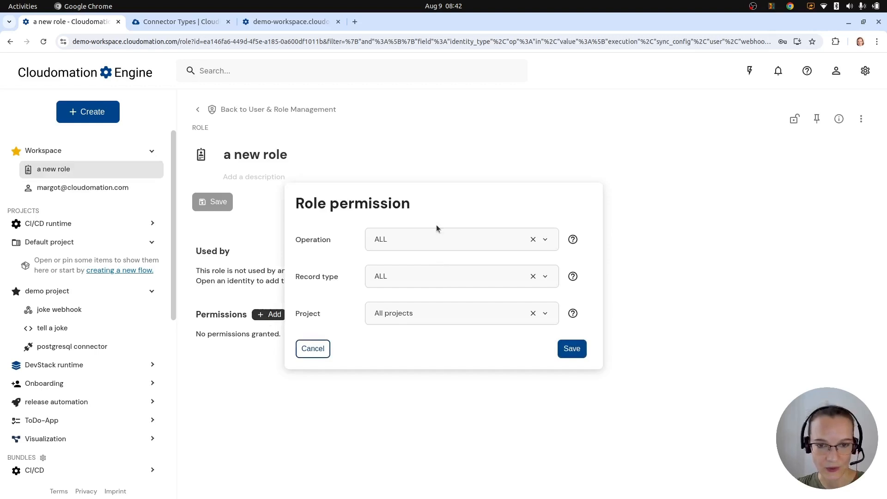
{"action": "left_click", "coordinate": [420, 247]}
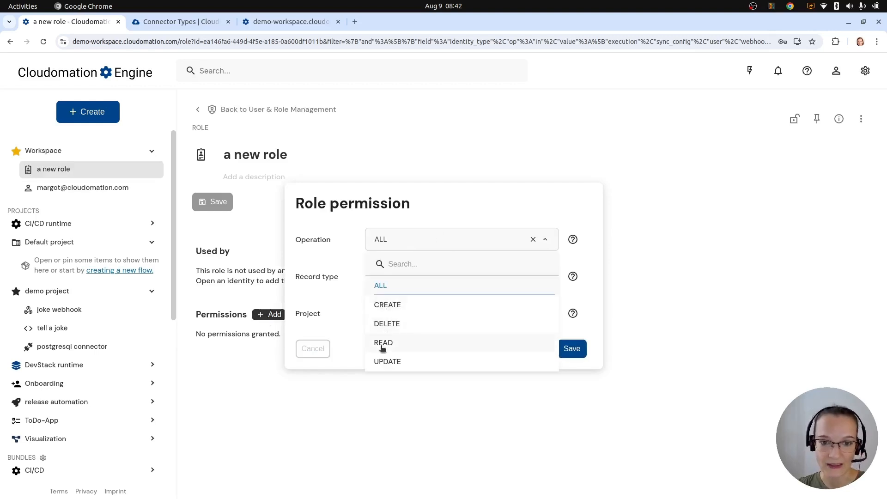
{"action": "left_click", "coordinate": [389, 290]}
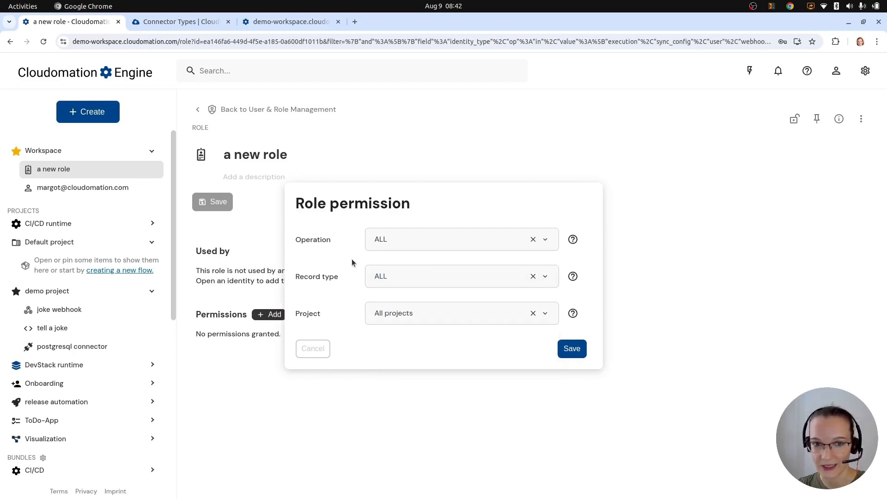
{"action": "left_click", "coordinate": [420, 278]}
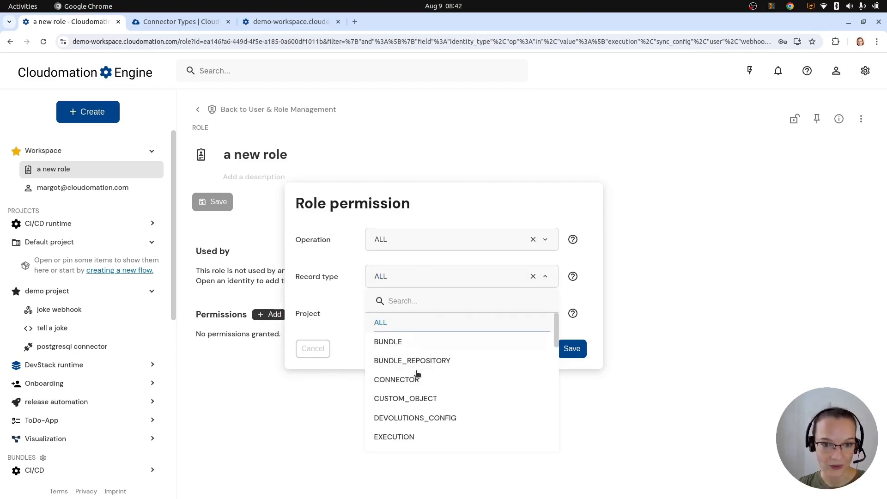
{"action": "scroll", "coordinate": [423, 391], "scroll_direction": "down", "scroll_amount": 10}
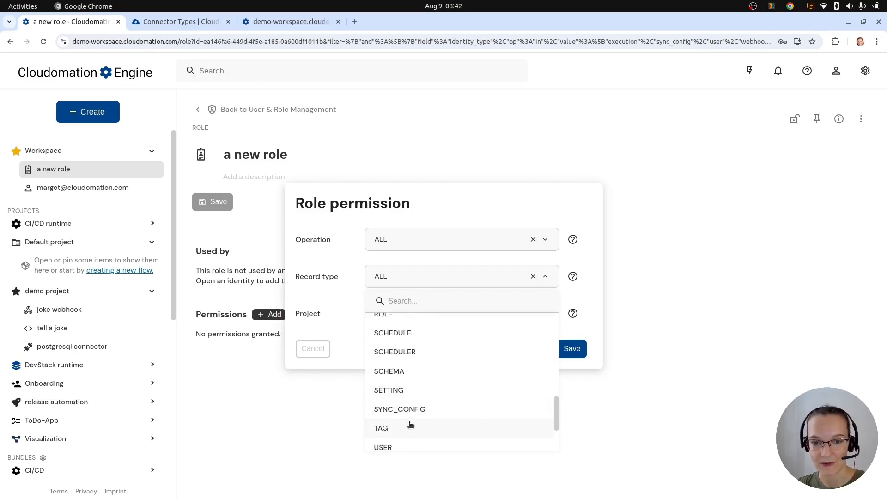
{"action": "left_click", "coordinate": [406, 447]}
{"action": "left_click", "coordinate": [439, 247]}
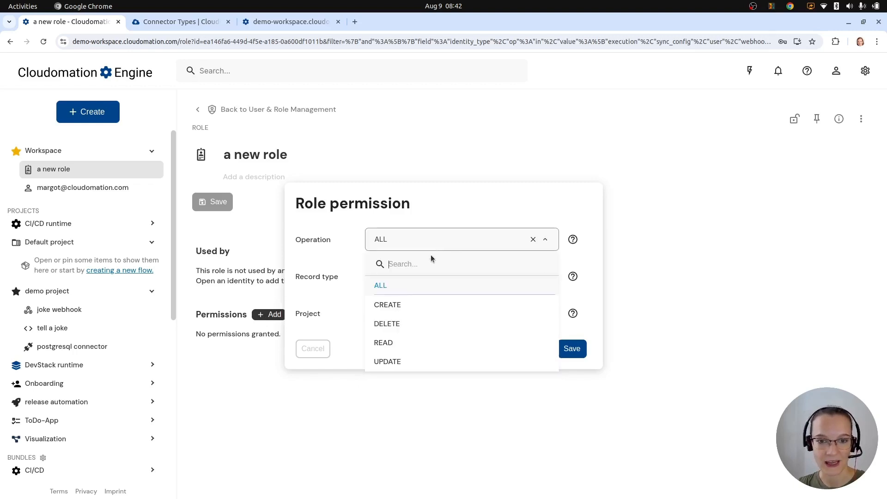
{"action": "left_click", "coordinate": [395, 344]}
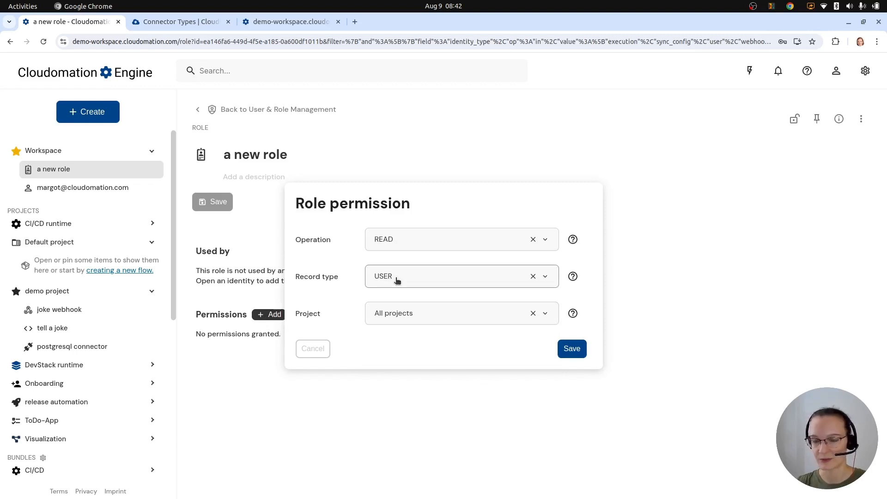
Look through the projects the permission can be limited to, and discard the permission without saving.
{"action": "left_click", "coordinate": [394, 316]}
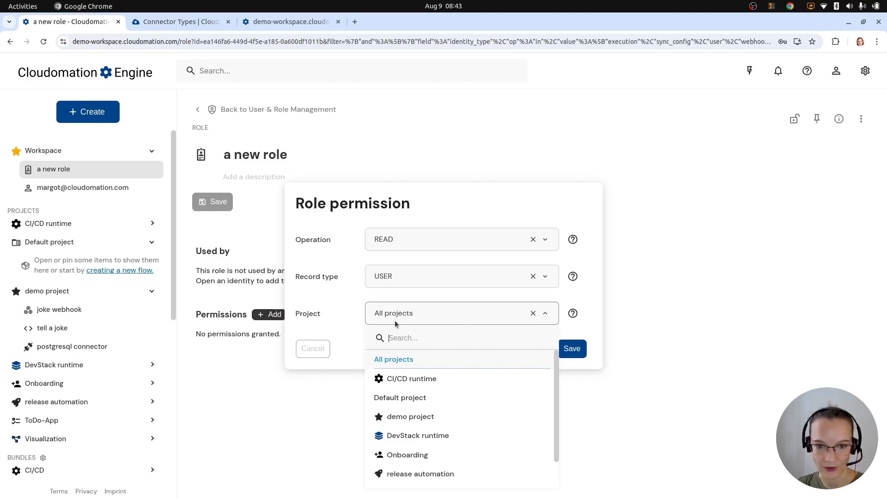
{"action": "scroll", "coordinate": [489, 440], "scroll_direction": "down", "scroll_amount": 1}
{"action": "scroll", "coordinate": [489, 441], "scroll_direction": "up", "scroll_amount": 1}
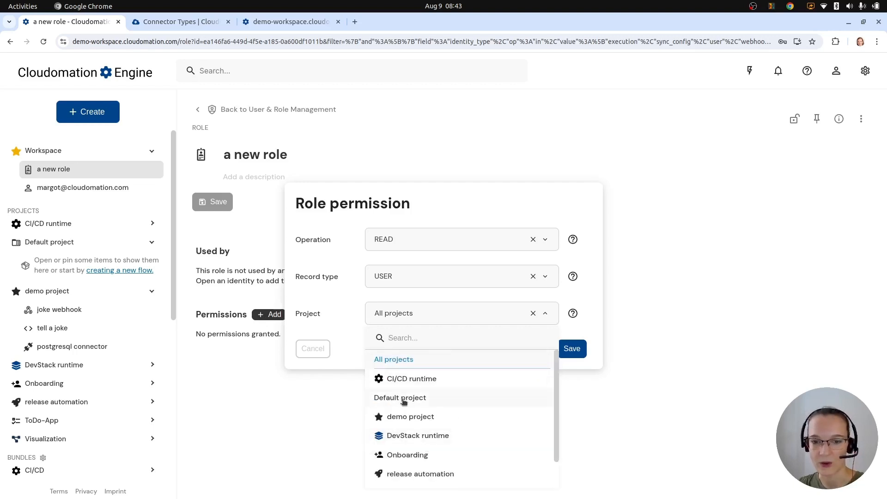
{"action": "left_click", "coordinate": [330, 326]}
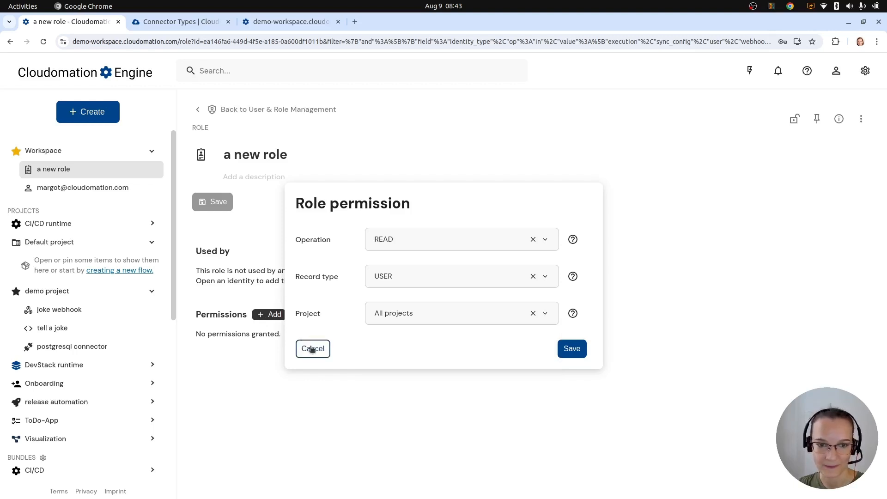
{"action": "left_click", "coordinate": [312, 350]}
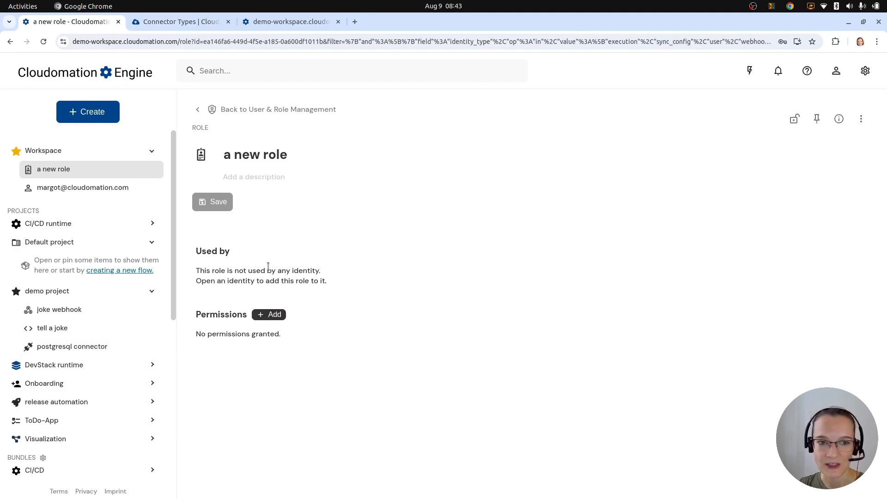
Permanently delete the role "a new role" and return to the user and role management.
{"action": "left_click", "coordinate": [861, 119]}
{"action": "left_click", "coordinate": [836, 203]}
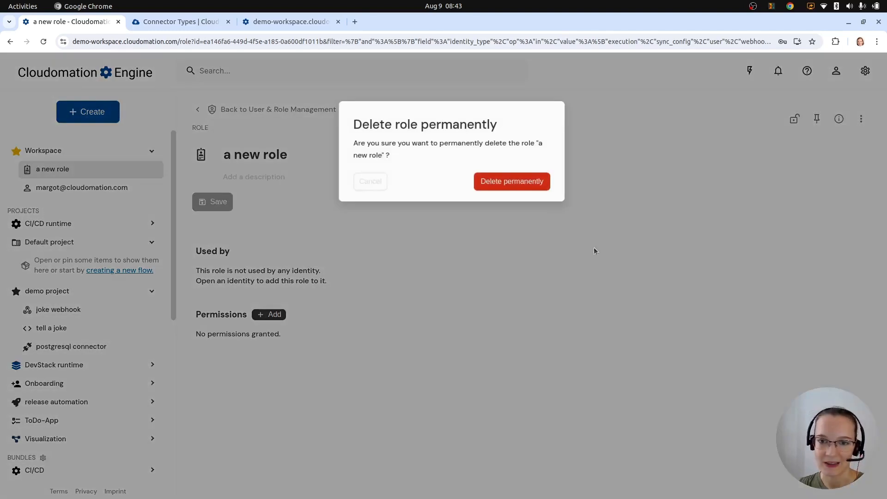
{"action": "left_click", "coordinate": [510, 180]}
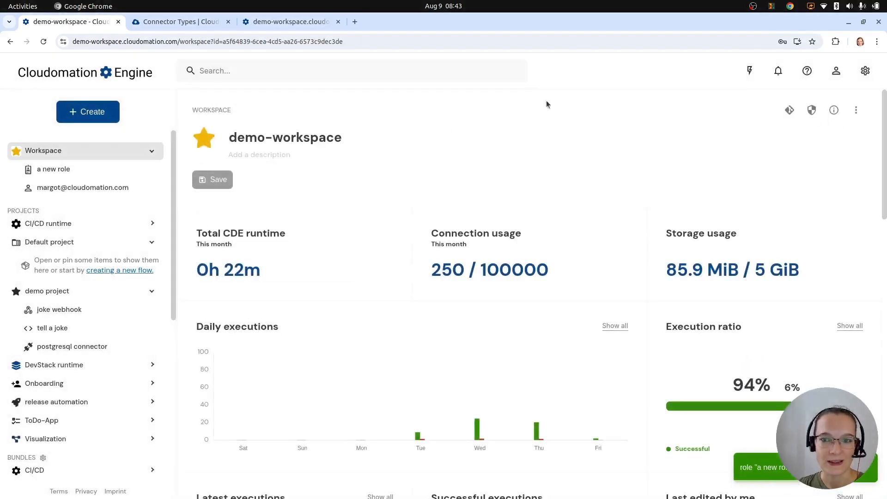
{"action": "left_click", "coordinate": [836, 71]}
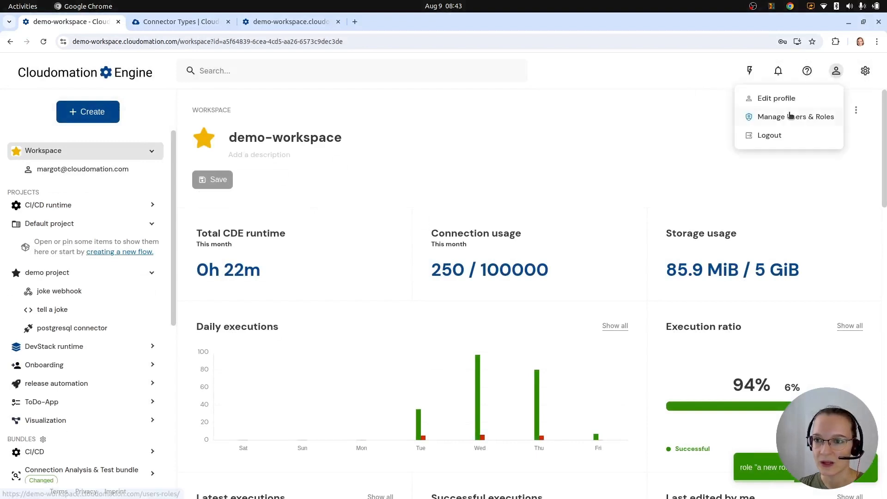
{"action": "left_click", "coordinate": [790, 116]}
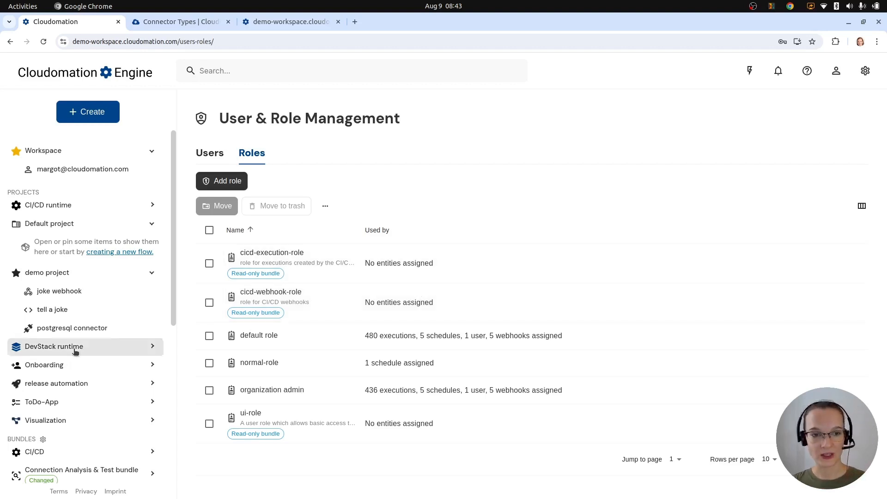
Open the workspace user's record and review its assigned roles and their propagate options.
{"action": "left_click", "coordinate": [52, 314]}
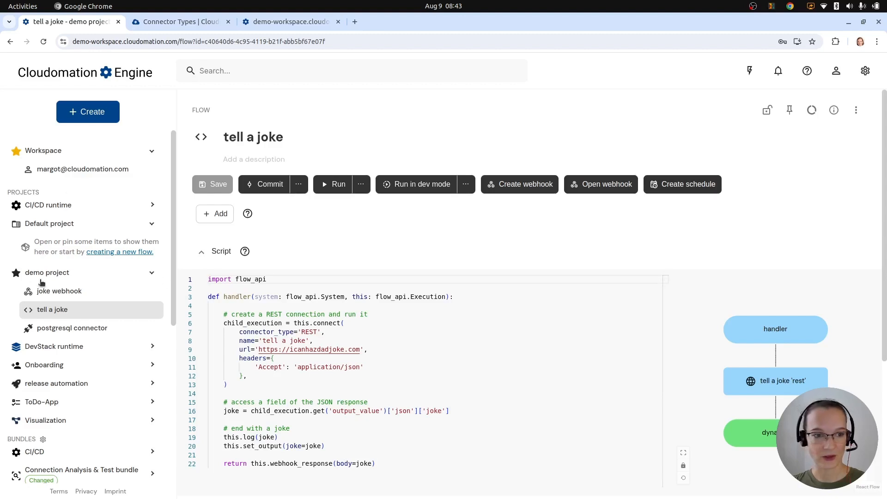
{"action": "left_click", "coordinate": [69, 169]}
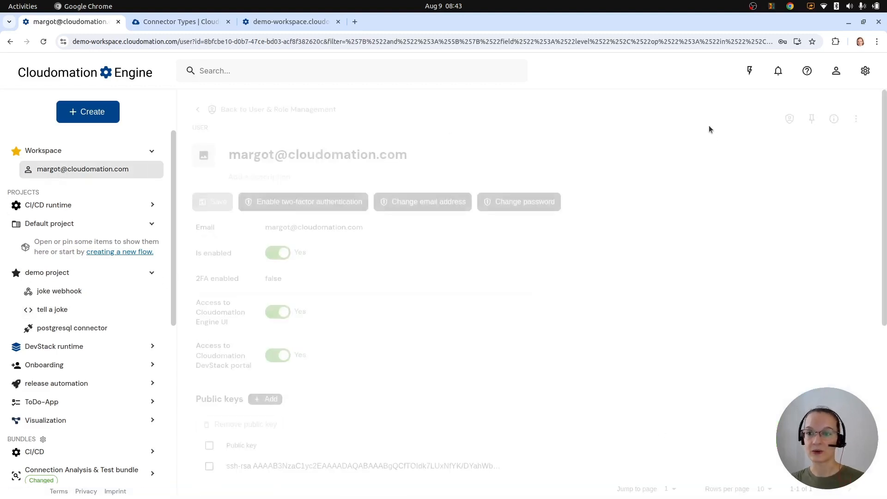
{"action": "left_click", "coordinate": [788, 120]}
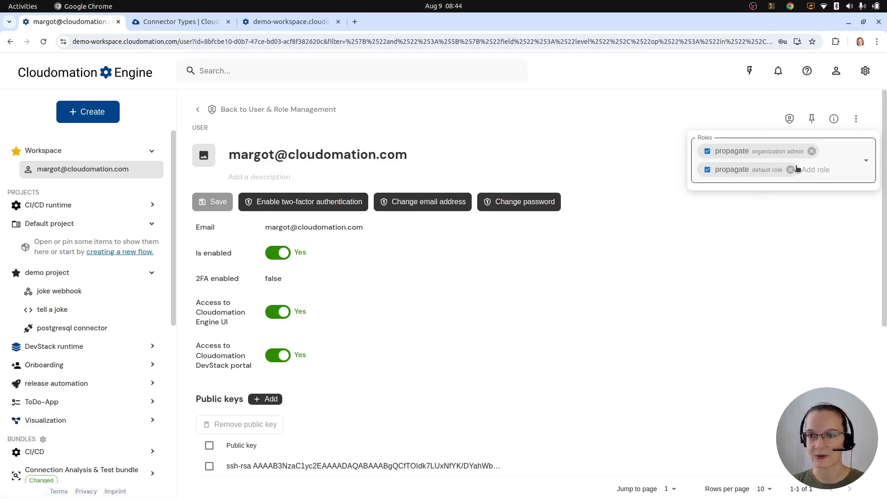
{"action": "left_click", "coordinate": [709, 153]}
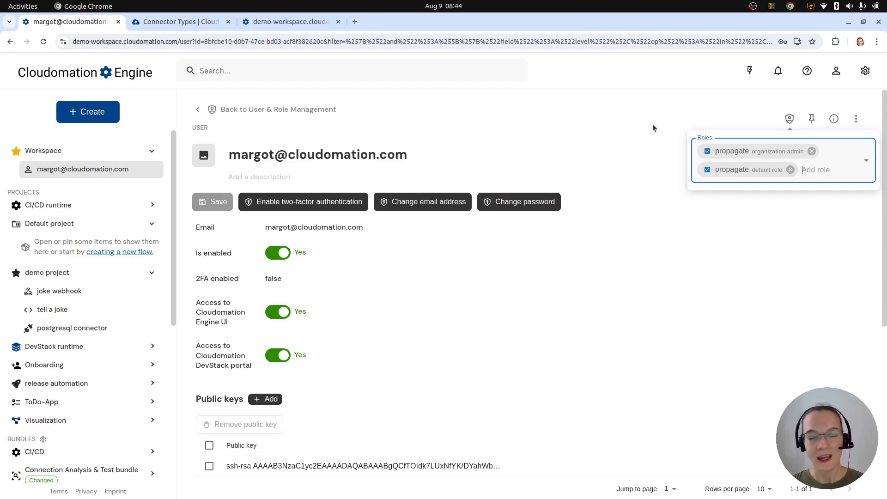
Close the user's role list, open the "joke webhook" in the demo project and review its assigned roles.
{"action": "left_click", "coordinate": [596, 158]}
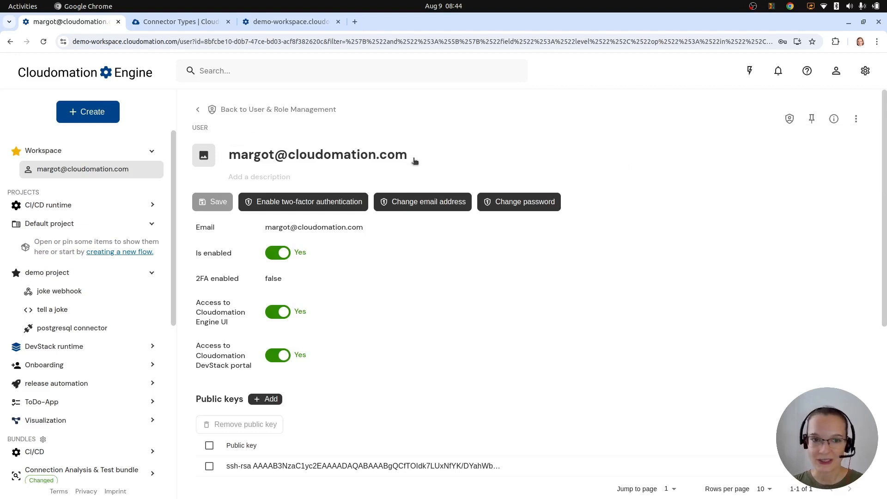
{"action": "left_click", "coordinate": [72, 292]}
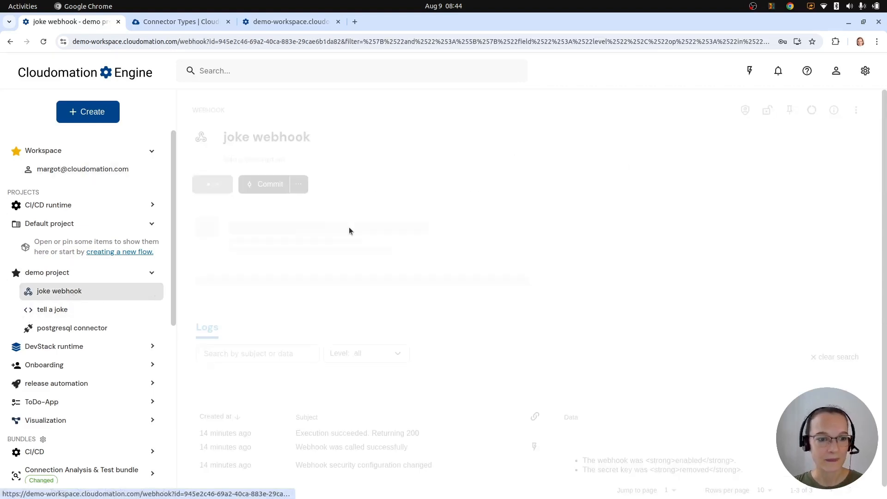
{"action": "left_click", "coordinate": [744, 111]}
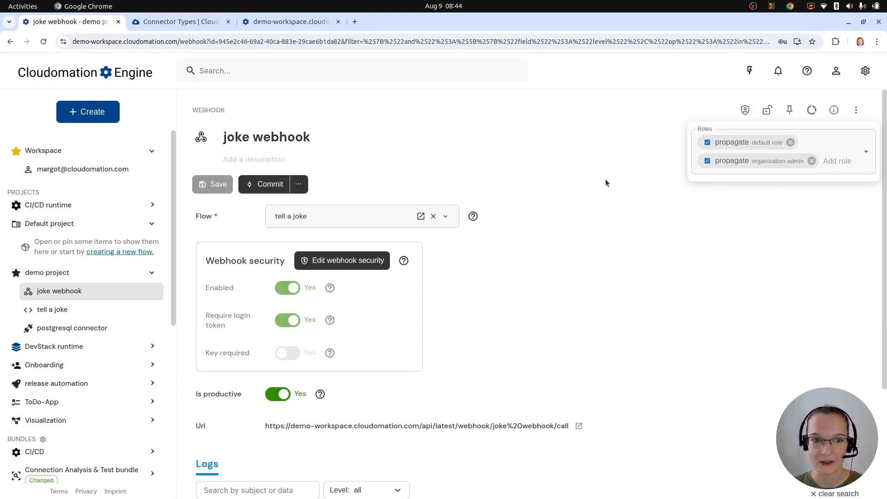
{"action": "left_click", "coordinate": [577, 216]}
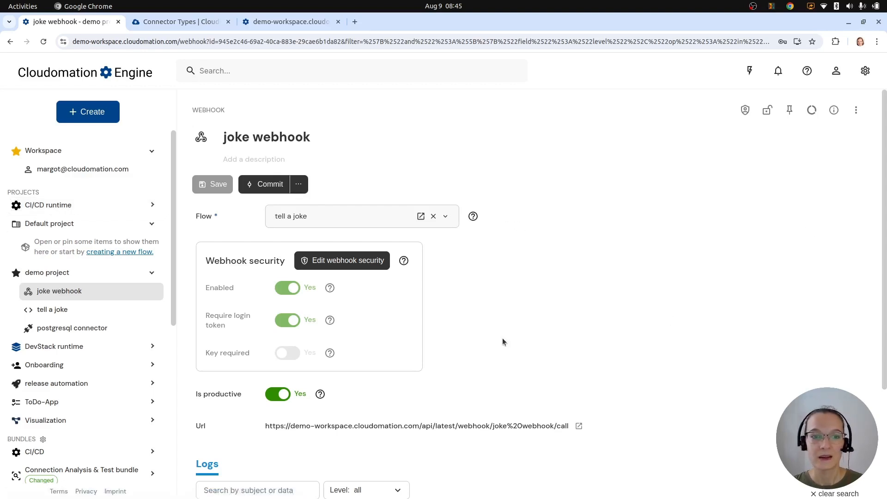
Open the workspace settings and look through the email, trash and savepoint retention settings.
{"action": "left_click", "coordinate": [865, 70]}
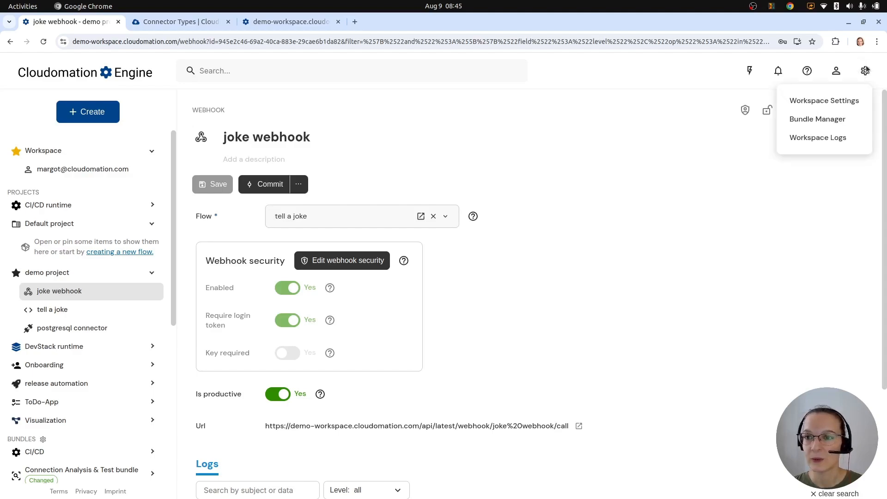
{"action": "left_click", "coordinate": [824, 100]}
{"action": "scroll", "coordinate": [451, 149], "scroll_direction": "down", "scroll_amount": 20}
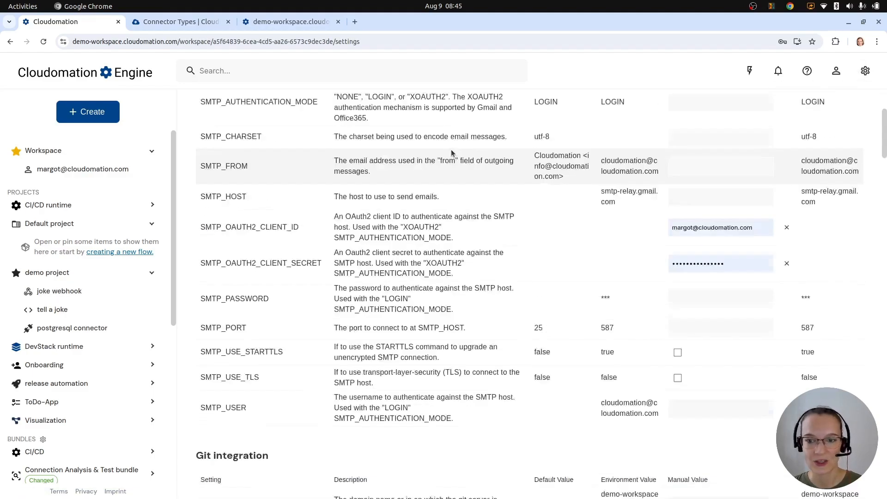
{"action": "scroll", "coordinate": [449, 165], "scroll_direction": "down", "scroll_amount": 20}
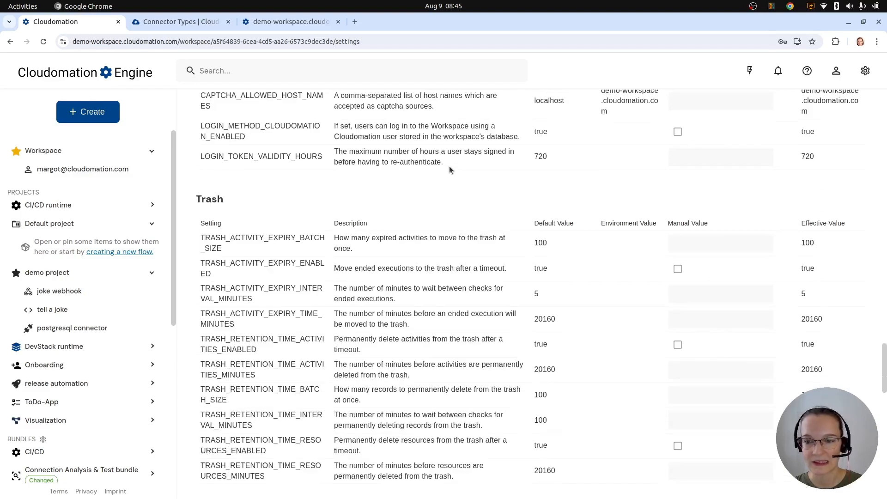
{"action": "scroll", "coordinate": [444, 162], "scroll_direction": "down", "scroll_amount": 1}
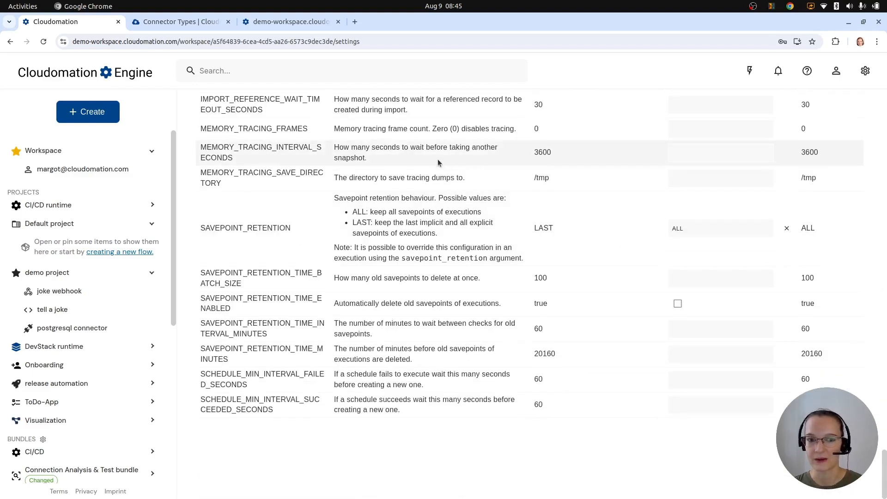
{"action": "scroll", "coordinate": [68, 231], "scroll_direction": "down", "scroll_amount": 6}
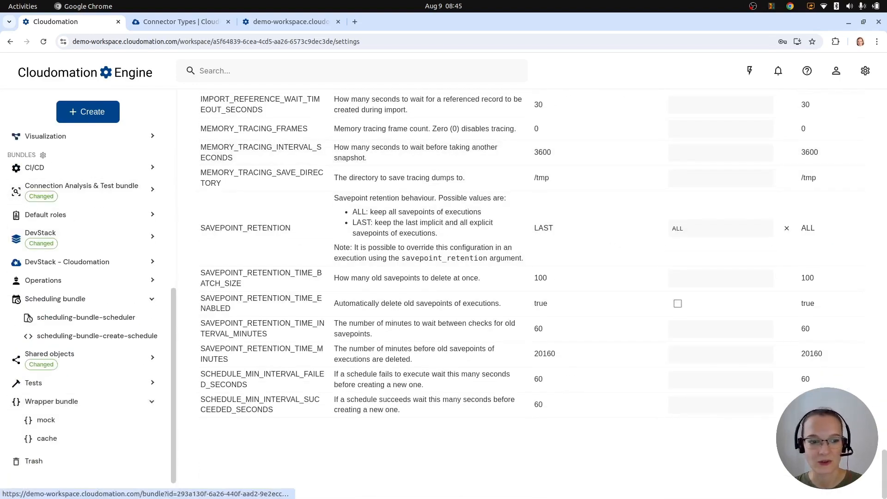
{"action": "left_click", "coordinate": [152, 401]}
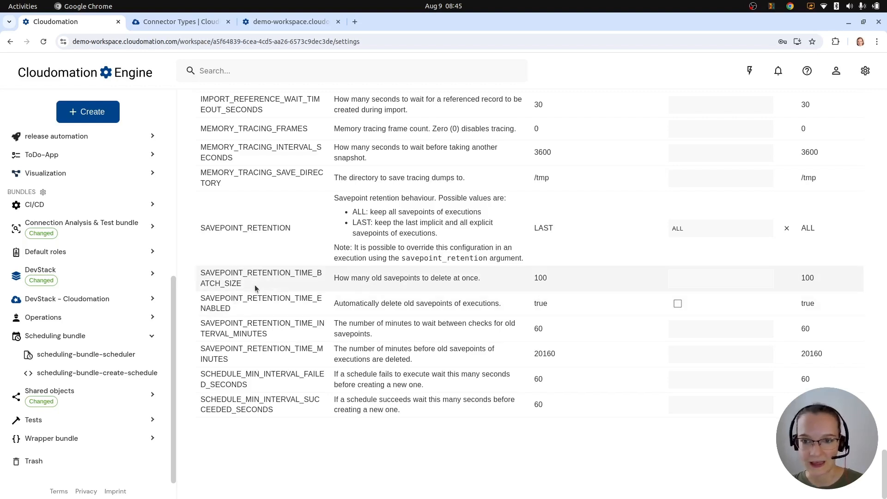
{"action": "scroll", "coordinate": [257, 284], "scroll_direction": "up", "scroll_amount": 2}
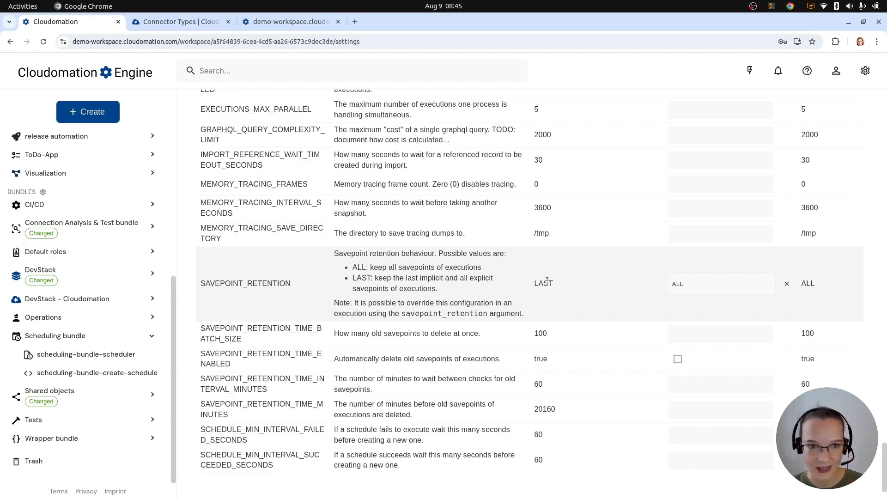
{"action": "scroll", "coordinate": [547, 281], "scroll_direction": "up", "scroll_amount": 20}
{"action": "scroll", "coordinate": [547, 280], "scroll_direction": "up", "scroll_amount": 20}
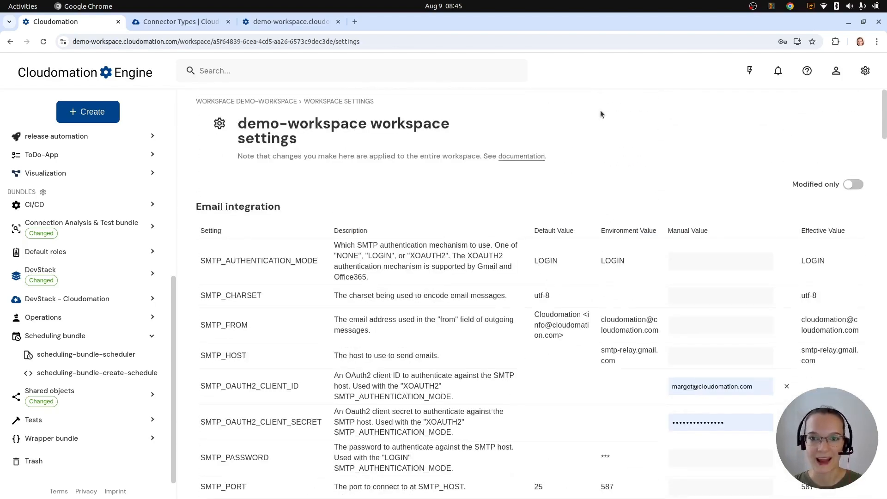
Search the settings page for "colo" and jump to the WORKSPACE_HIGHLIGHT_COLOR setting.
{"action": "key", "text": "ctrl+f"}
{"action": "type", "text": "colo"}
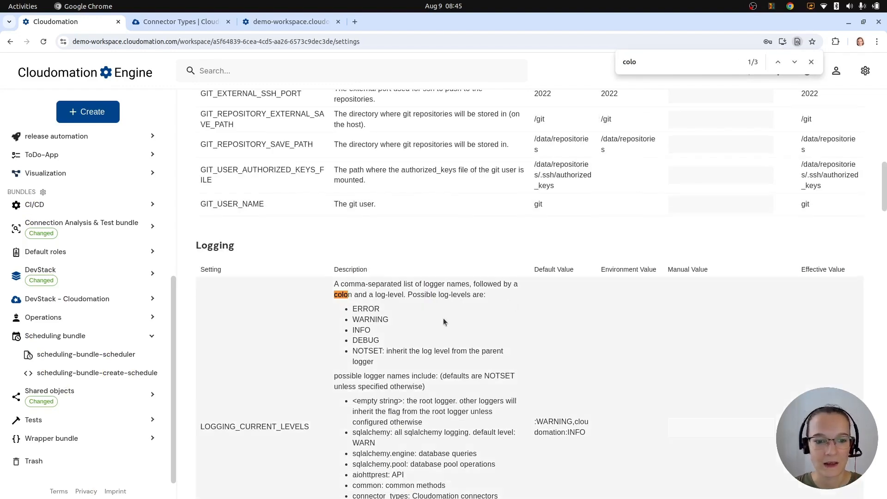
{"action": "scroll", "coordinate": [442, 317], "scroll_direction": "down", "scroll_amount": 2}
{"action": "left_click", "coordinate": [794, 63]}
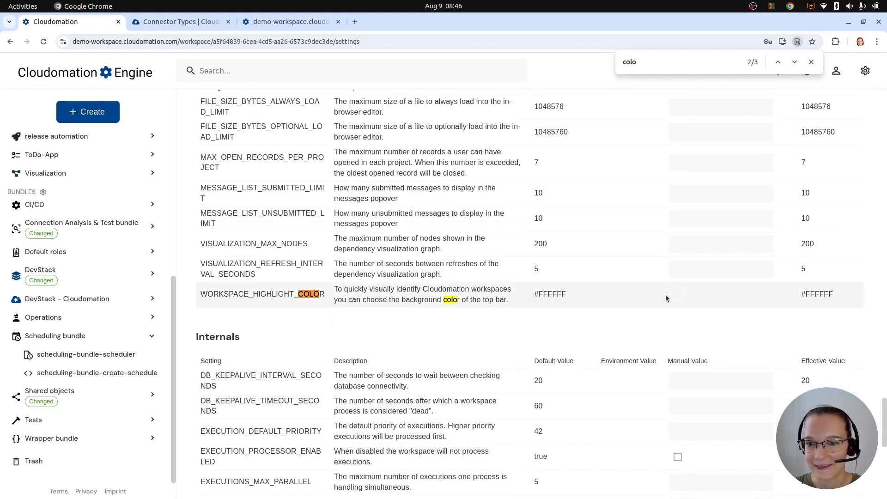
Try yellow (#FFF280) and blue (#2196F3) as the workspace highlight color, and clear the manual value.
{"action": "left_click", "coordinate": [681, 294]}
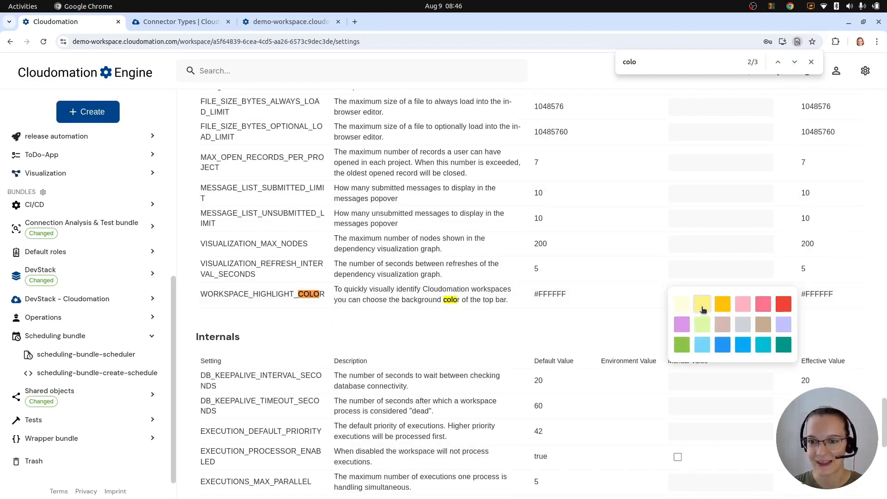
{"action": "left_click", "coordinate": [702, 305]}
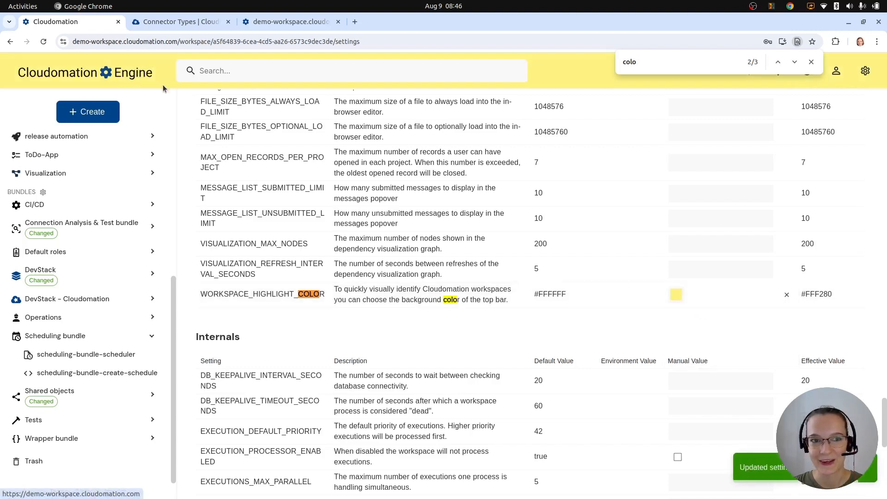
{"action": "left_click", "coordinate": [674, 294]}
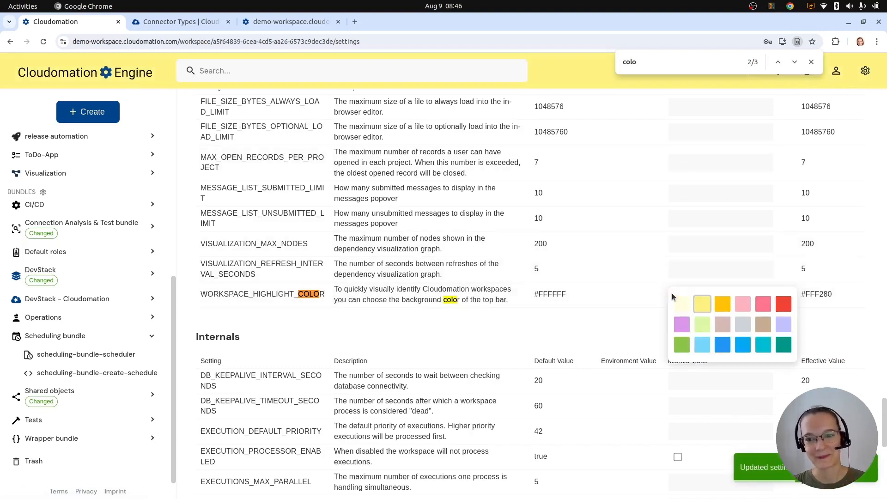
{"action": "left_click", "coordinate": [723, 350]}
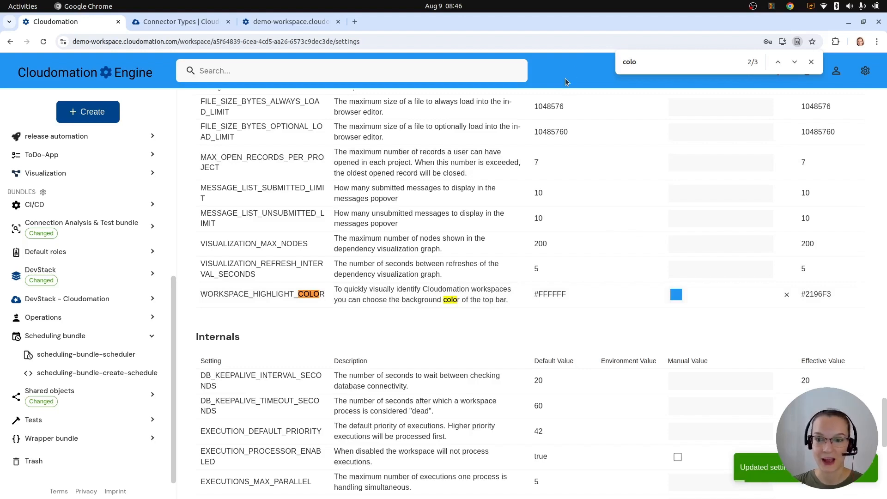
{"action": "left_click", "coordinate": [786, 294]}
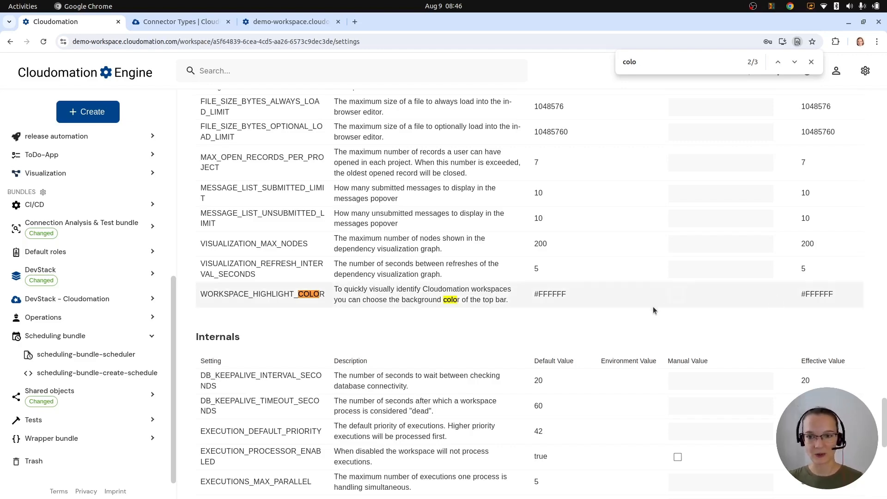
{"action": "scroll", "coordinate": [642, 281], "scroll_direction": "up", "scroll_amount": 20}
{"action": "scroll", "coordinate": [640, 275], "scroll_direction": "up", "scroll_amount": 8}
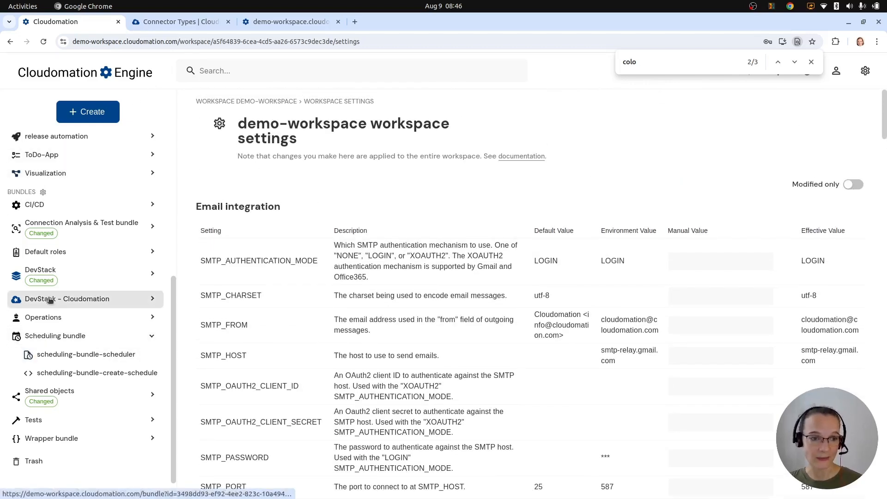
Open the demo project, search the workspace for "sync" and dismiss the results.
{"action": "scroll", "coordinate": [50, 298], "scroll_direction": "up", "scroll_amount": 5}
{"action": "left_click", "coordinate": [48, 272]}
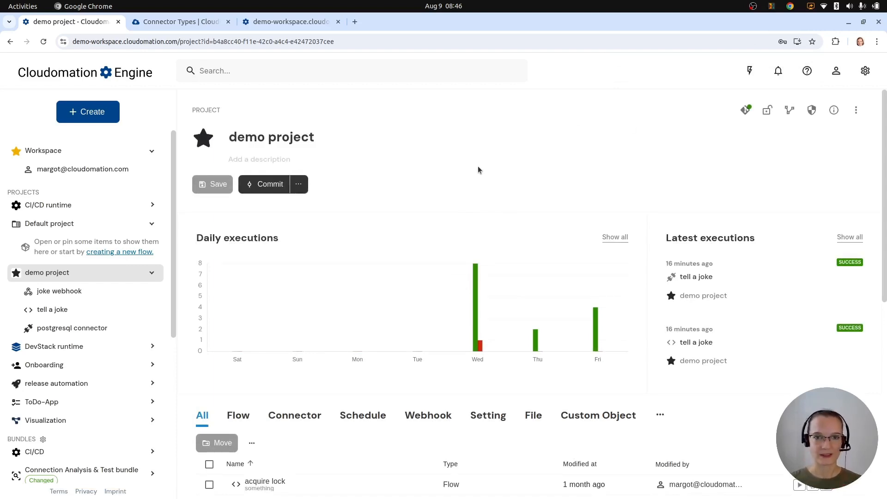
{"action": "left_click", "coordinate": [437, 79]}
{"action": "type", "text": "sync"}
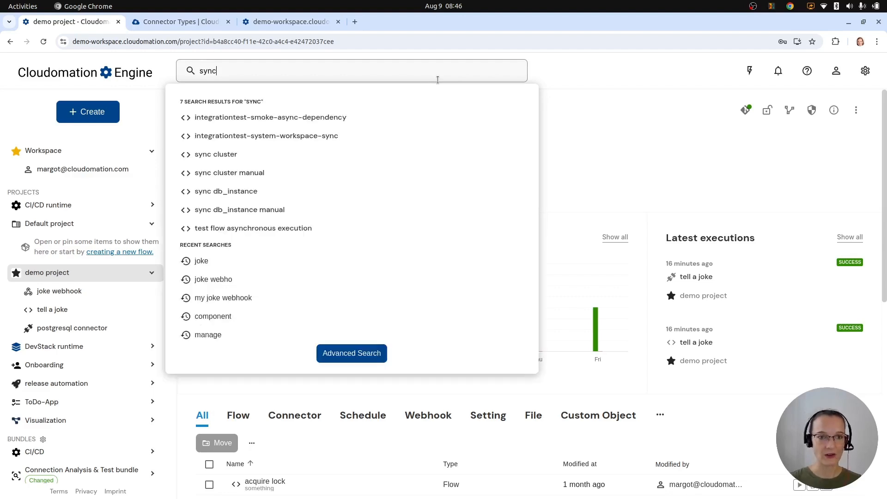
{"action": "left_click", "coordinate": [651, 125]}
Start a new sync config from the configuration object types and review its fields.
{"action": "left_click", "coordinate": [111, 119]}
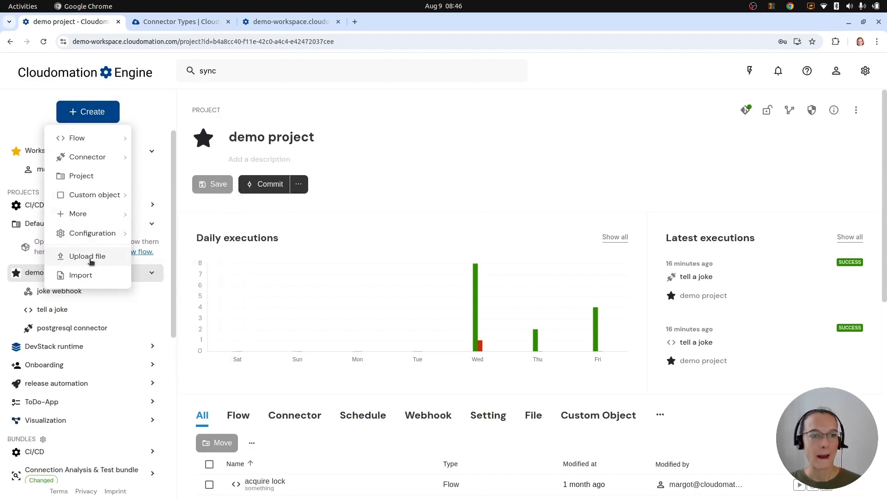
{"action": "mouse_move", "coordinate": [94, 241]}
{"action": "left_click", "coordinate": [196, 338]}
{"action": "left_click", "coordinate": [310, 160]}
{"action": "left_click", "coordinate": [632, 224]}
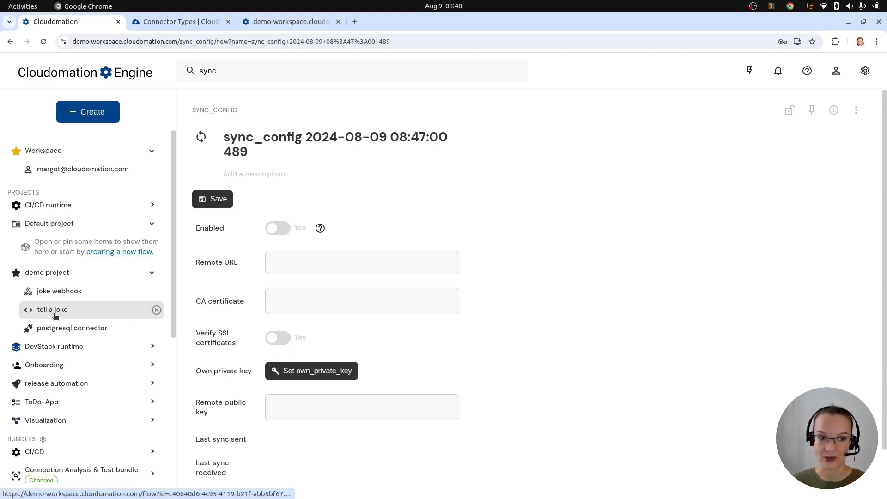
Leave the unsaved sync config and open the flow "tell a joke" in the demo project.
{"action": "left_click", "coordinate": [63, 301]}
{"action": "left_click", "coordinate": [450, 284]}
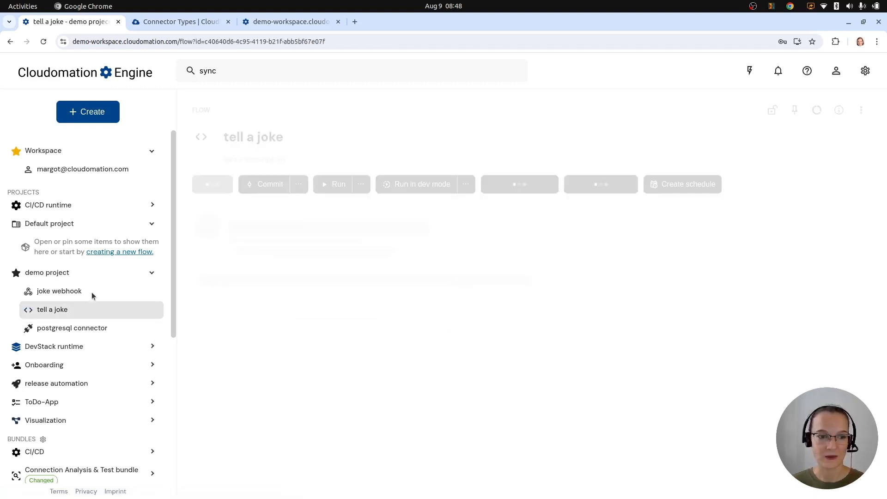
{"action": "left_click", "coordinate": [281, 331]}
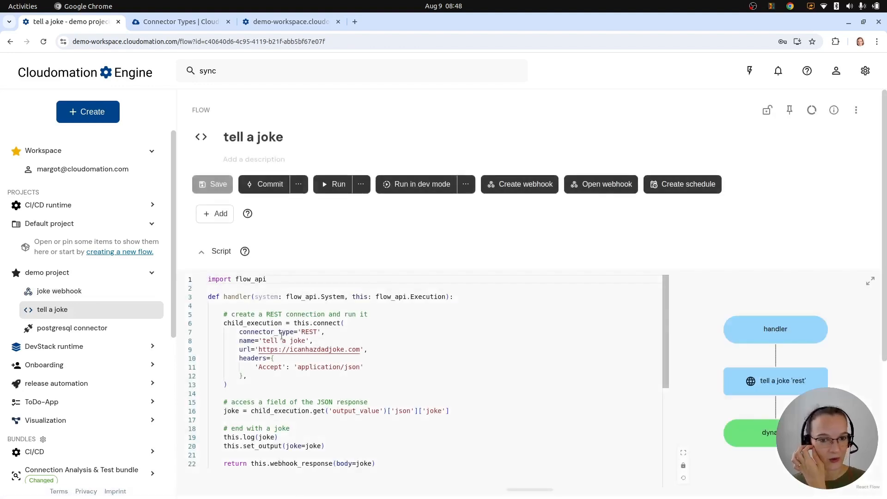
{"action": "left_click", "coordinate": [399, 323]}
{"action": "key", "text": "Return"}
{"action": "type", "text": "l"}
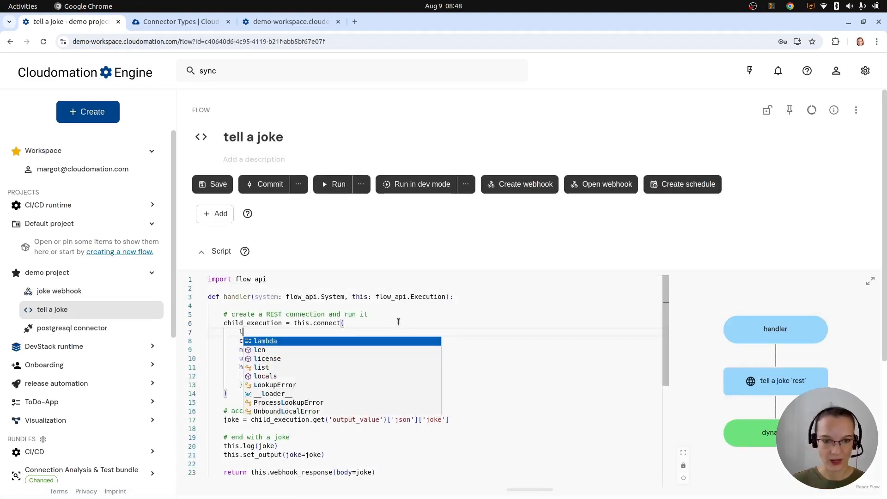
{"action": "type", "text": "oca"}
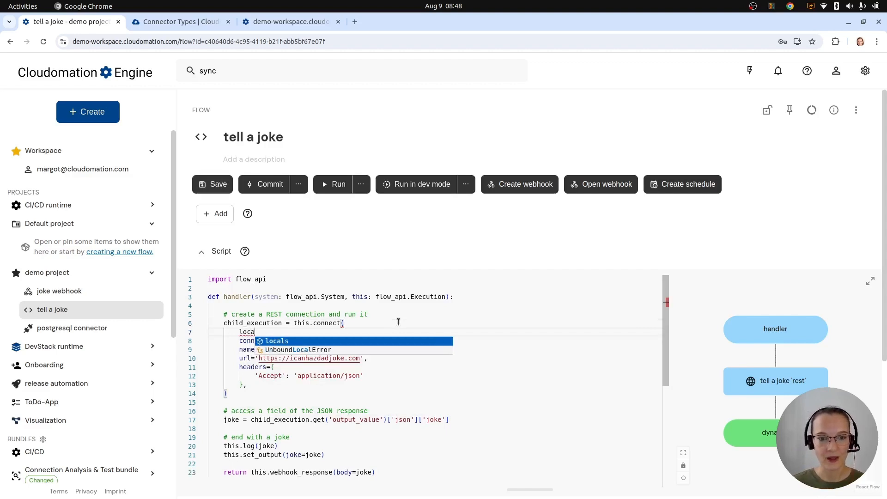
{"action": "key", "text": "BackSpace"}
{"action": "key", "text": "BackSpace"}
{"action": "key", "text": "BackSpace"}
{"action": "key", "text": "BackSpace"}
{"action": "key", "text": "BackSpace"}
{"action": "key", "text": "BackSpace"}
{"action": "key", "text": "BackSpace"}
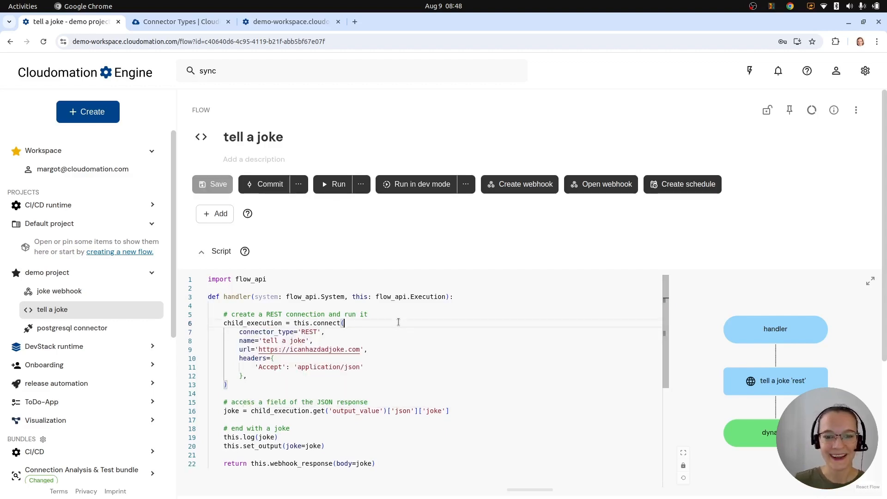
Add the line "this.execution(location)" below the REST connection call in the flow script.
{"action": "left_click", "coordinate": [332, 384]}
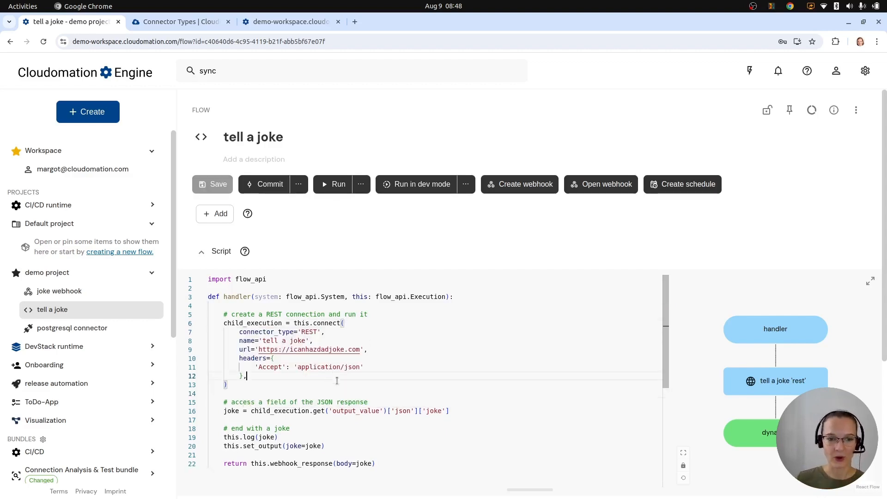
{"action": "key", "text": "Return"}
{"action": "key", "text": "Return"}
{"action": "type", "text": "this."}
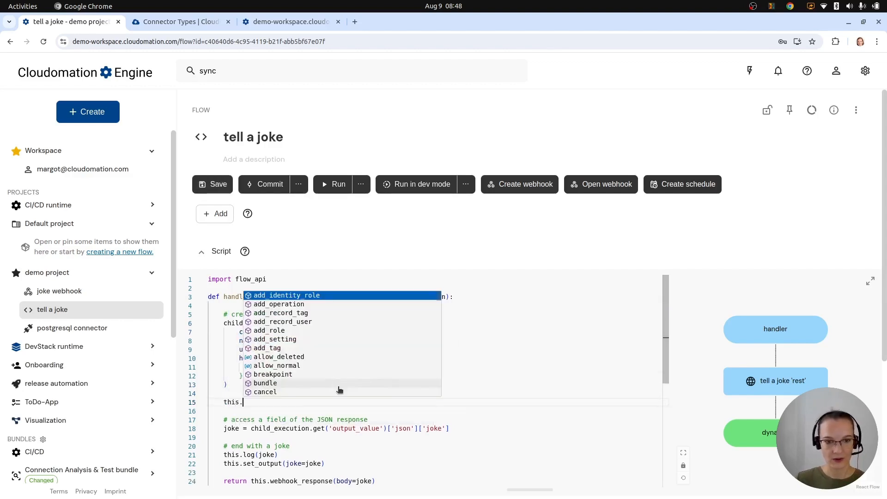
{"action": "type", "text": "execution_dump_list"}
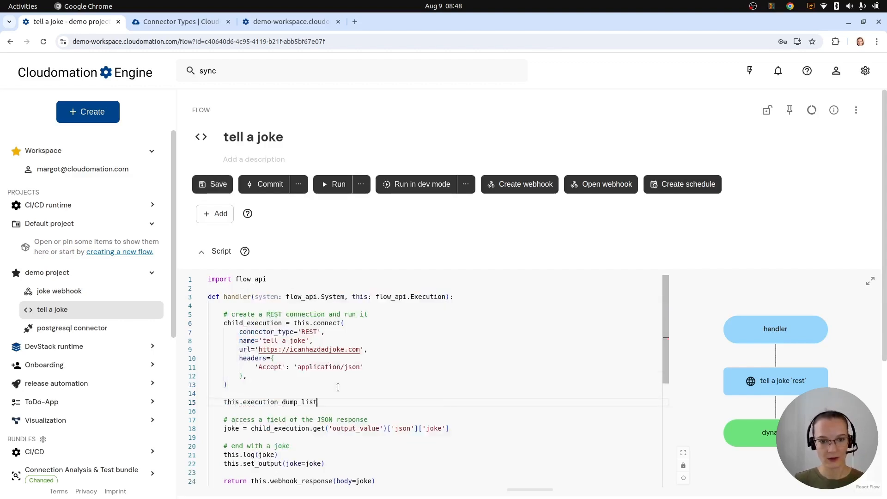
{"action": "key", "text": "BackSpace"}
{"action": "key", "text": "BackSpace"}
{"action": "key", "text": "BackSpace"}
{"action": "key", "text": "BackSpace"}
{"action": "key", "text": "BackSpace"}
{"action": "key", "text": "BackSpace"}
{"action": "key", "text": "BackSpace"}
{"action": "key", "text": "BackSpace"}
{"action": "key", "text": "BackSpace"}
{"action": "type", "text": "(lo"}
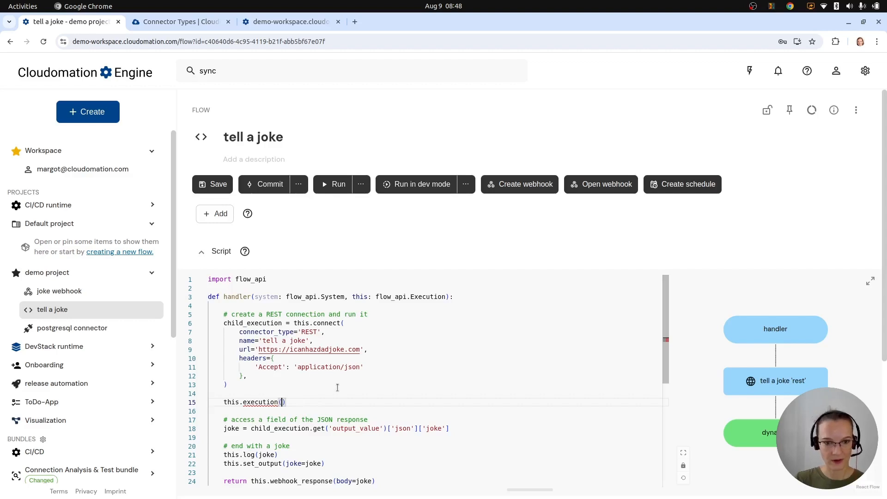
{"action": "type", "text": "cation"}
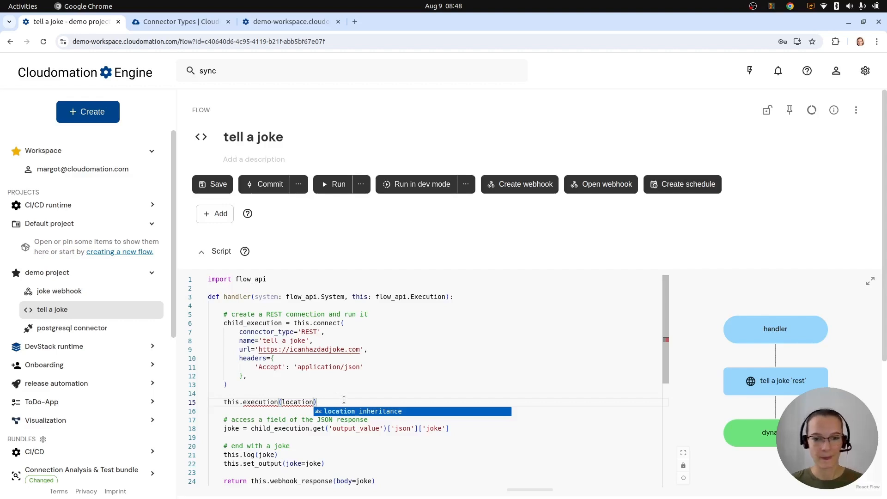
Remove the added "this.execution(location)" line from the script and save the flow.
{"action": "key", "text": "Right"}
{"action": "key", "text": "shift+Up"}
{"action": "key", "text": "shift+Up"}
{"action": "key", "text": "BackSpace"}
{"action": "key", "text": "ctrl+s"}
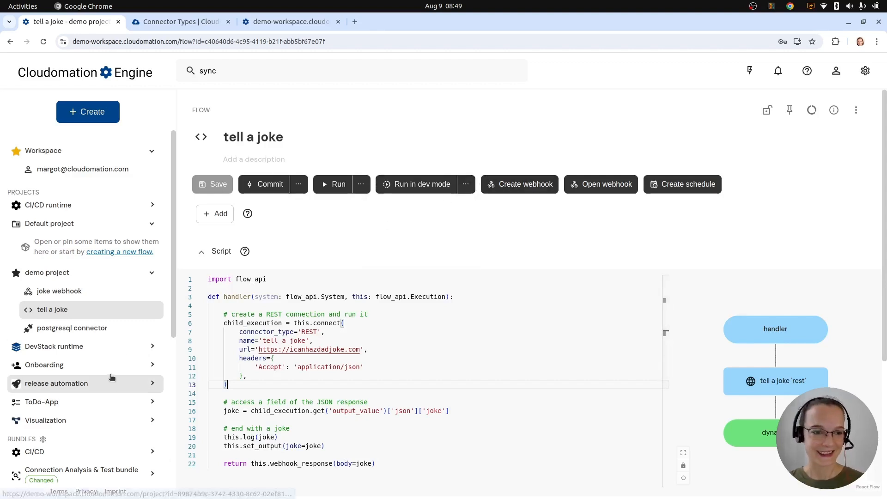
Open the "release automation" project and look over the object types available for creation, including custom objects and object templates.
{"action": "left_click", "coordinate": [70, 391]}
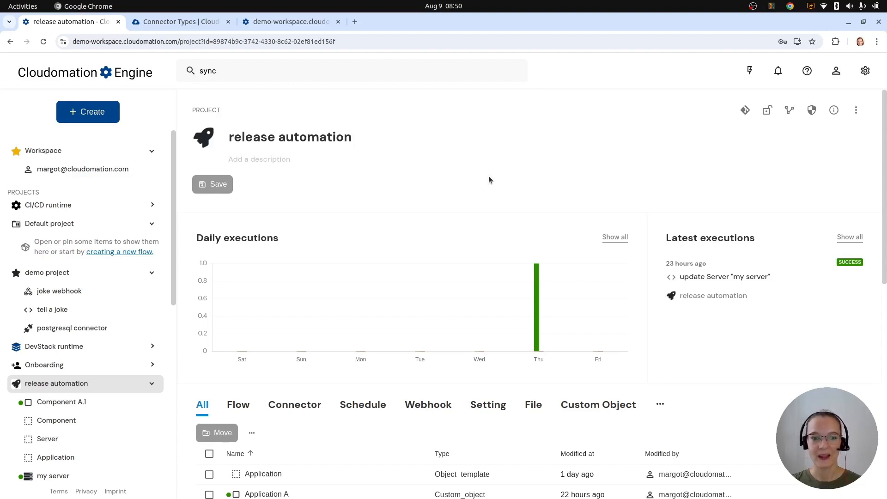
{"action": "left_click", "coordinate": [92, 118]}
{"action": "mouse_move", "coordinate": [84, 202]}
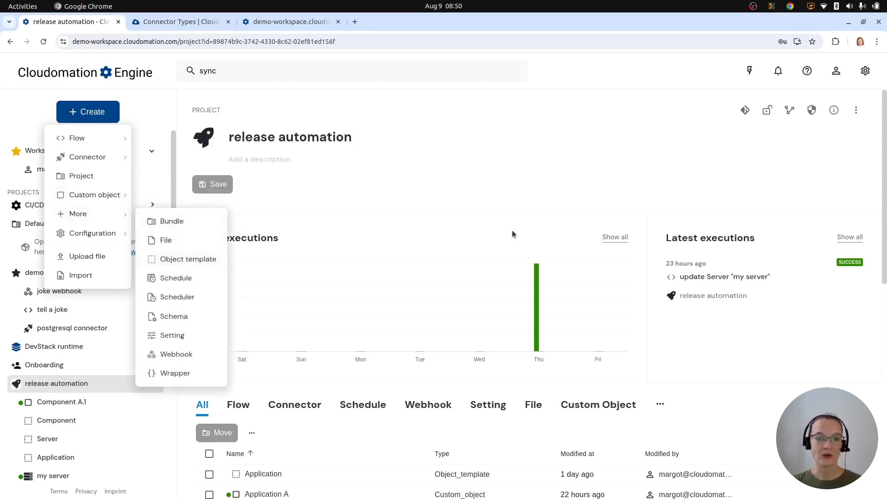
{"action": "left_click", "coordinate": [533, 176]}
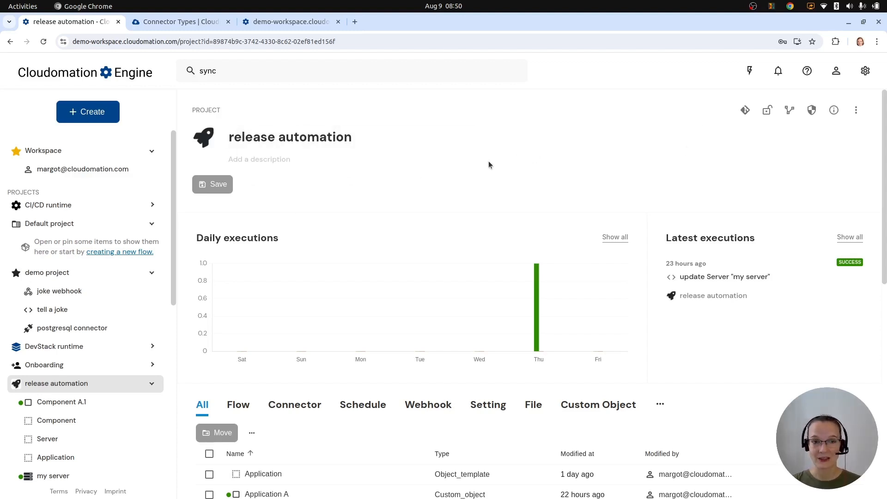
Open the project's canvas of object templates, switch it to the horizontal layout and enlarge it for inspection.
{"action": "left_click", "coordinate": [790, 111]}
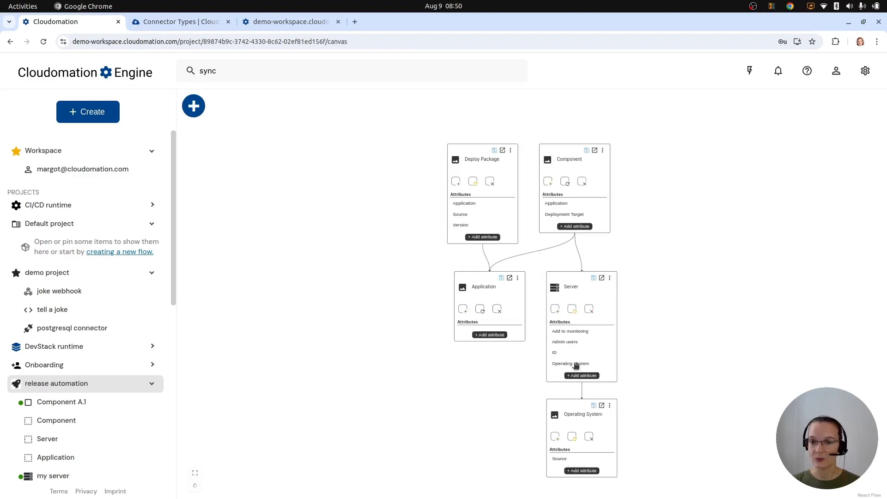
{"action": "left_click", "coordinate": [196, 486]}
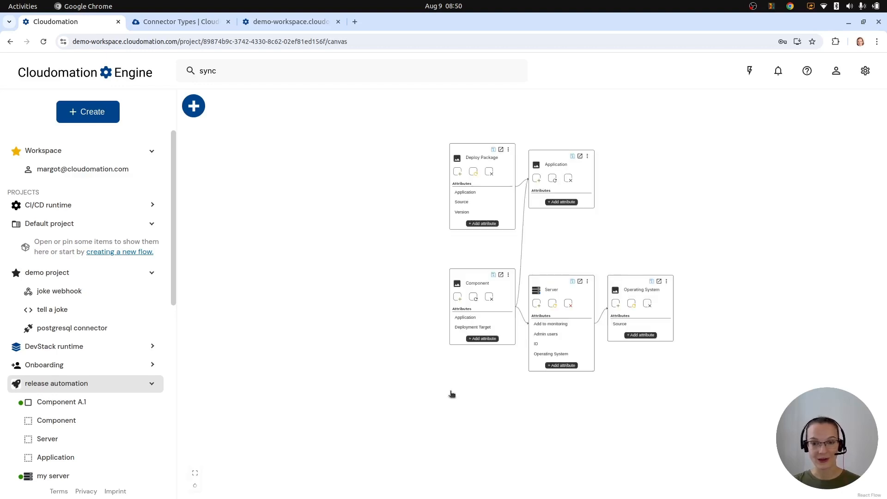
{"action": "left_click_drag", "start_coordinate": [504, 300], "coordinate": [487, 293]}
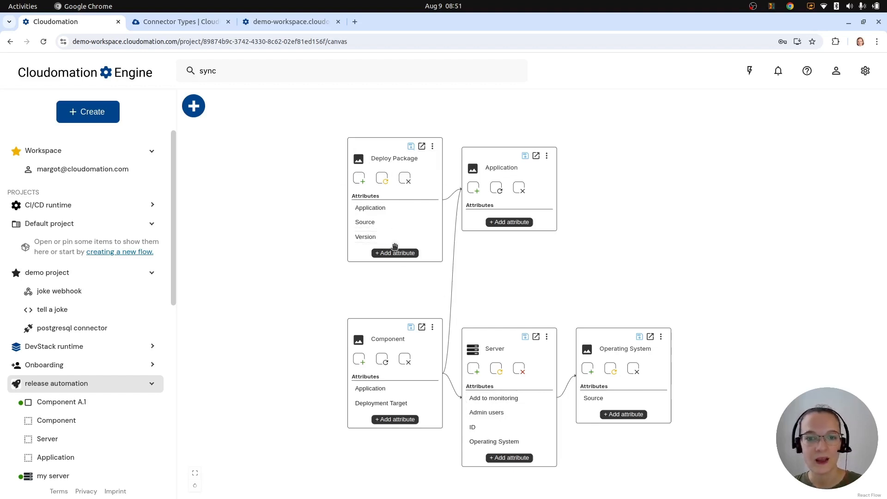
Open the "Deploy Package" object template from the canvas and review its create, update and delete flows and attributes.
{"action": "left_click", "coordinate": [422, 148]}
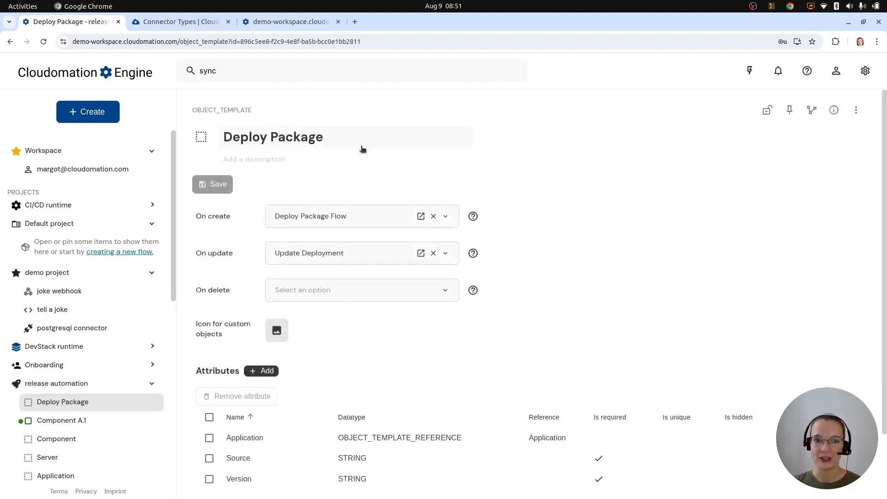
{"action": "scroll", "coordinate": [368, 138], "scroll_direction": "down", "scroll_amount": 3}
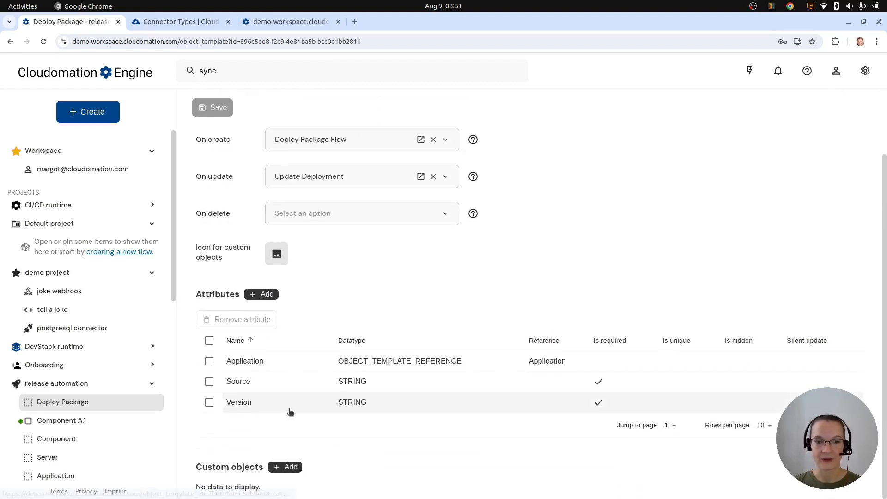
{"action": "scroll", "coordinate": [465, 365], "scroll_direction": "up", "scroll_amount": 3}
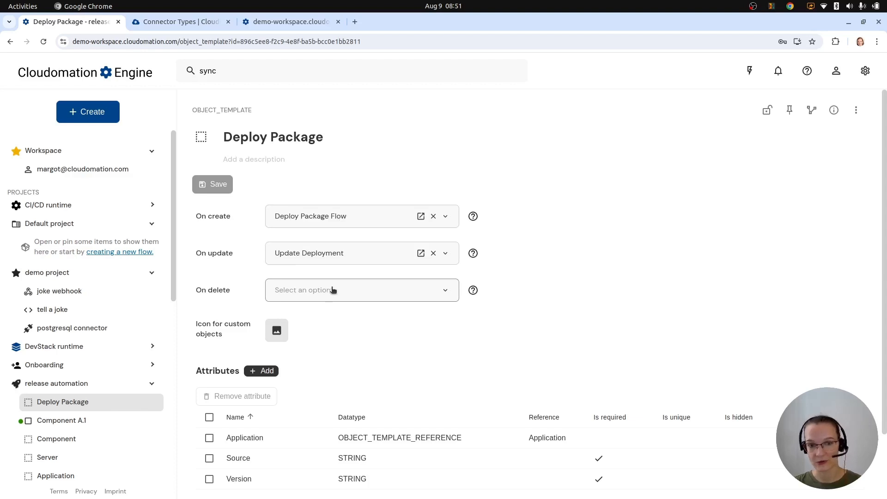
Open the "Server" object template in the release automation project and review its event flows, attributes and custom objects.
{"action": "scroll", "coordinate": [99, 388], "scroll_direction": "down", "scroll_amount": 3}
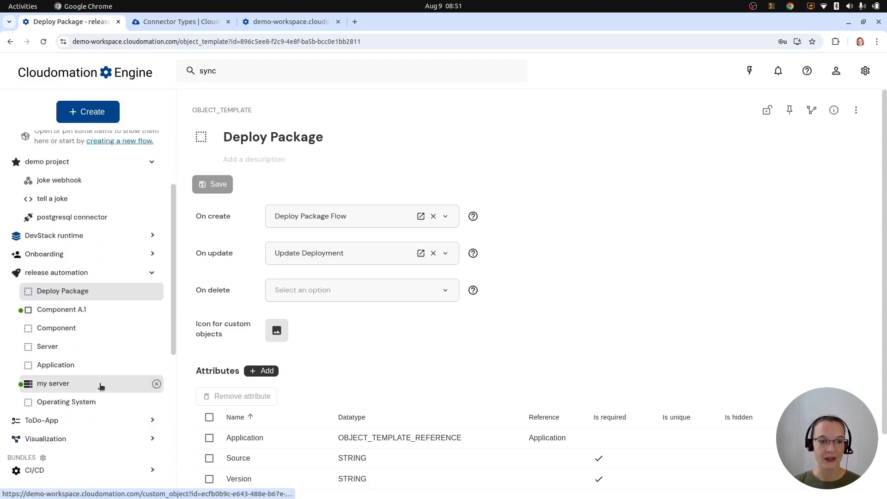
{"action": "left_click", "coordinate": [91, 346]}
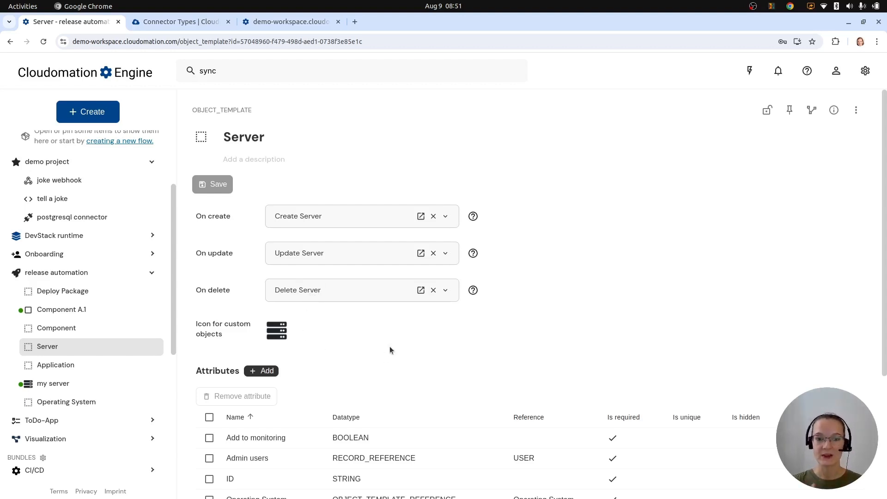
{"action": "scroll", "coordinate": [390, 349], "scroll_direction": "down", "scroll_amount": 4}
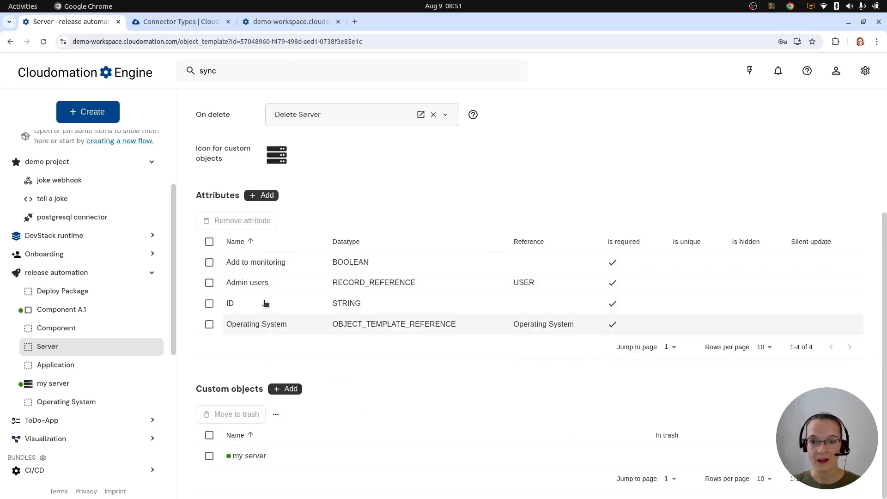
{"action": "scroll", "coordinate": [341, 231], "scroll_direction": "up", "scroll_amount": 4}
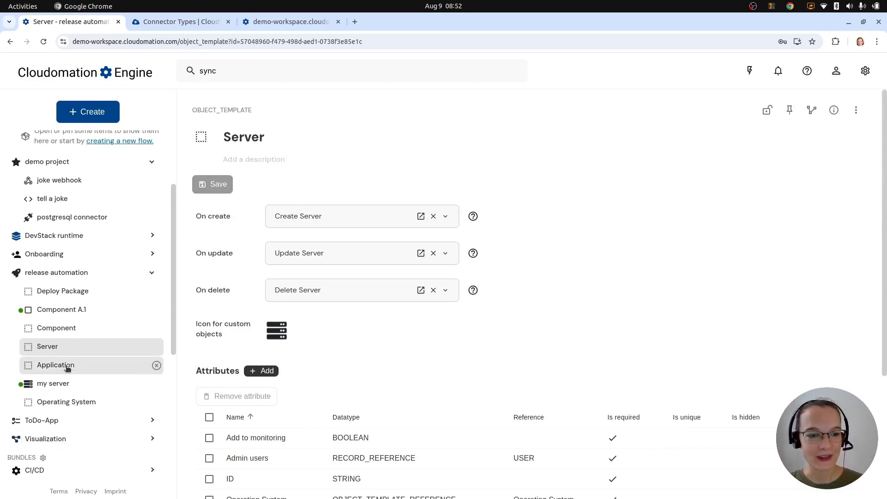
Open the custom object "my server" and examine its form fields and the available operating system options without changing them.
{"action": "left_click", "coordinate": [71, 385]}
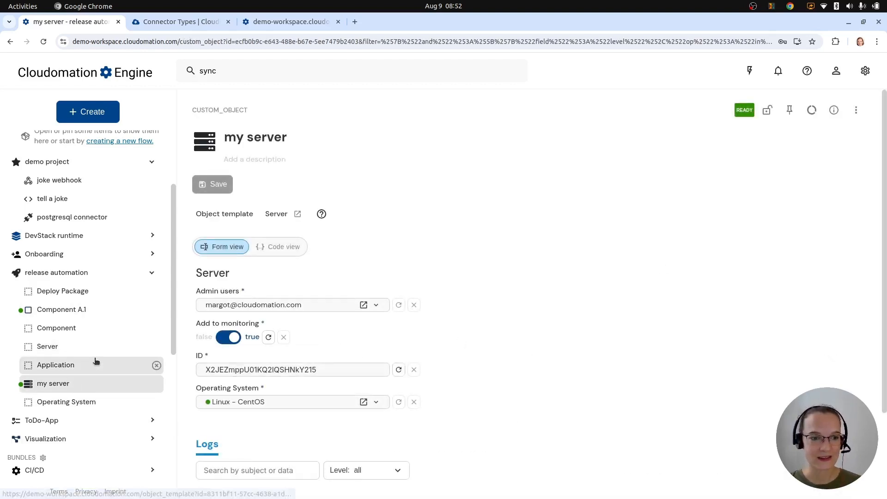
{"action": "scroll", "coordinate": [464, 281], "scroll_direction": "down", "scroll_amount": 3}
{"action": "scroll", "coordinate": [464, 281], "scroll_direction": "up", "scroll_amount": 3}
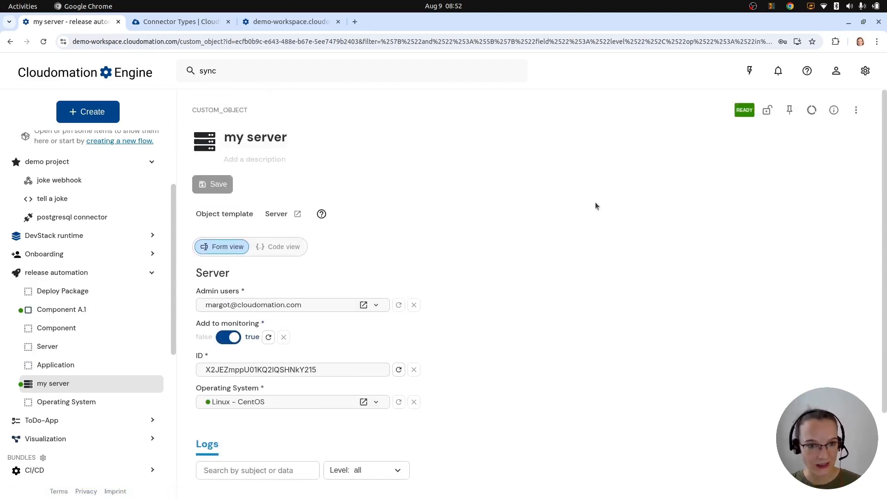
{"action": "scroll", "coordinate": [597, 236], "scroll_direction": "down", "scroll_amount": 3}
{"action": "scroll", "coordinate": [603, 235], "scroll_direction": "up", "scroll_amount": 3}
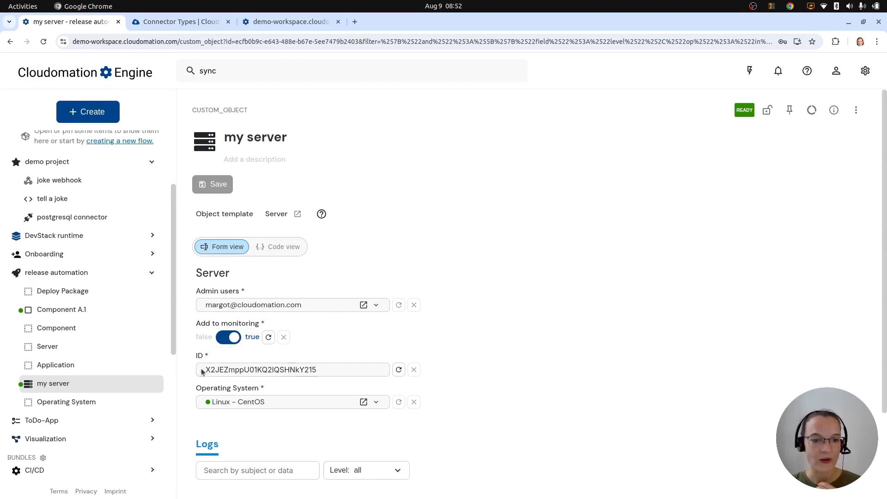
{"action": "left_click", "coordinate": [219, 402]}
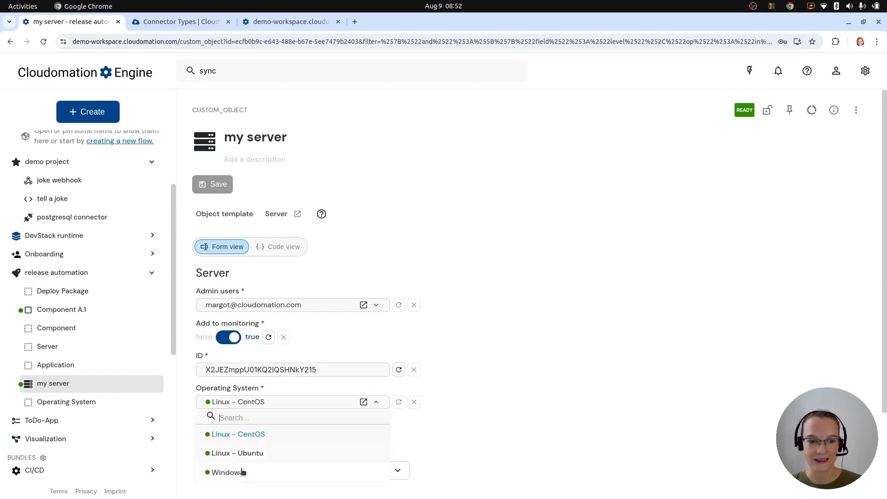
{"action": "left_click", "coordinate": [498, 344]}
Review the log entries of "my server" and the links to their executions.
{"action": "scroll", "coordinate": [495, 344], "scroll_direction": "down", "scroll_amount": 1}
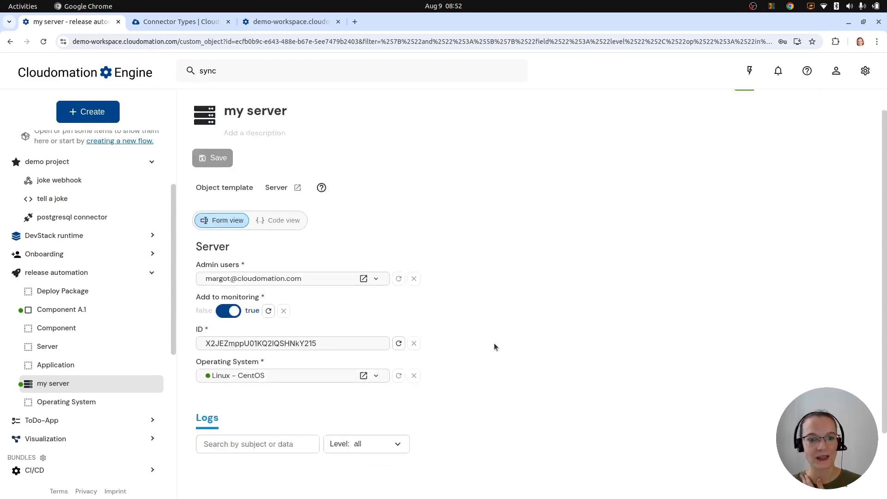
{"action": "scroll", "coordinate": [494, 342], "scroll_direction": "down", "scroll_amount": 2}
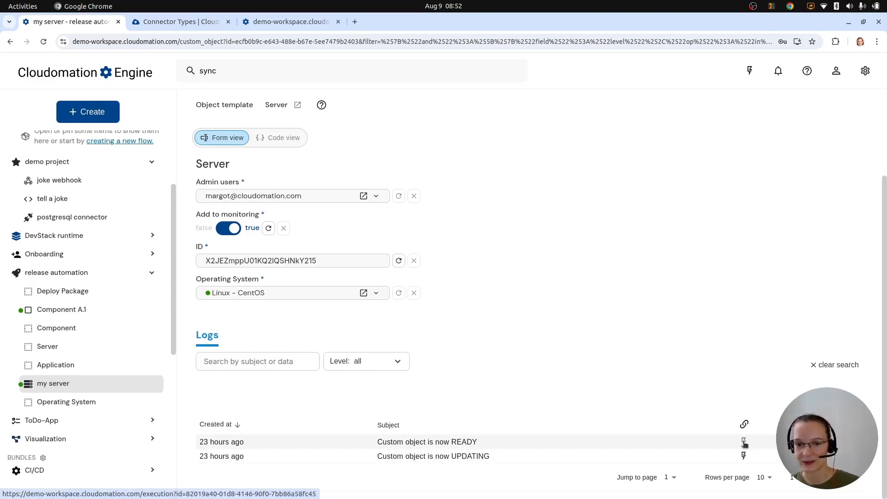
{"action": "scroll", "coordinate": [571, 410], "scroll_direction": "up", "scroll_amount": 3}
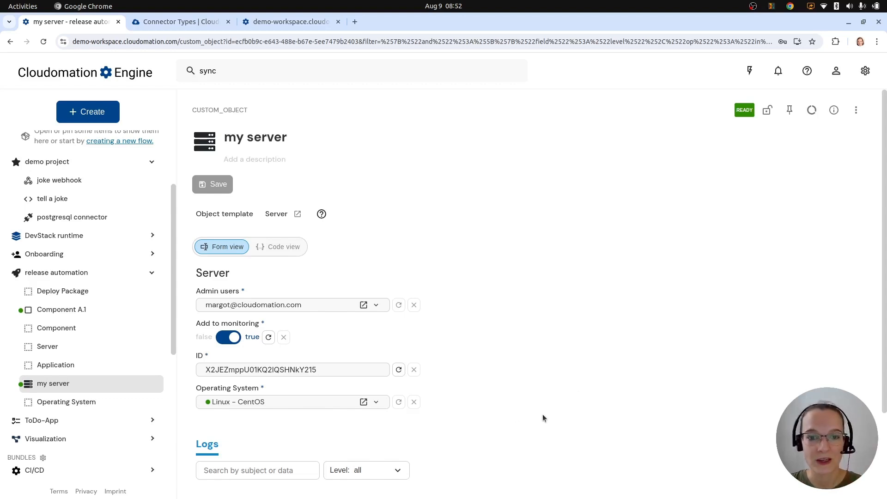
{"action": "scroll", "coordinate": [581, 401], "scroll_direction": "down", "scroll_amount": 3}
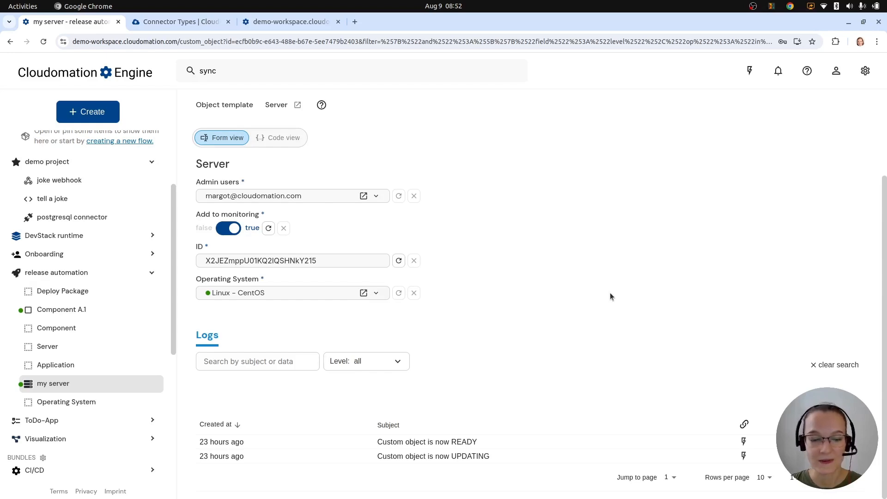
Return to the release automation project, reopen its template canvas and arrange the templates horizontally.
{"action": "left_click", "coordinate": [57, 273]}
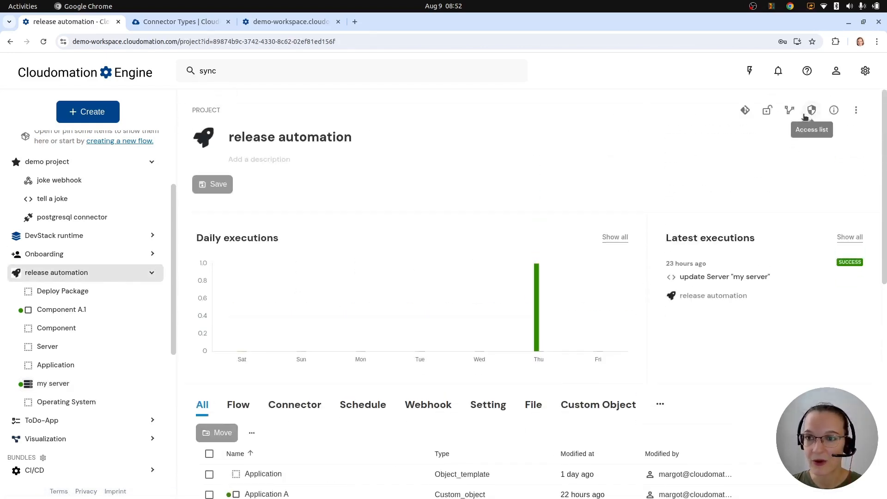
{"action": "left_click", "coordinate": [789, 110]}
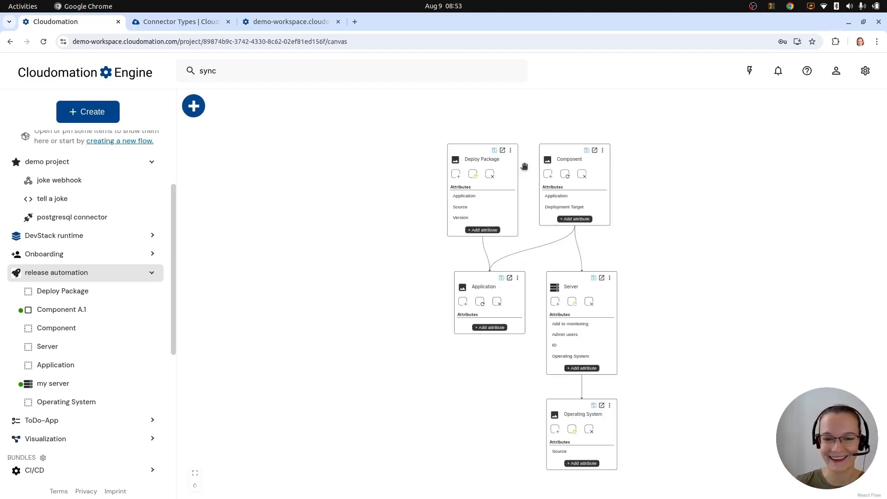
{"action": "left_click", "coordinate": [195, 485]}
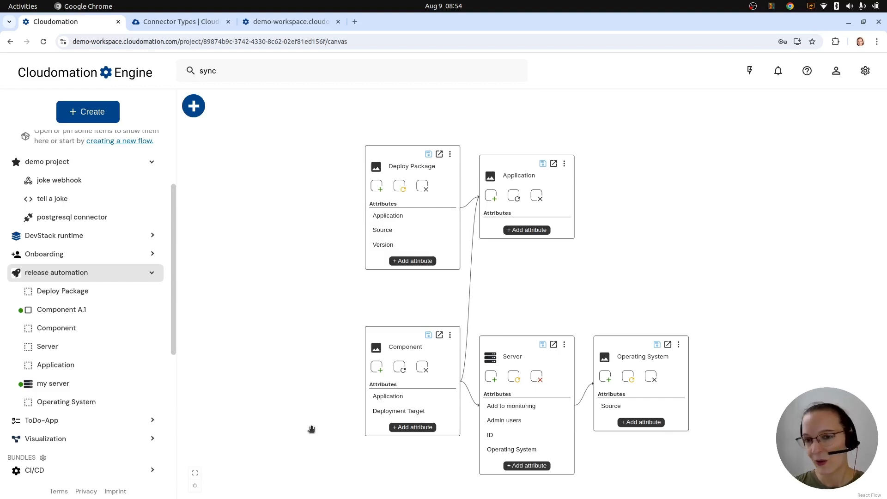
Clear the search term "sync", open the advanced search and view the executions list.
{"action": "left_click", "coordinate": [329, 70]}
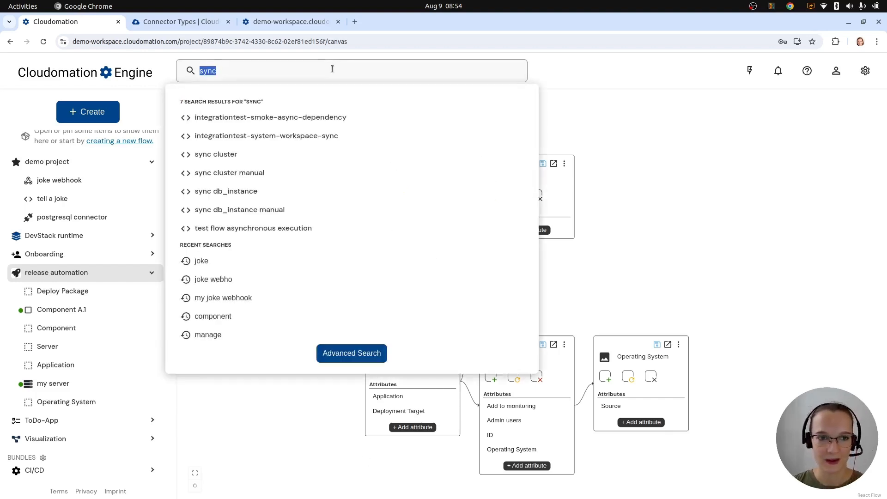
{"action": "key", "text": "BackSpace"}
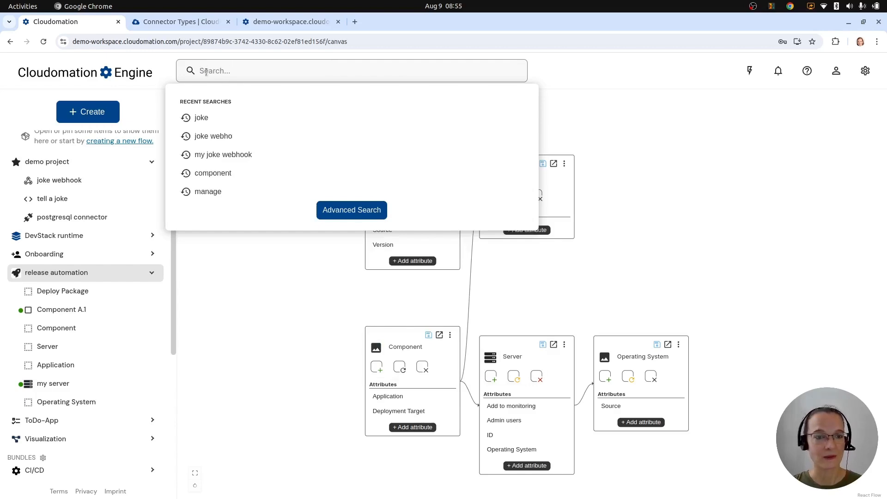
{"action": "left_click", "coordinate": [342, 210]}
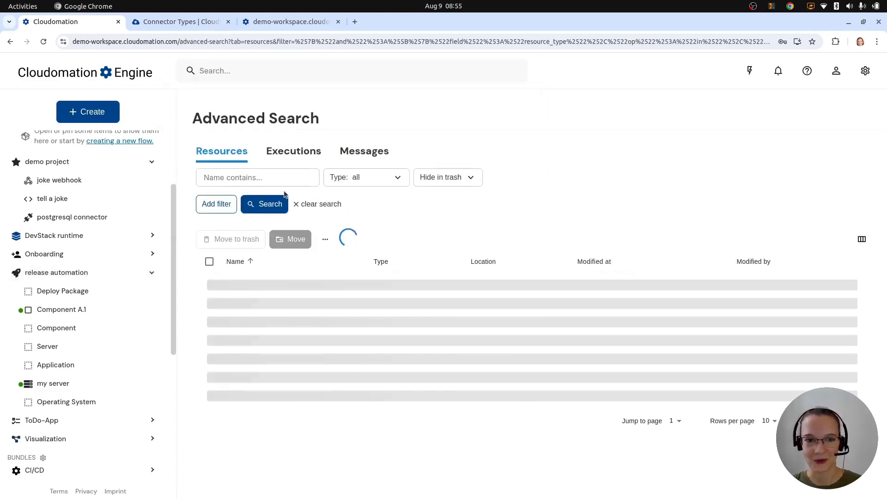
{"action": "left_click", "coordinate": [293, 152]}
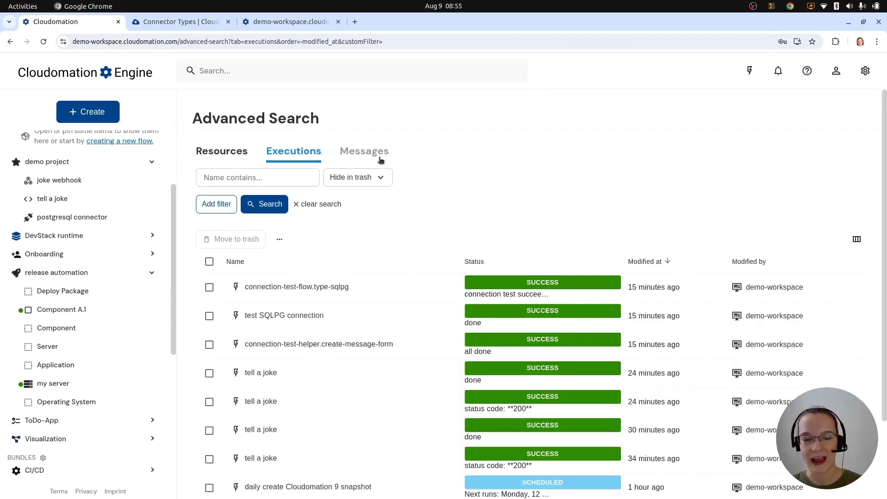
Open the demo project, limit its resource list to flows and open "message flow".
{"action": "scroll", "coordinate": [83, 222], "scroll_direction": "up", "scroll_amount": 3}
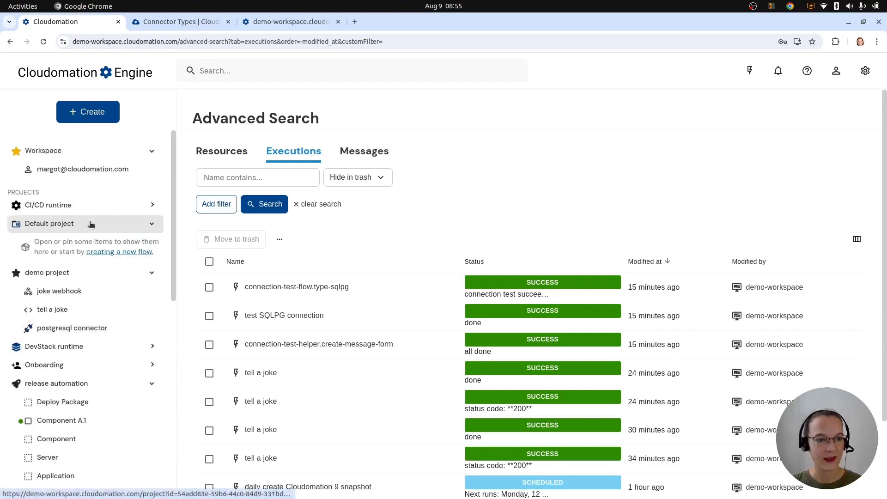
{"action": "left_click", "coordinate": [48, 277]}
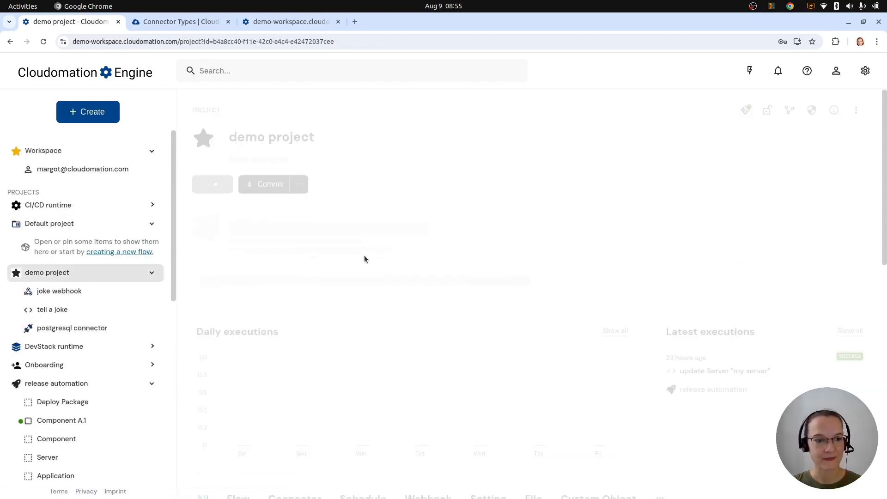
{"action": "scroll", "coordinate": [340, 305], "scroll_direction": "down", "scroll_amount": 8}
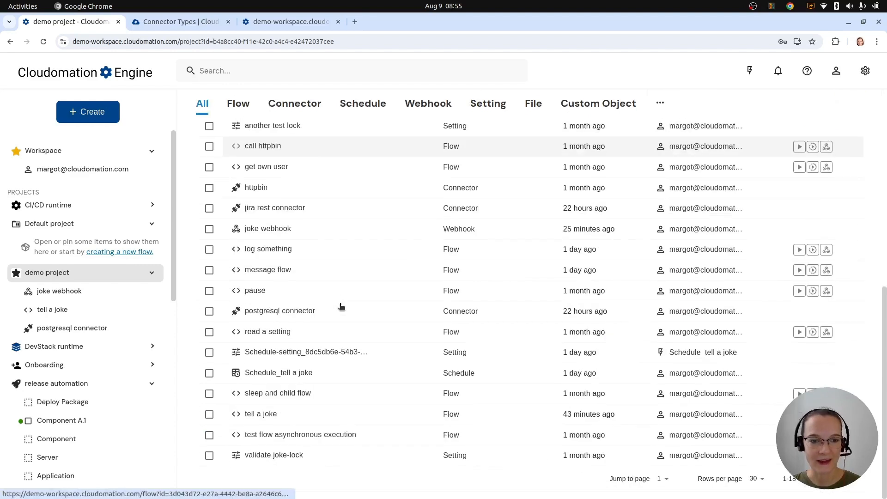
{"action": "left_click", "coordinate": [237, 103]}
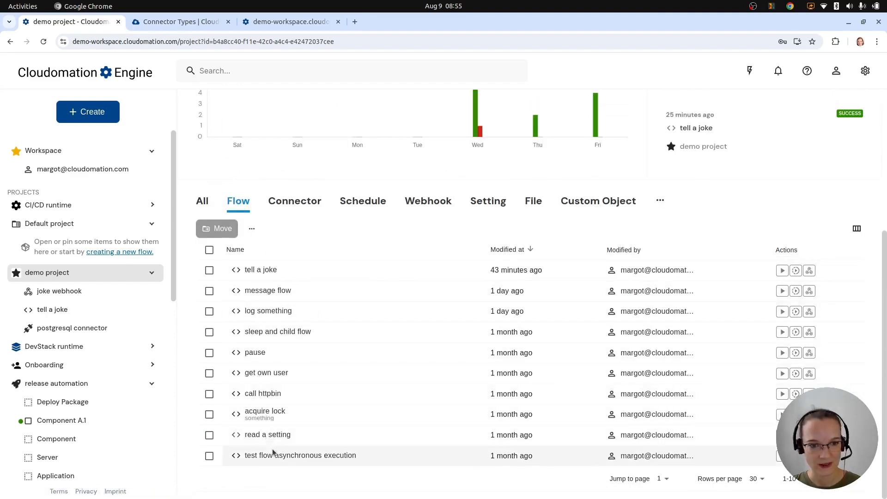
{"action": "left_click", "coordinate": [279, 291]}
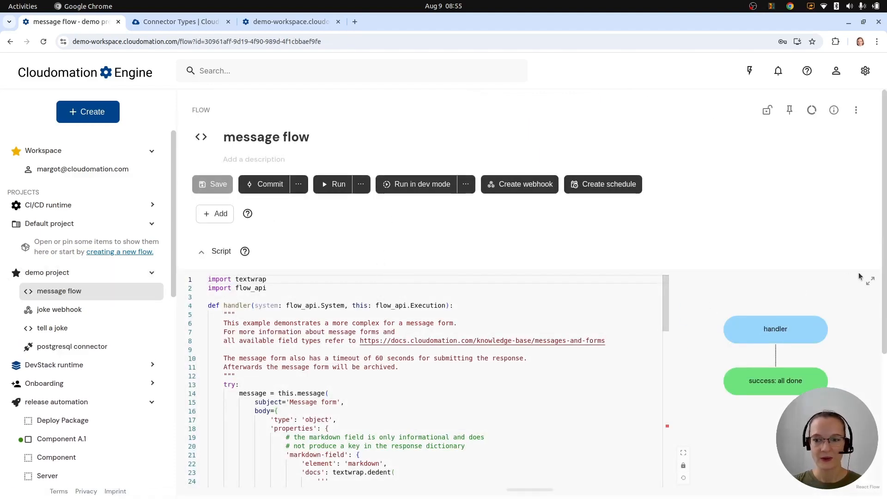
Review the script of "message flow" in the enlarged editor, restore the normal view and run the flow.
{"action": "left_click", "coordinate": [872, 283]}
{"action": "scroll", "coordinate": [253, 275], "scroll_direction": "down", "scroll_amount": 4}
{"action": "scroll", "coordinate": [259, 279], "scroll_direction": "up", "scroll_amount": 1}
{"action": "scroll", "coordinate": [258, 278], "scroll_direction": "up", "scroll_amount": 5}
{"action": "left_click", "coordinate": [871, 78]}
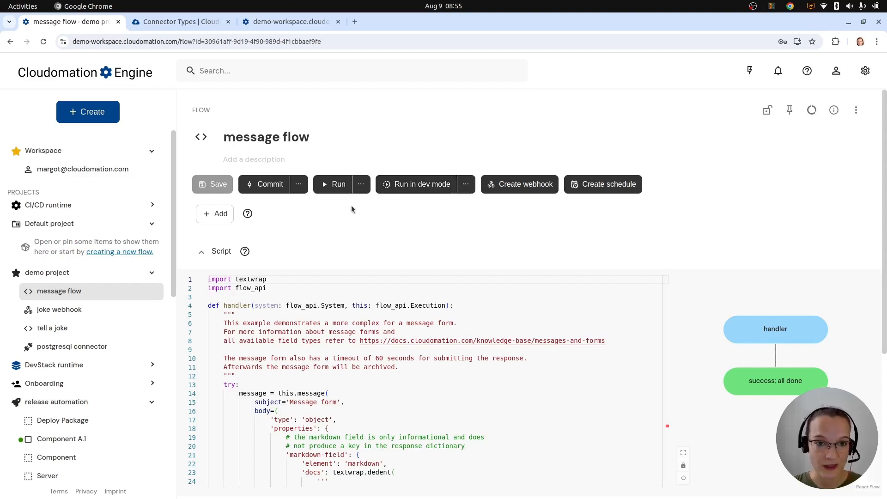
{"action": "left_click", "coordinate": [337, 184]}
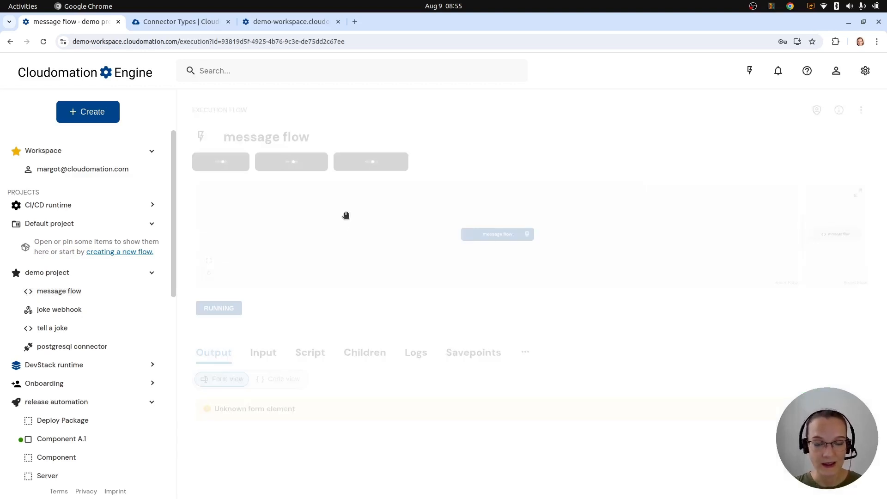
Read the waiting message form of "message flow", open its linked Messages and Forms documentation and return to the workspace.
{"action": "scroll", "coordinate": [509, 364], "scroll_direction": "down", "scroll_amount": 2}
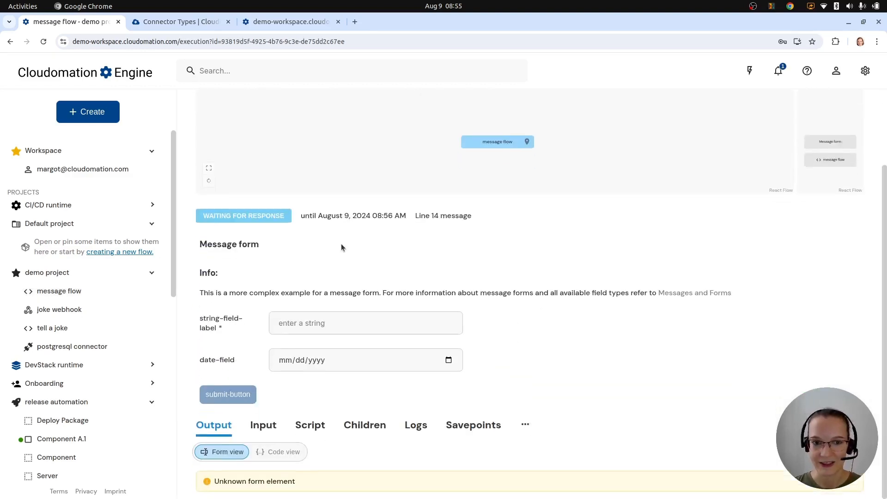
{"action": "left_click_drag", "start_coordinate": [207, 244], "coordinate": [277, 311]}
{"action": "left_click", "coordinate": [277, 311]}
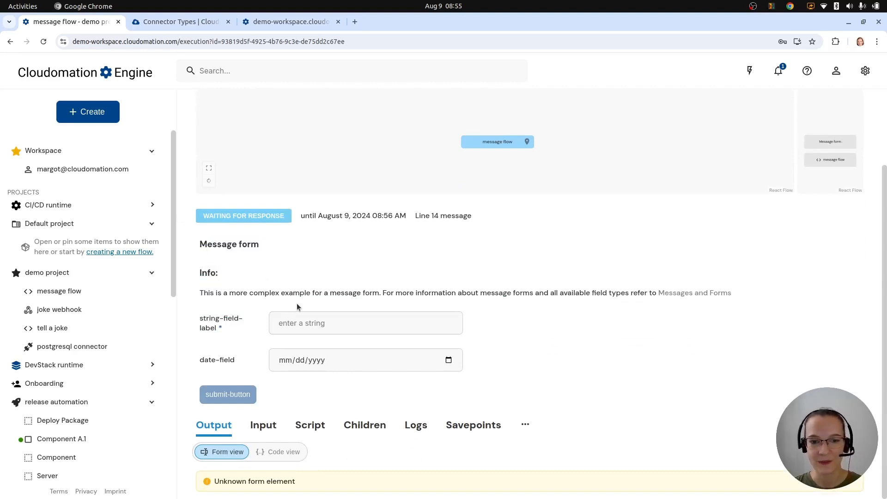
{"action": "left_click_drag", "start_coordinate": [211, 292], "coordinate": [701, 296]}
{"action": "left_click", "coordinate": [709, 308]}
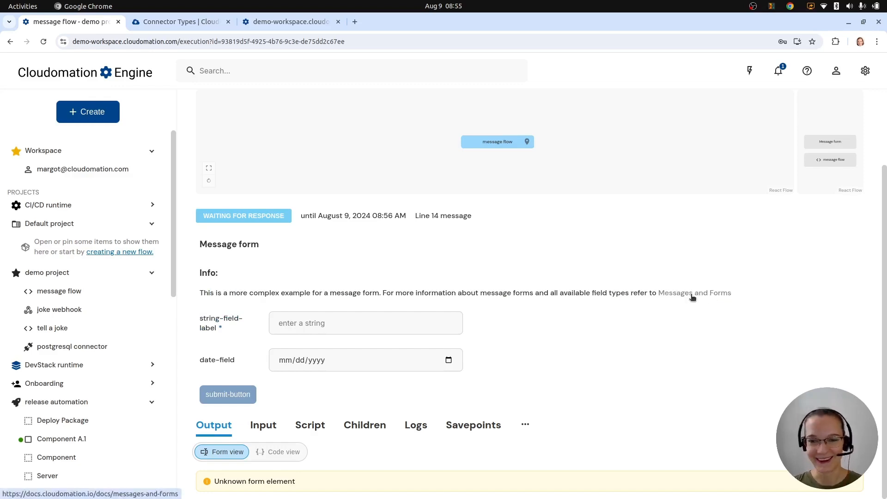
{"action": "left_click", "coordinate": [692, 295]}
{"action": "left_click", "coordinate": [86, 23]}
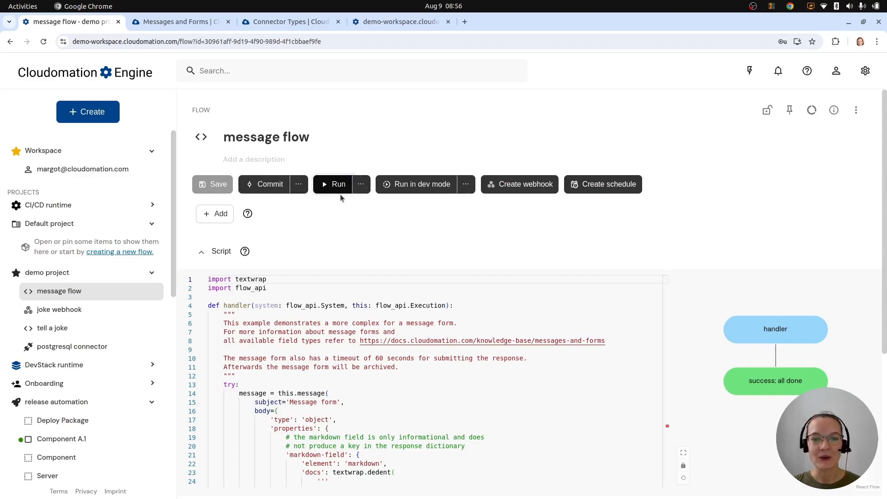
Run "message flow" again and leave the form's required string field empty to check its validation.
{"action": "left_click", "coordinate": [340, 191]}
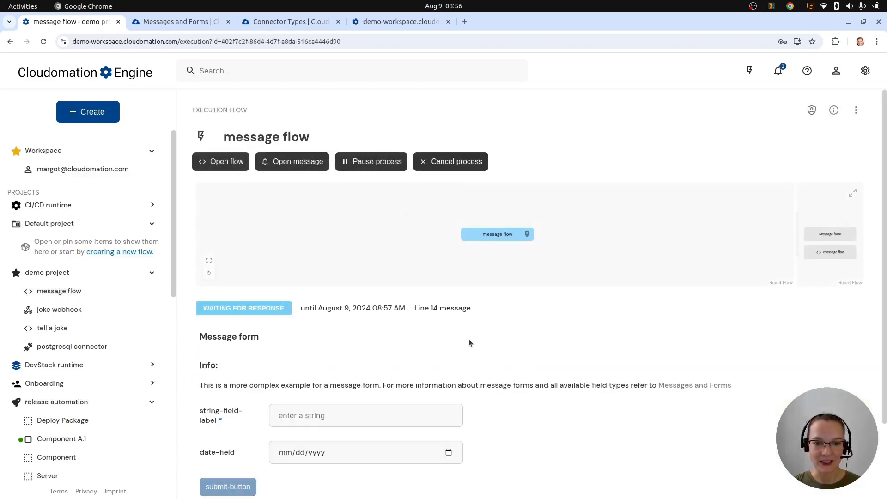
{"action": "scroll", "coordinate": [470, 344], "scroll_direction": "down", "scroll_amount": 2}
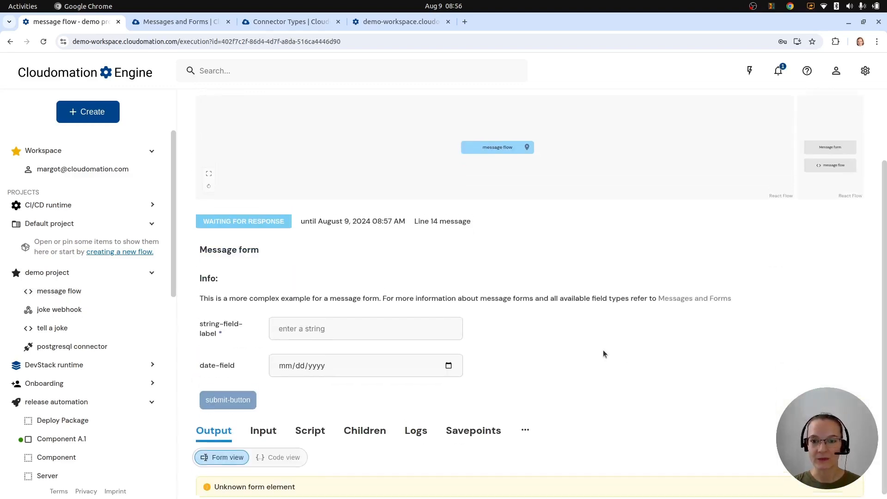
{"action": "scroll", "coordinate": [603, 351], "scroll_direction": "up", "scroll_amount": 1}
{"action": "left_click", "coordinate": [319, 383]}
{"action": "left_click", "coordinate": [611, 361]}
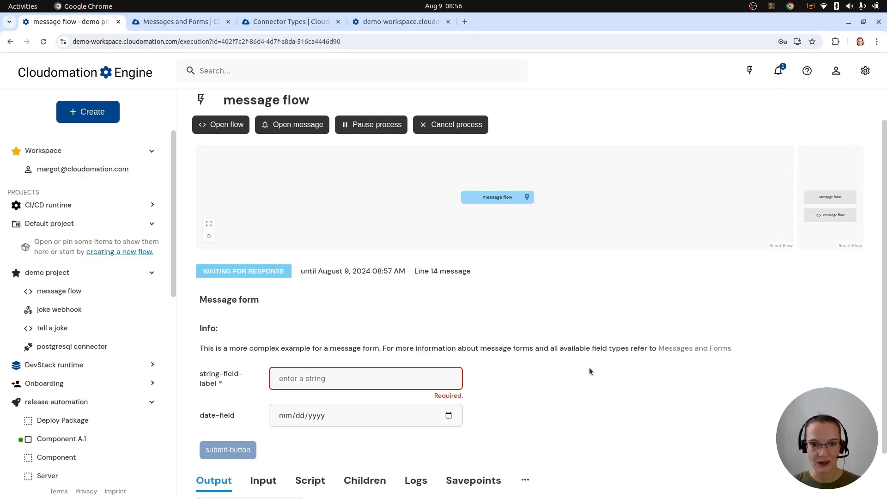
Open the unsubmitted "Message form" from the latest message notifications.
{"action": "left_click", "coordinate": [344, 376]}
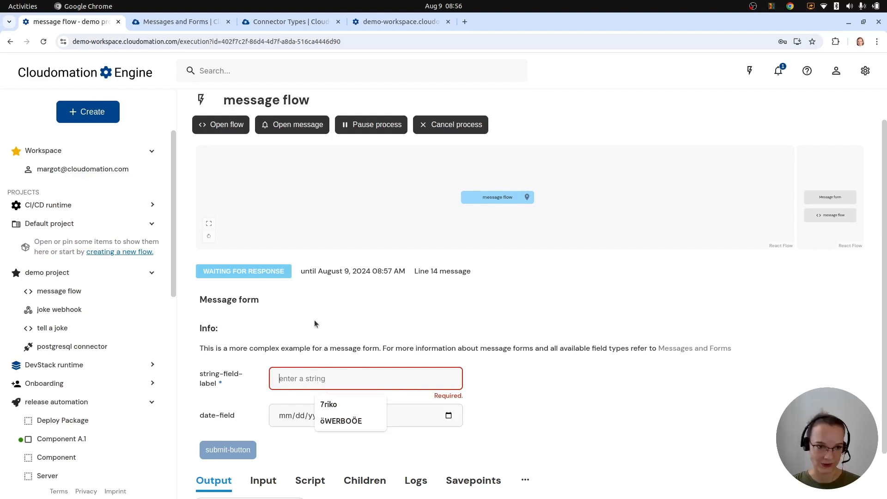
{"action": "left_click", "coordinate": [779, 71]}
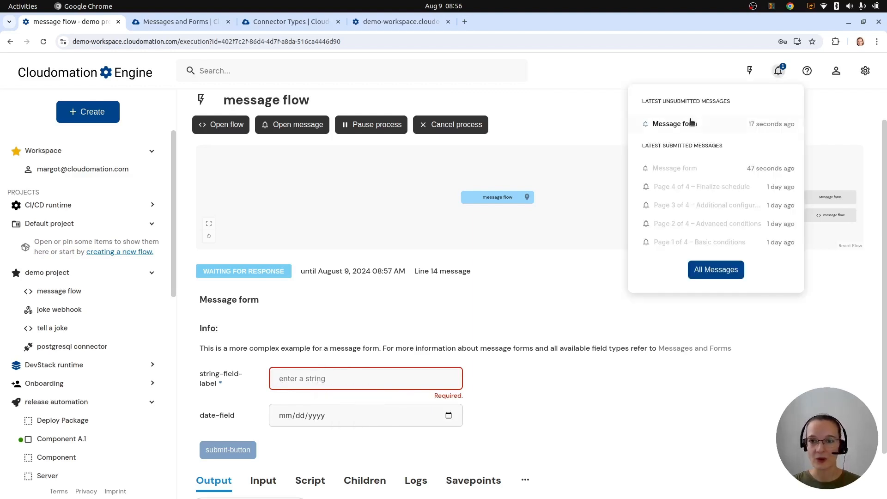
{"action": "left_click", "coordinate": [692, 123]}
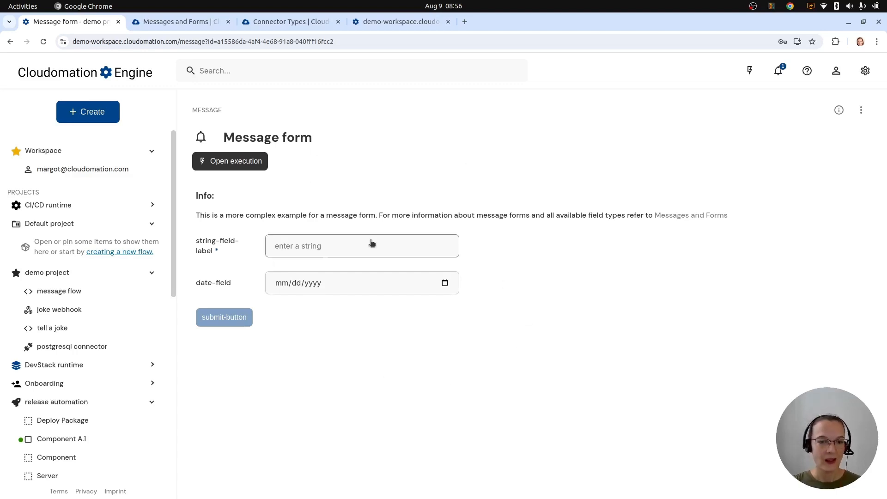
Open the "tell a joke" flow in the demo project, review its script and start creating a schedule for it.
{"action": "left_click", "coordinate": [148, 327]}
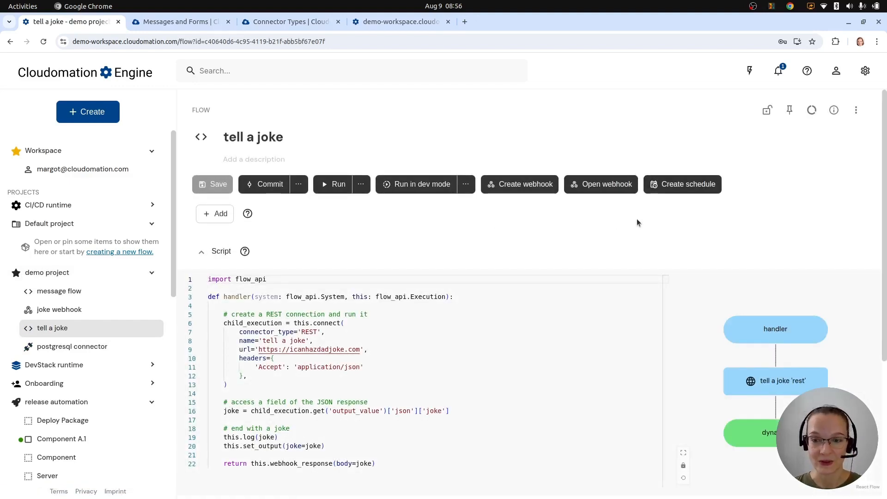
{"action": "scroll", "coordinate": [636, 222], "scroll_direction": "down", "scroll_amount": 2}
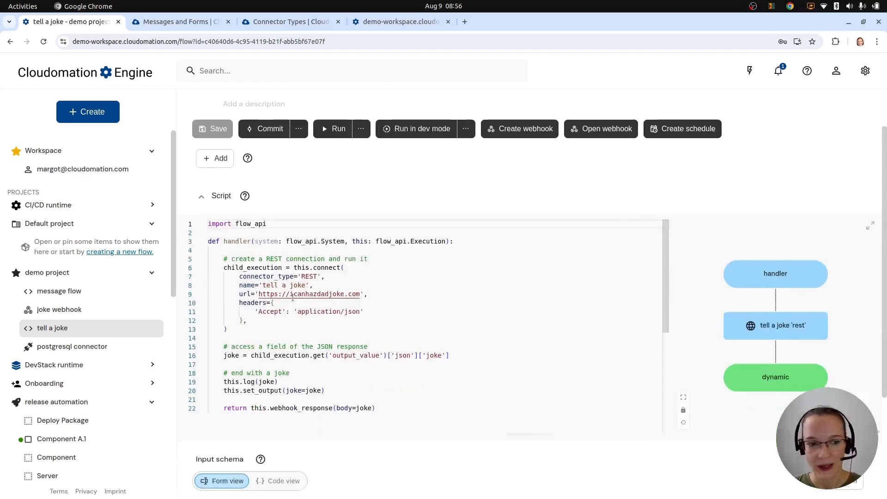
{"action": "scroll", "coordinate": [700, 213], "scroll_direction": "up", "scroll_amount": 2}
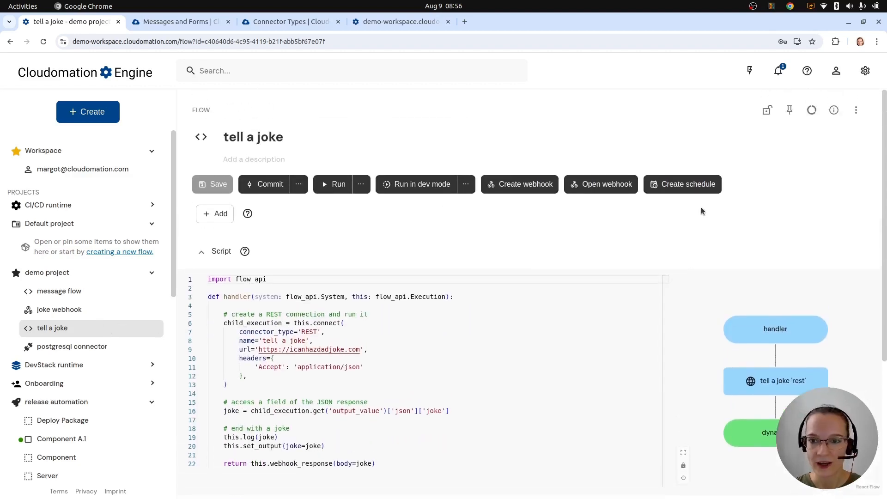
{"action": "left_click", "coordinate": [693, 187]}
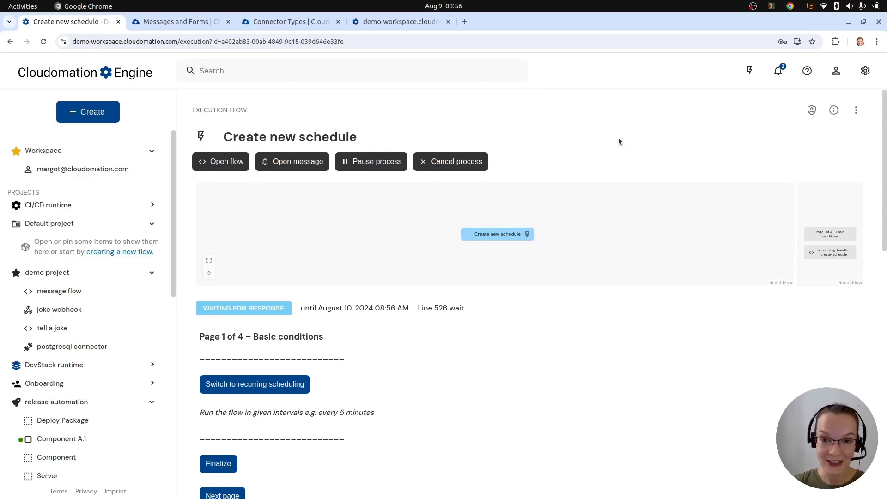
Examine the basic conditions page of the new schedule, including the schedule name, setting name, times and days of week.
{"action": "scroll", "coordinate": [566, 311], "scroll_direction": "down", "scroll_amount": 5}
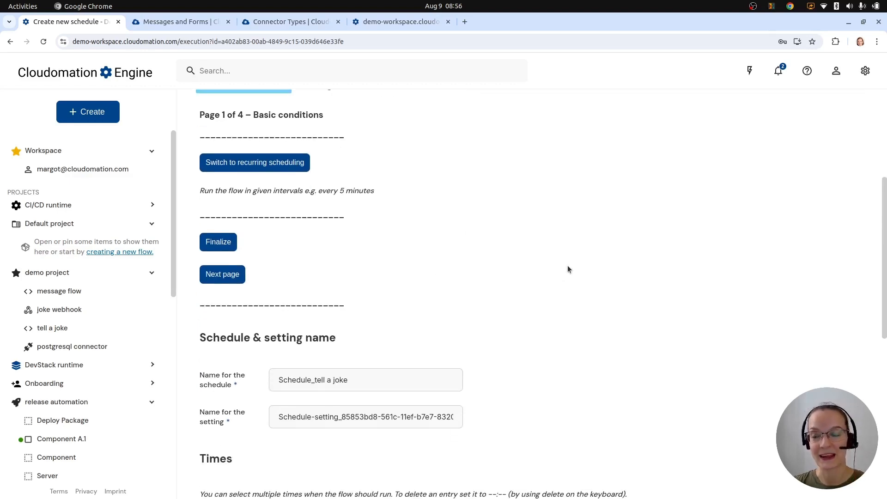
{"action": "scroll", "coordinate": [567, 269], "scroll_direction": "down", "scroll_amount": 1}
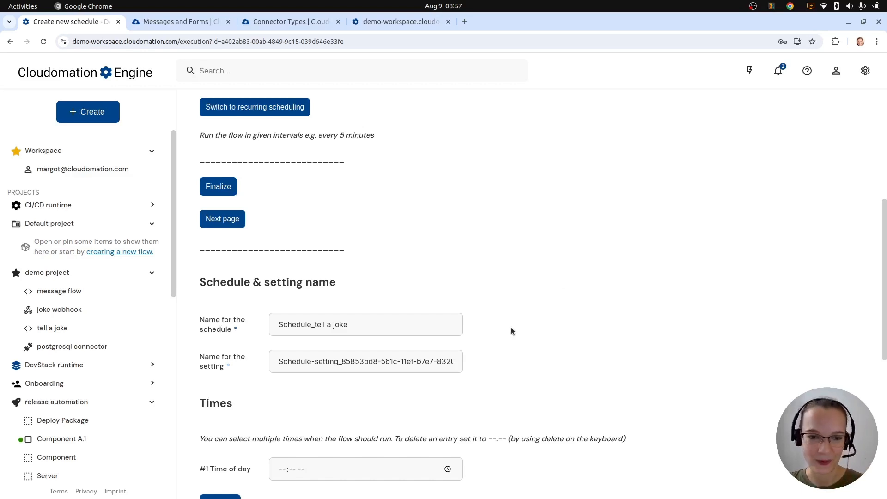
{"action": "scroll", "coordinate": [511, 331], "scroll_direction": "down", "scroll_amount": 3}
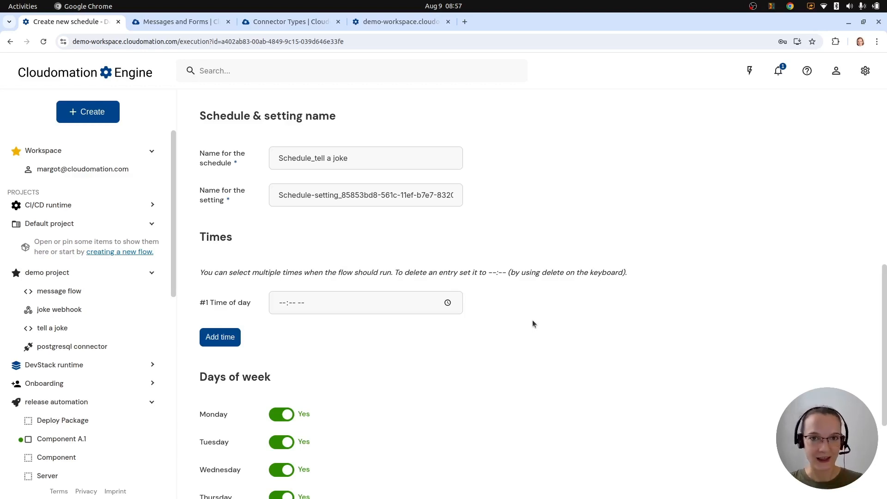
{"action": "left_click", "coordinate": [333, 160]}
{"action": "left_click", "coordinate": [605, 160]}
{"action": "left_click_drag", "start_coordinate": [312, 160], "coordinate": [377, 158]}
{"action": "left_click", "coordinate": [378, 157]}
{"action": "key", "text": "ctrl+shift+Left"}
{"action": "left_click", "coordinate": [316, 160]}
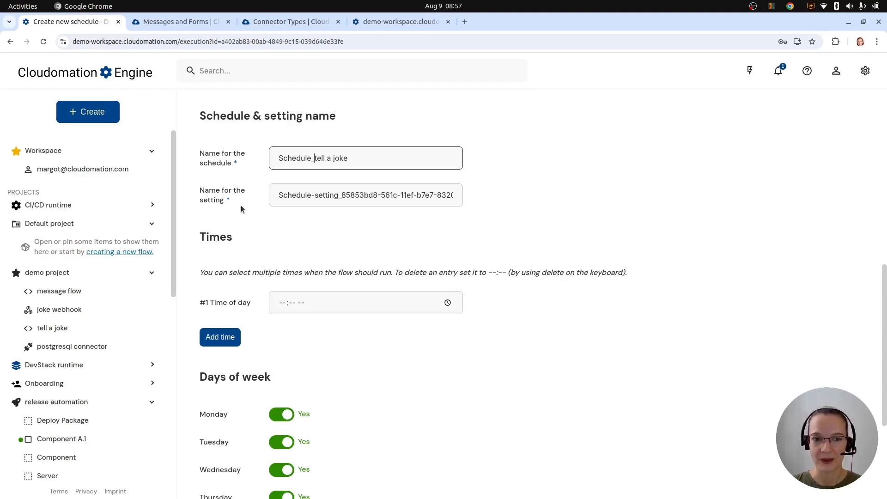
{"action": "left_click", "coordinate": [212, 204]}
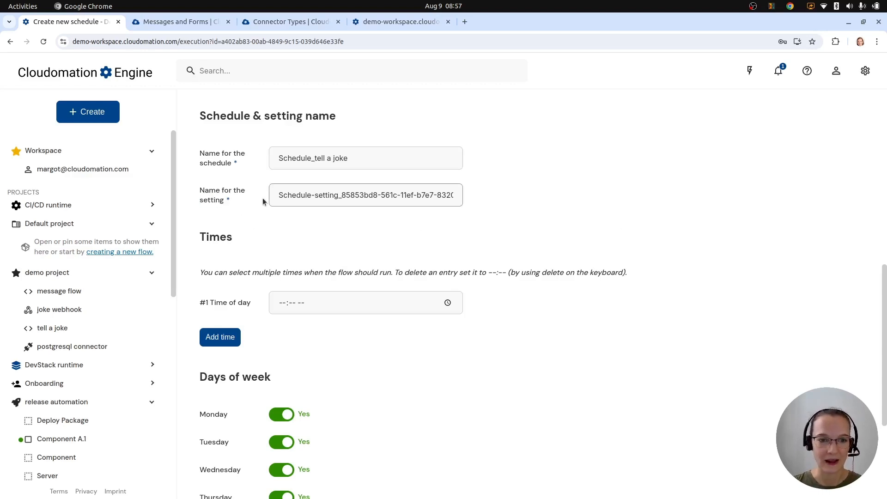
Set the schedule's first time of day to 08:02 AM.
{"action": "scroll", "coordinate": [392, 268], "scroll_direction": "down", "scroll_amount": 3}
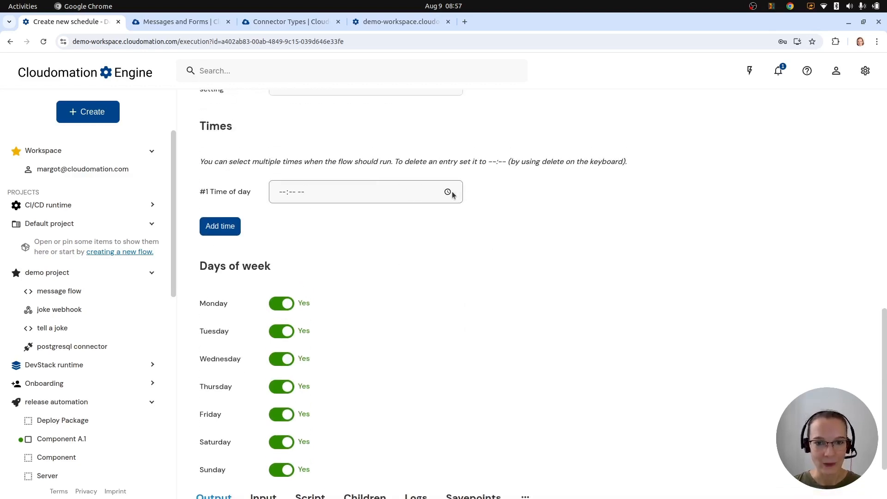
{"action": "left_click", "coordinate": [447, 193]}
{"action": "left_click", "coordinate": [332, 217]}
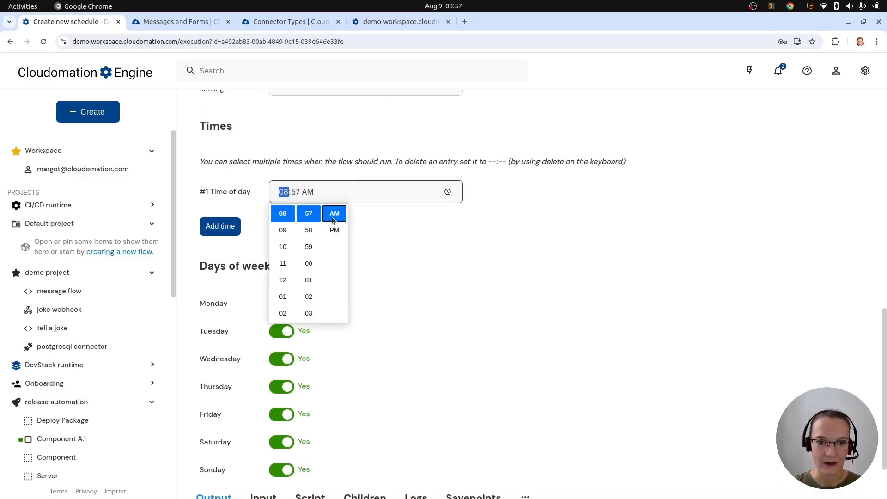
{"action": "left_click", "coordinate": [310, 280]}
{"action": "left_click", "coordinate": [305, 300]}
{"action": "left_click", "coordinate": [434, 250]}
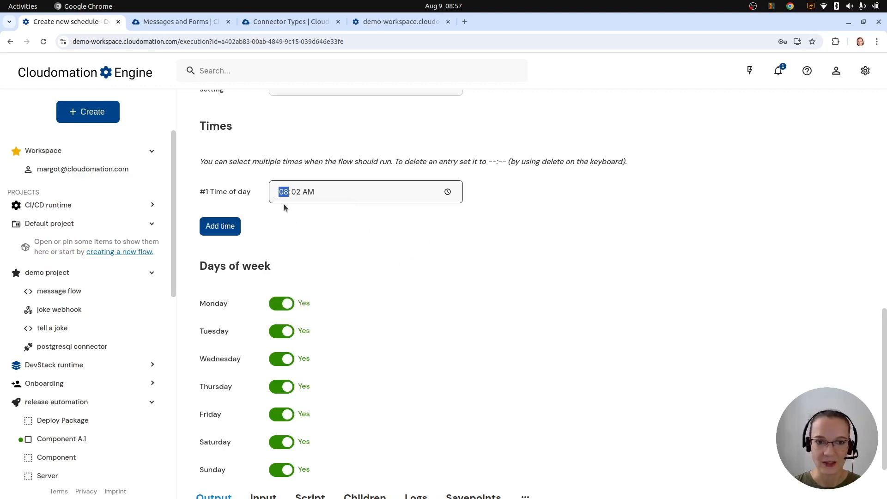
{"action": "left_click", "coordinate": [364, 225]}
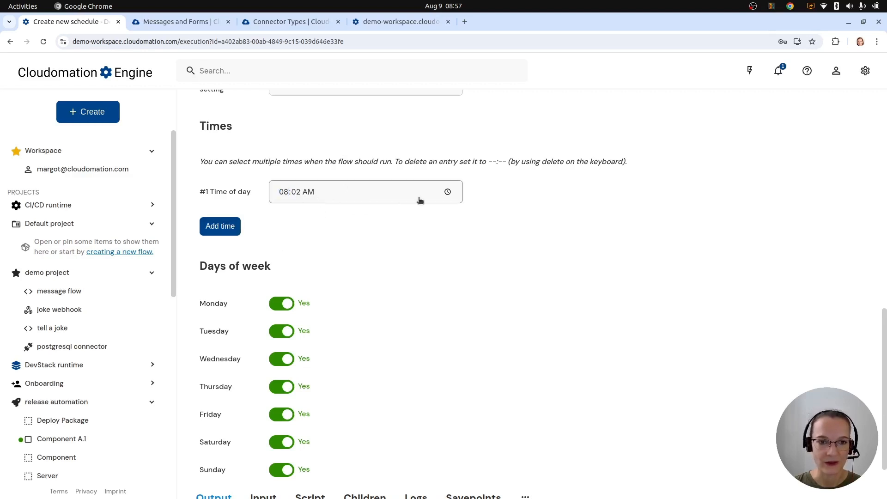
Review the days of week and advance the schedule form from basic conditions to the advanced conditions page.
{"action": "scroll", "coordinate": [419, 199], "scroll_direction": "down", "scroll_amount": 2}
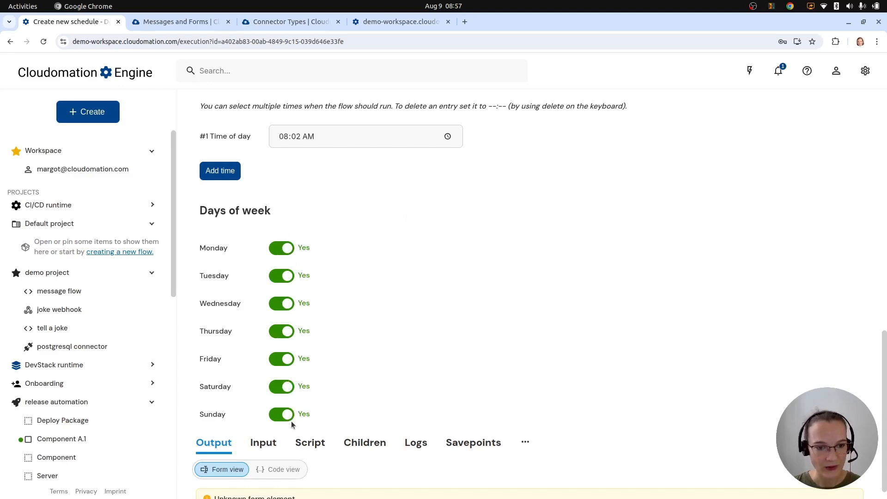
{"action": "scroll", "coordinate": [350, 240], "scroll_direction": "up", "scroll_amount": 10}
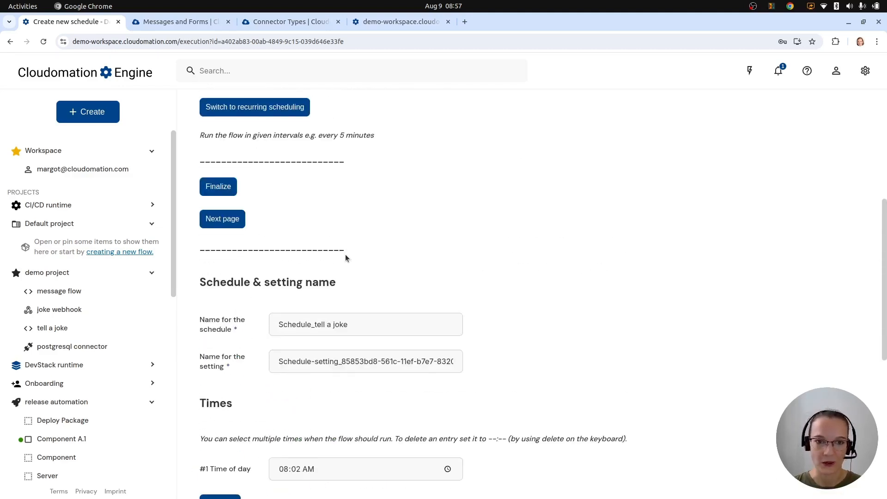
{"action": "left_click", "coordinate": [221, 330]}
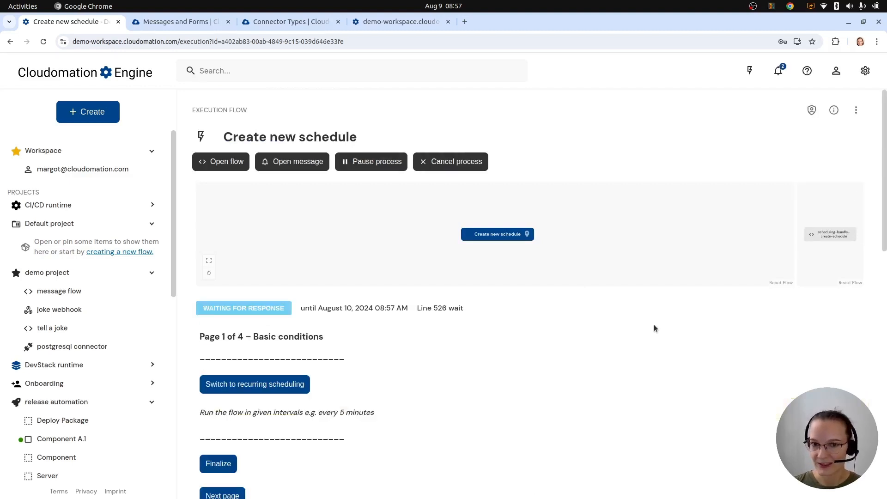
{"action": "scroll", "coordinate": [530, 436], "scroll_direction": "down", "scroll_amount": 3}
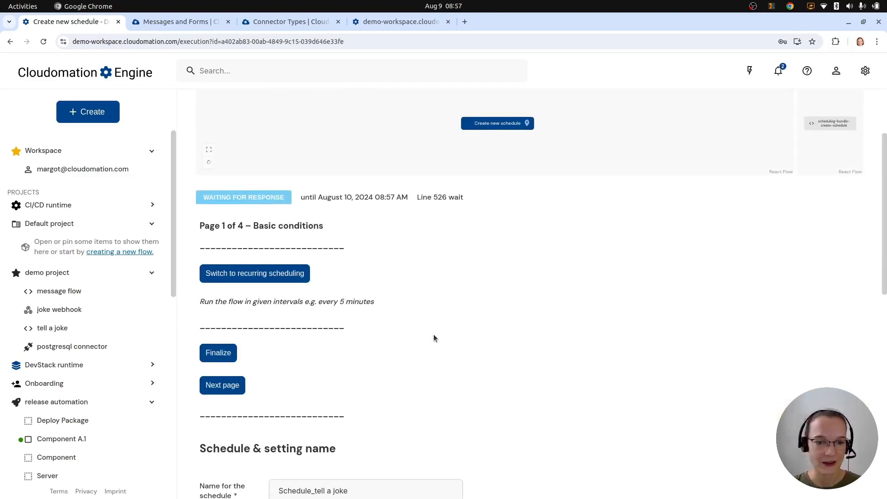
{"action": "scroll", "coordinate": [431, 331], "scroll_direction": "down", "scroll_amount": 4}
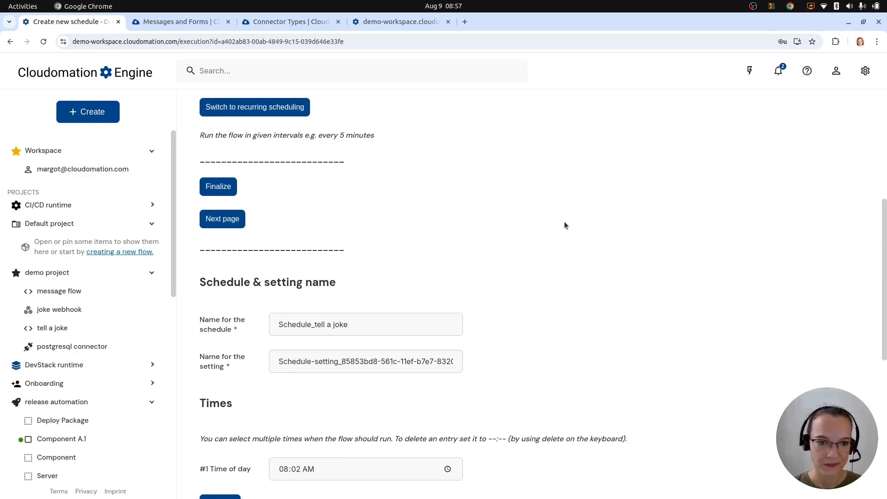
{"action": "scroll", "coordinate": [564, 222], "scroll_direction": "down", "scroll_amount": 6}
{"action": "scroll", "coordinate": [559, 234], "scroll_direction": "up", "scroll_amount": 8}
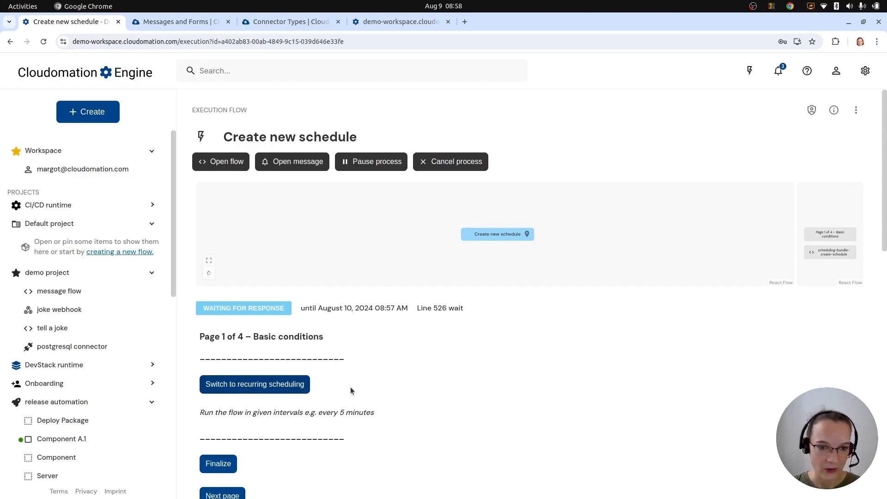
{"action": "scroll", "coordinate": [342, 381], "scroll_direction": "down", "scroll_amount": 3}
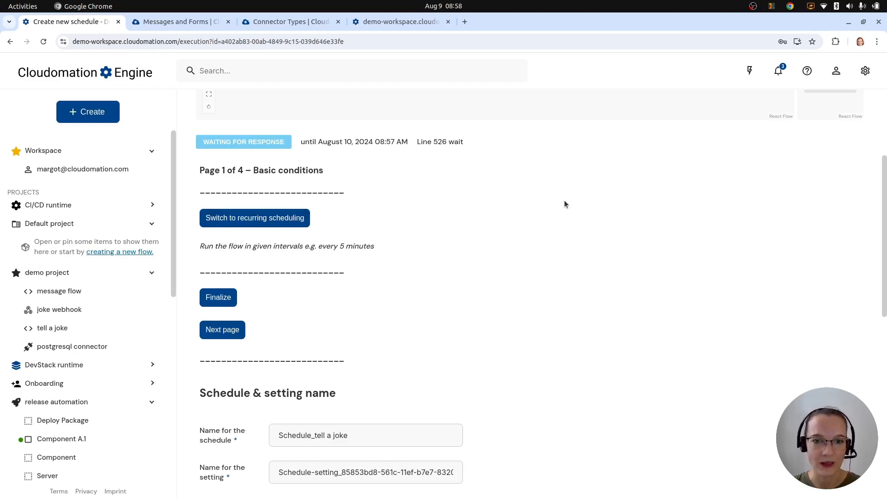
{"action": "scroll", "coordinate": [565, 199], "scroll_direction": "down", "scroll_amount": 6}
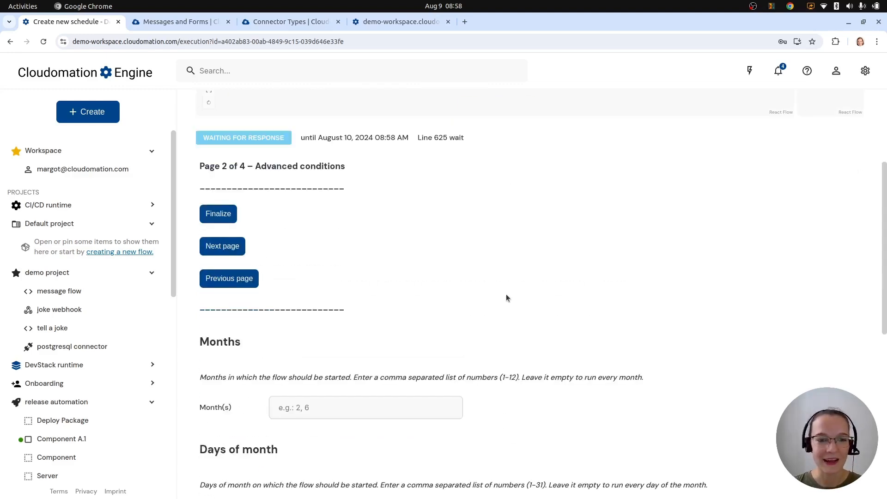
Set the months in which the flow should start to 8.
{"action": "scroll", "coordinate": [506, 298], "scroll_direction": "down", "scroll_amount": 3}
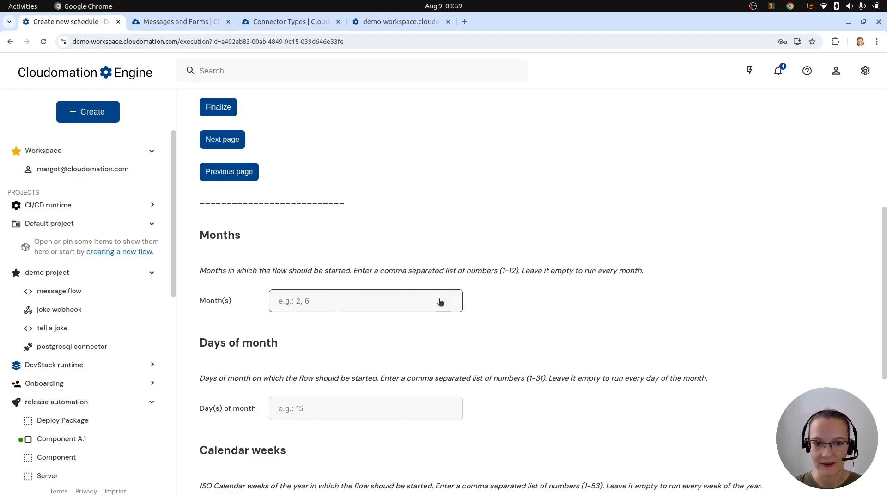
{"action": "left_click", "coordinate": [611, 269]}
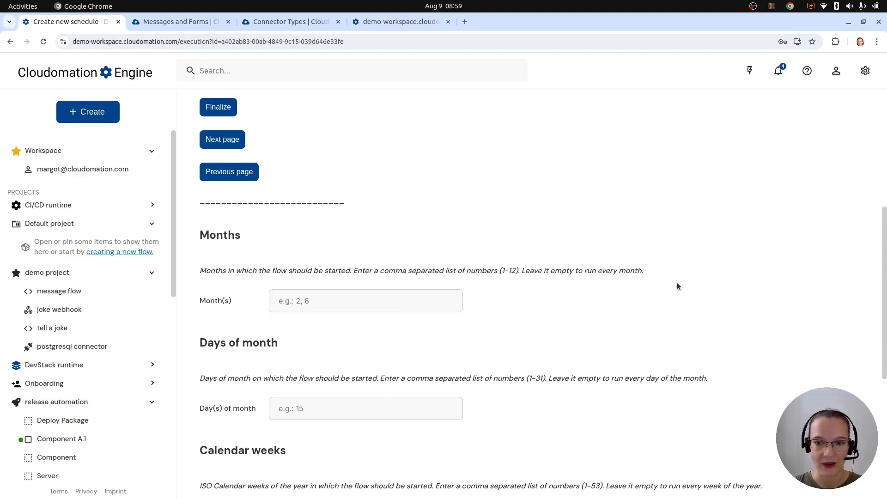
{"action": "left_click", "coordinate": [329, 309]}
{"action": "type", "text": "8"}
{"action": "left_click", "coordinate": [510, 313]}
Review the remaining advanced conditions for days of month, calendar weeks, include dates and exclude dates.
{"action": "scroll", "coordinate": [511, 306], "scroll_direction": "down", "scroll_amount": 3}
{"action": "left_click", "coordinate": [360, 308]}
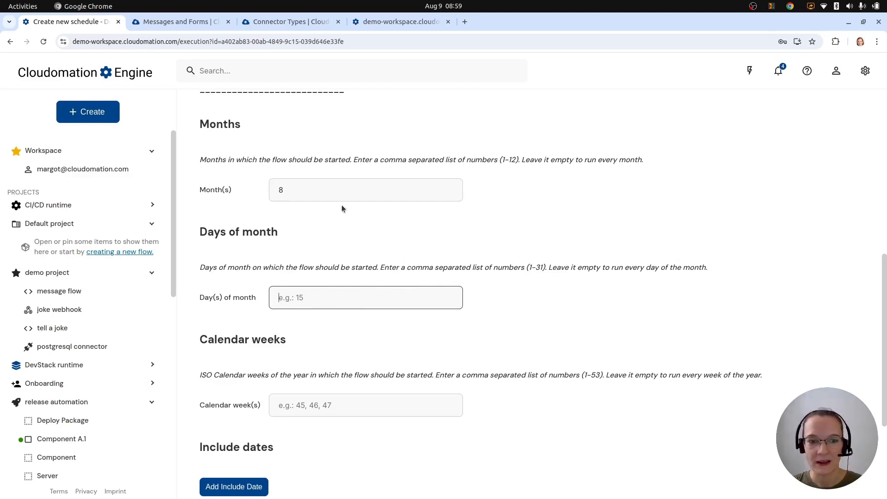
{"action": "scroll", "coordinate": [367, 271], "scroll_direction": "down", "scroll_amount": 4}
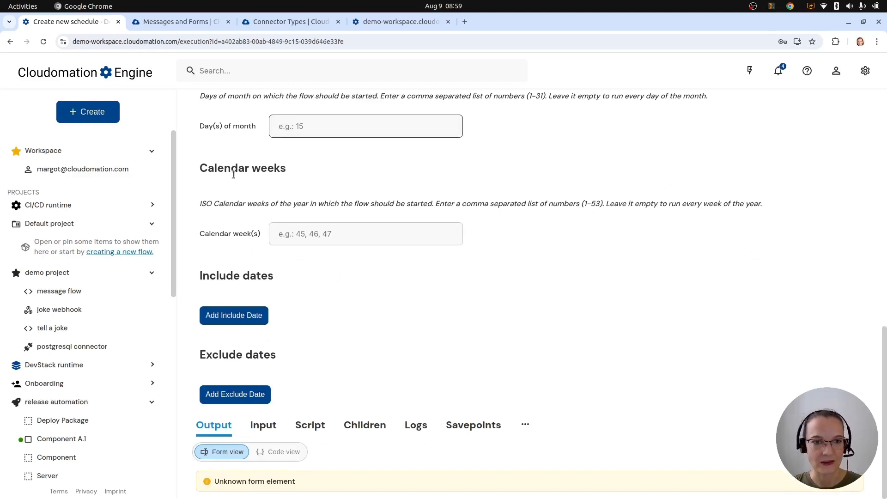
Examine the calendar weeks, include dates and exclude dates options, and return to the days of month field.
{"action": "left_click", "coordinate": [301, 236]}
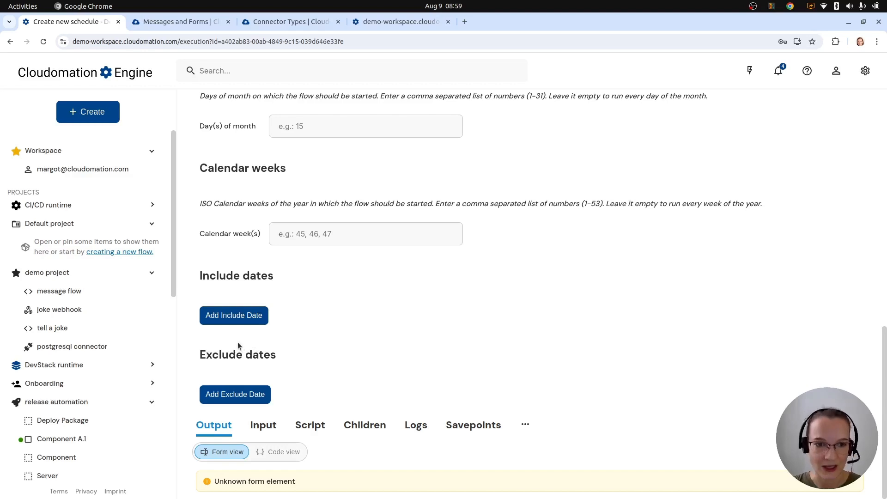
{"action": "left_click_drag", "start_coordinate": [211, 273], "coordinate": [268, 292]}
{"action": "left_click", "coordinate": [232, 363]}
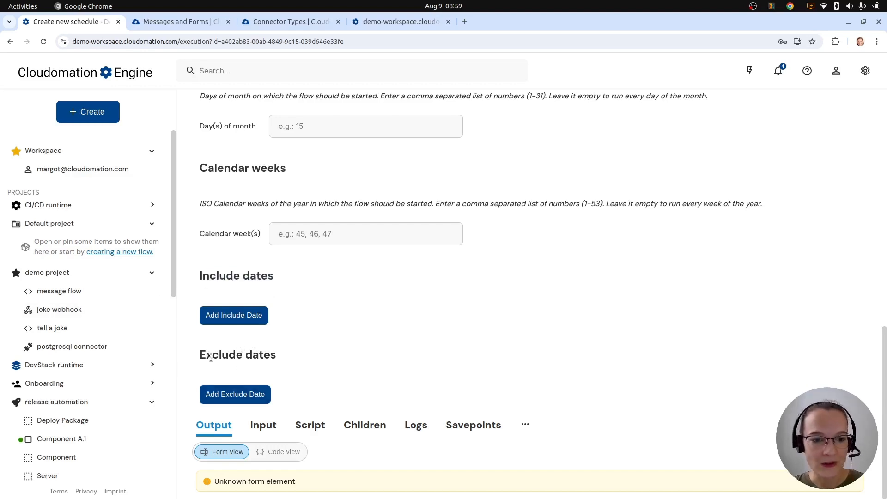
{"action": "left_click_drag", "start_coordinate": [212, 367], "coordinate": [293, 367]}
{"action": "left_click", "coordinate": [265, 359]}
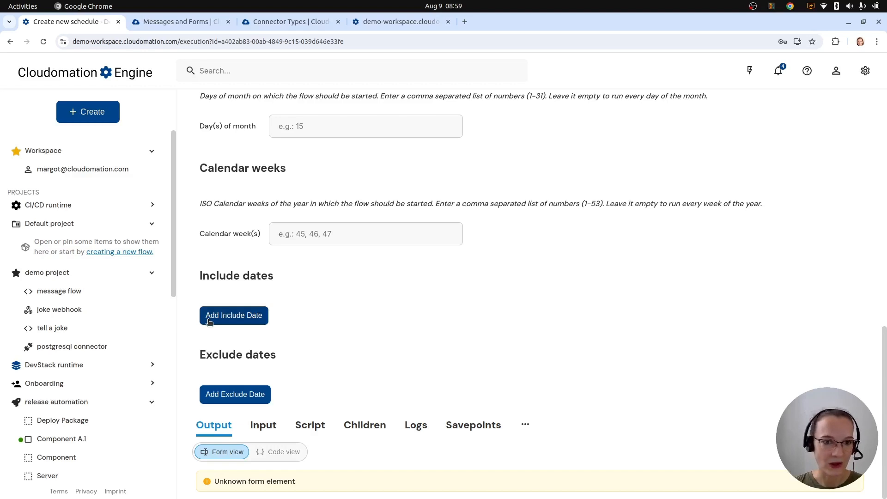
{"action": "scroll", "coordinate": [307, 268], "scroll_direction": "up", "scroll_amount": 2}
{"action": "left_click", "coordinate": [324, 183]}
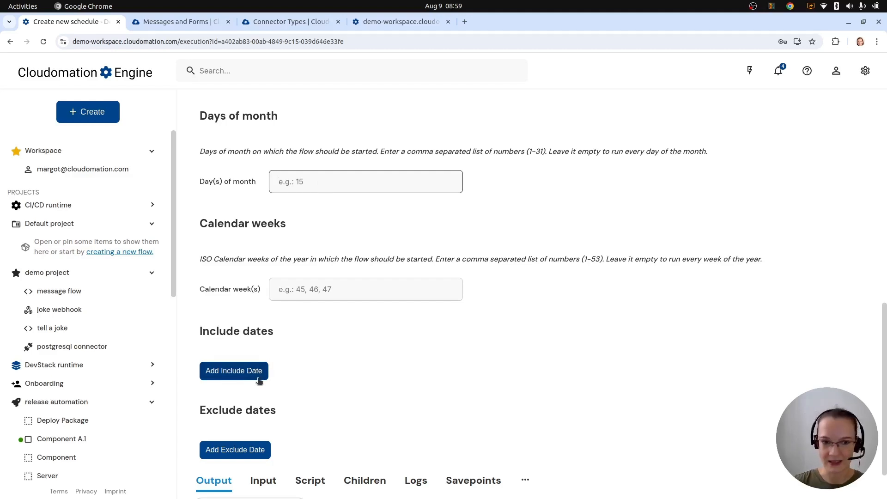
Advance the schedule form to the additional configuration page and set the holiday country code to AT.
{"action": "scroll", "coordinate": [322, 408], "scroll_direction": "up", "scroll_amount": 8}
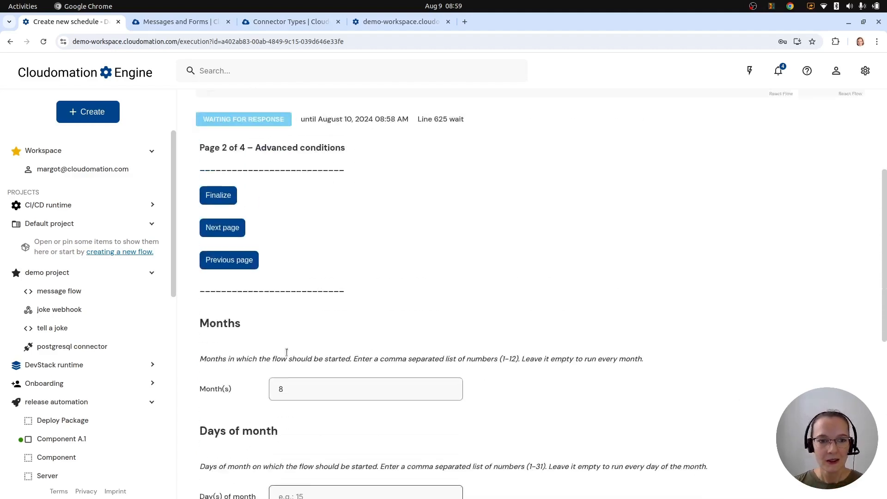
{"action": "left_click", "coordinate": [233, 250]}
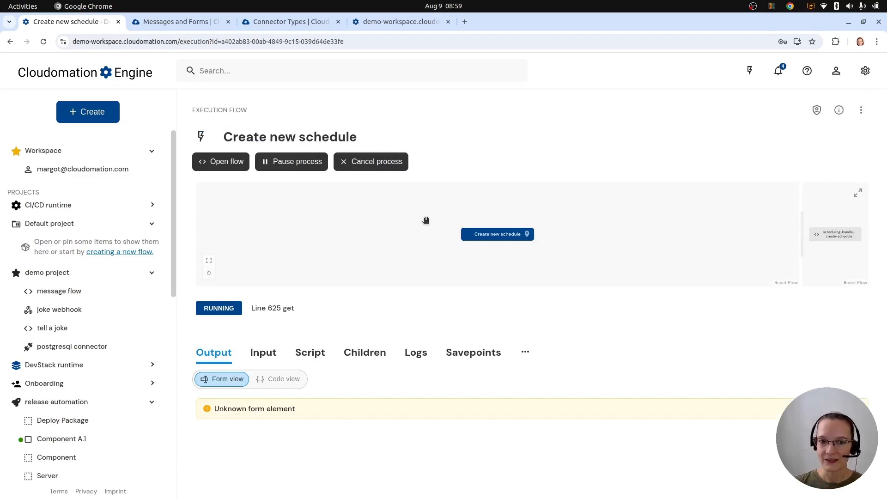
{"action": "scroll", "coordinate": [424, 309], "scroll_direction": "down", "scroll_amount": 5}
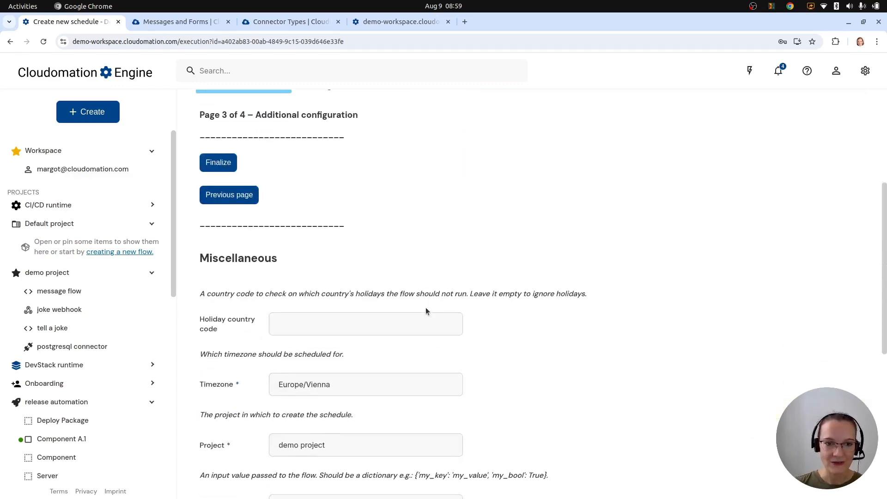
{"action": "left_click", "coordinate": [338, 327]}
{"action": "scroll", "coordinate": [525, 237], "scroll_direction": "down", "scroll_amount": 3}
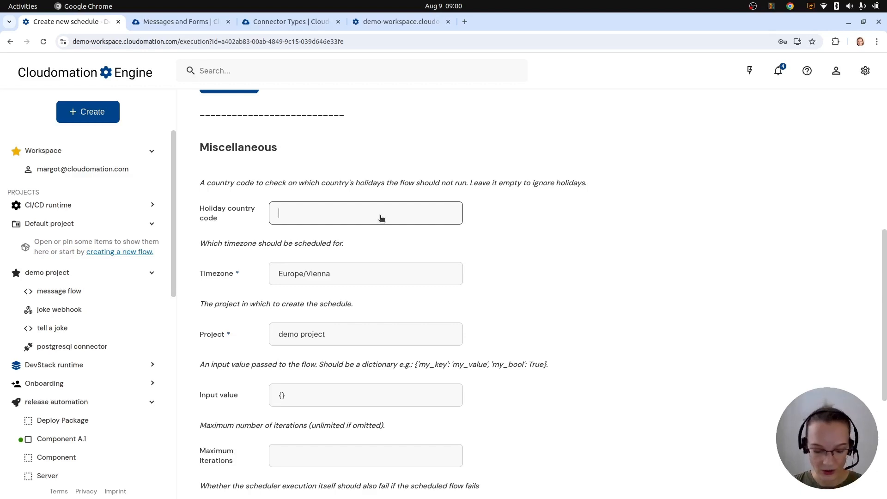
{"action": "type", "text": "AT"}
{"action": "left_click", "coordinate": [581, 239]}
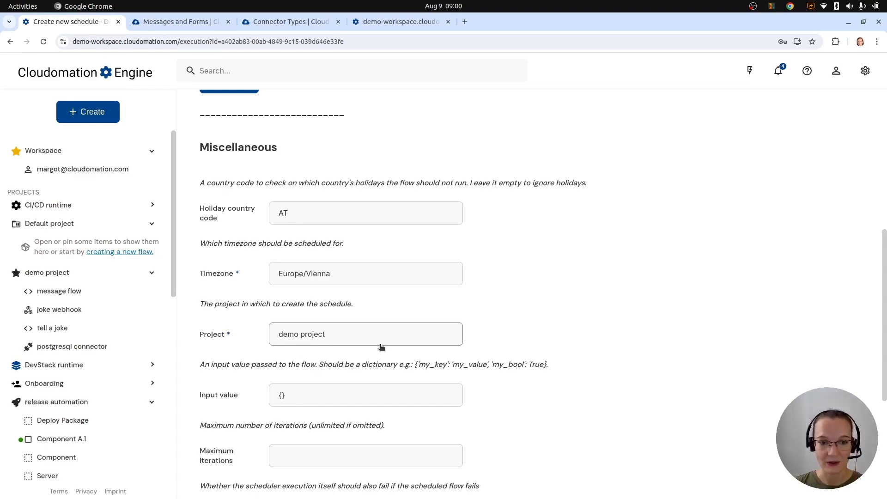
Review the schedule's project, input value, maximum iterations, error propagation, maximum delay and fail-on-exceeding-delay settings.
{"action": "scroll", "coordinate": [385, 345], "scroll_direction": "down", "scroll_amount": 3}
{"action": "left_click", "coordinate": [321, 284]}
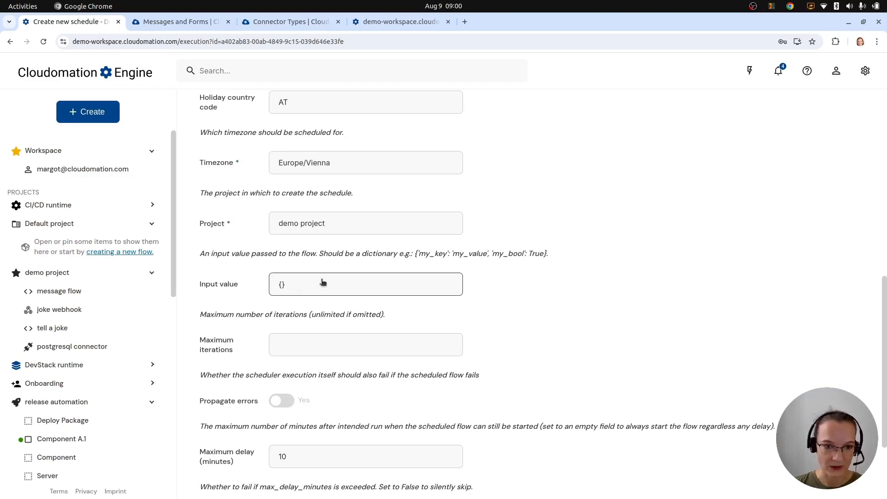
{"action": "left_click", "coordinate": [319, 342]}
{"action": "scroll", "coordinate": [493, 303], "scroll_direction": "down", "scroll_amount": 3}
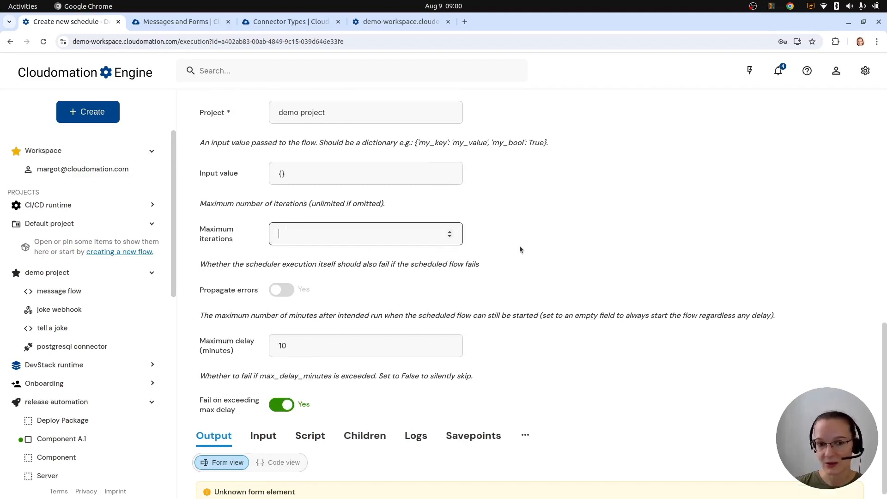
{"action": "left_click", "coordinate": [397, 344]}
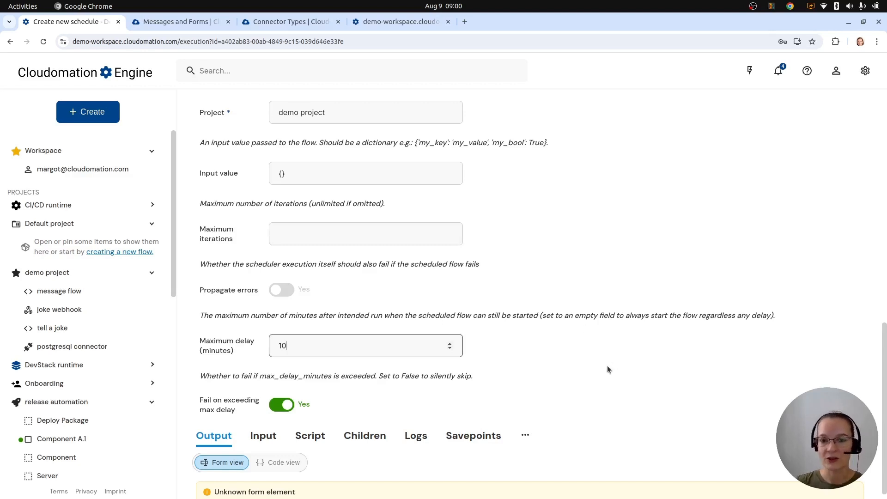
{"action": "scroll", "coordinate": [565, 371], "scroll_direction": "up", "scroll_amount": 2}
{"action": "left_click_drag", "start_coordinate": [293, 402], "coordinate": [261, 396]}
{"action": "left_click", "coordinate": [327, 397]}
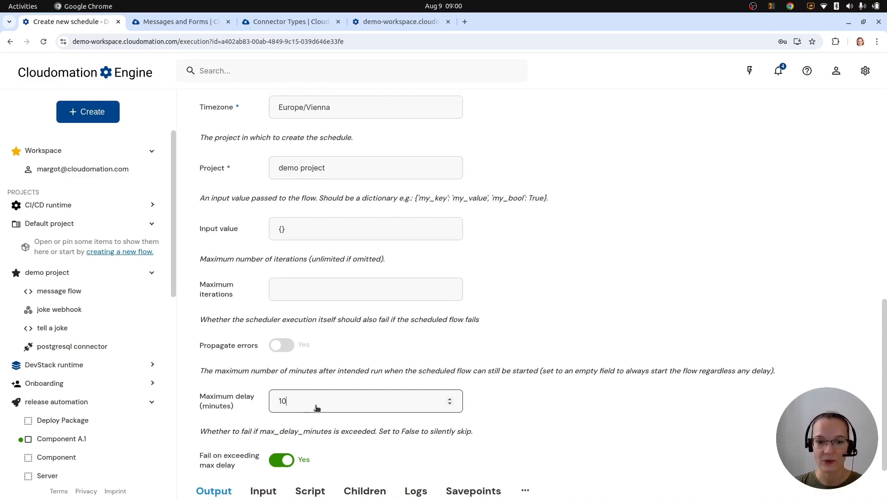
{"action": "left_click", "coordinate": [323, 400]}
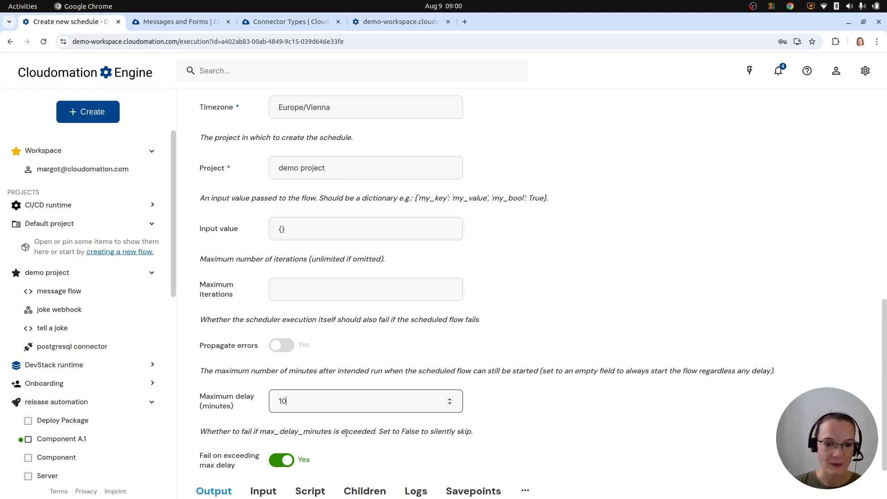
{"action": "double_click", "coordinate": [336, 409]}
{"action": "left_click", "coordinate": [424, 359]}
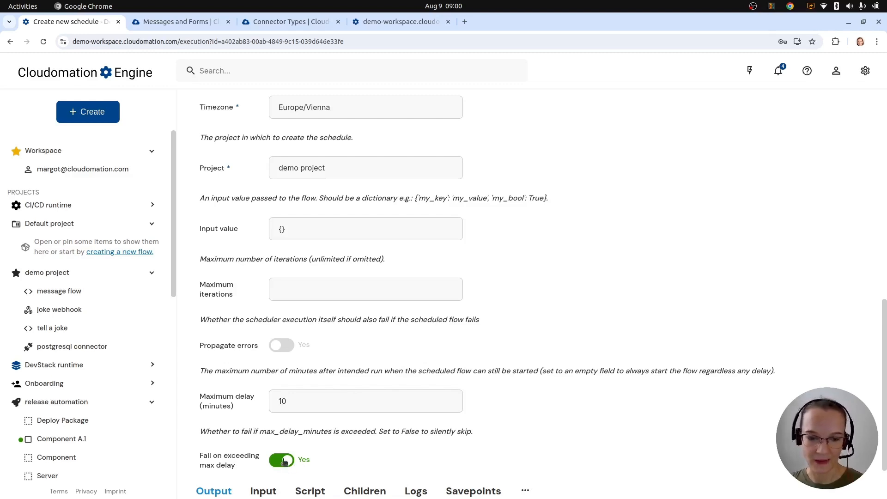
Finalize the schedule configuration, check its summary and confirm it to start the schedule.
{"action": "scroll", "coordinate": [611, 405], "scroll_direction": "up", "scroll_amount": 8}
{"action": "left_click", "coordinate": [232, 333]}
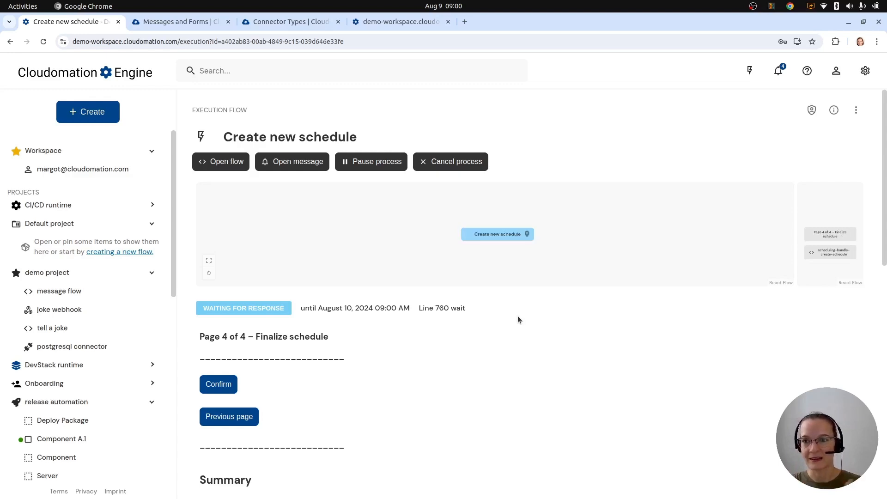
{"action": "scroll", "coordinate": [573, 337], "scroll_direction": "down", "scroll_amount": 10}
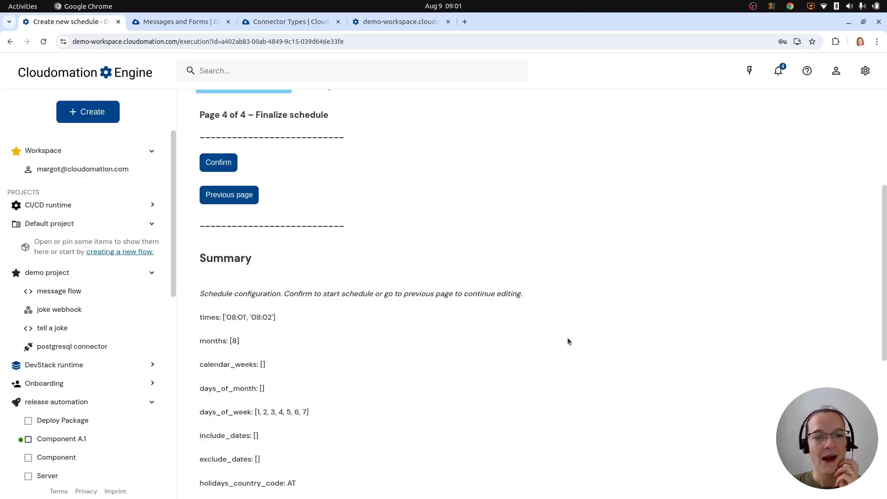
{"action": "scroll", "coordinate": [530, 312], "scroll_direction": "up", "scroll_amount": 10}
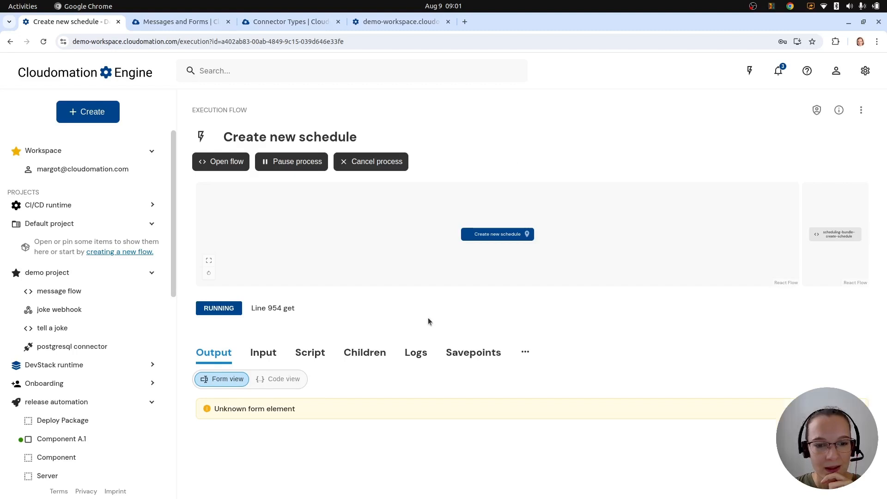
Examine the dates and times of the next runs listed for the activated schedule.
{"action": "left_click_drag", "start_coordinate": [215, 326], "coordinate": [329, 432]}
{"action": "left_click", "coordinate": [392, 351]}
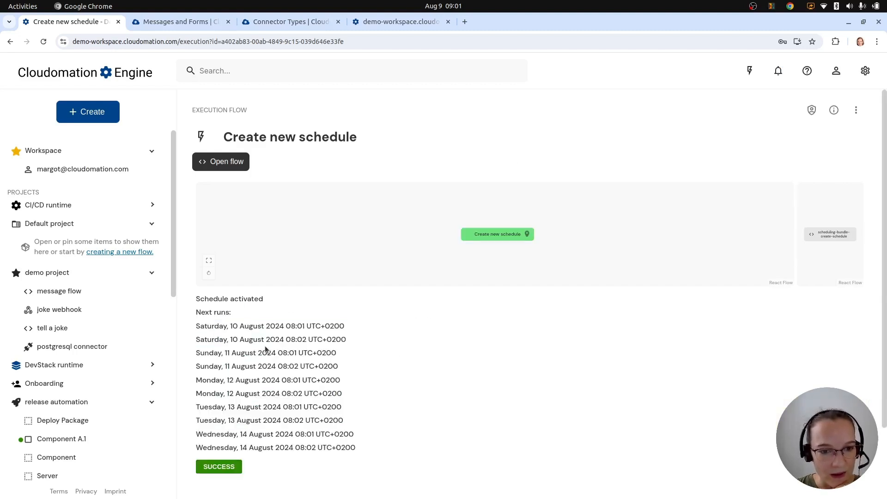
{"action": "left_click_drag", "start_coordinate": [286, 325], "coordinate": [306, 339]}
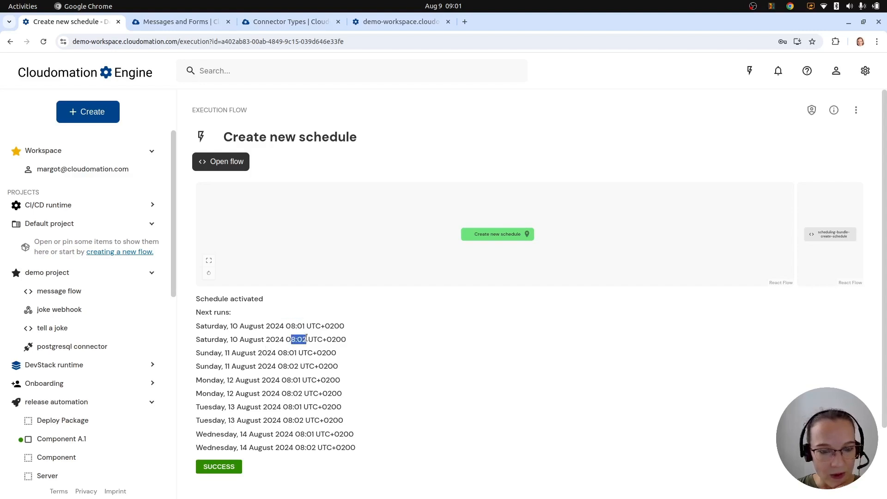
{"action": "left_click_drag", "start_coordinate": [204, 326], "coordinate": [249, 447]}
{"action": "left_click", "coordinate": [379, 406]}
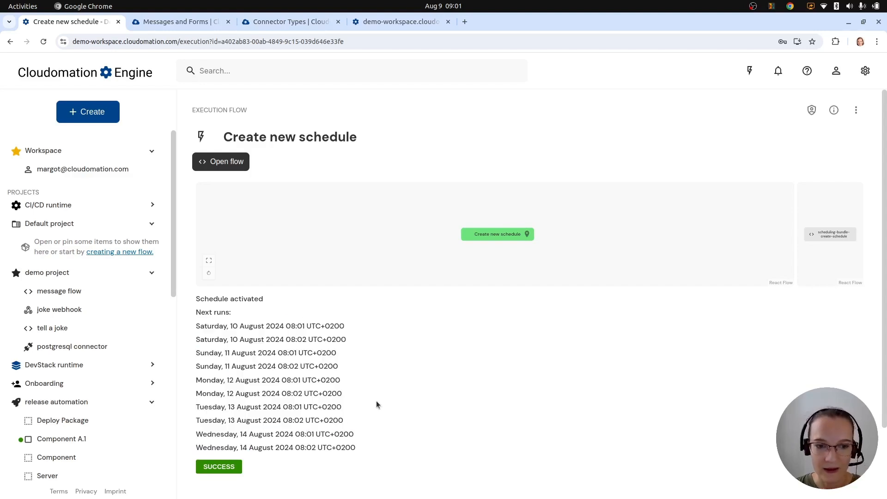
{"action": "left_click_drag", "start_coordinate": [306, 325], "coordinate": [325, 448]}
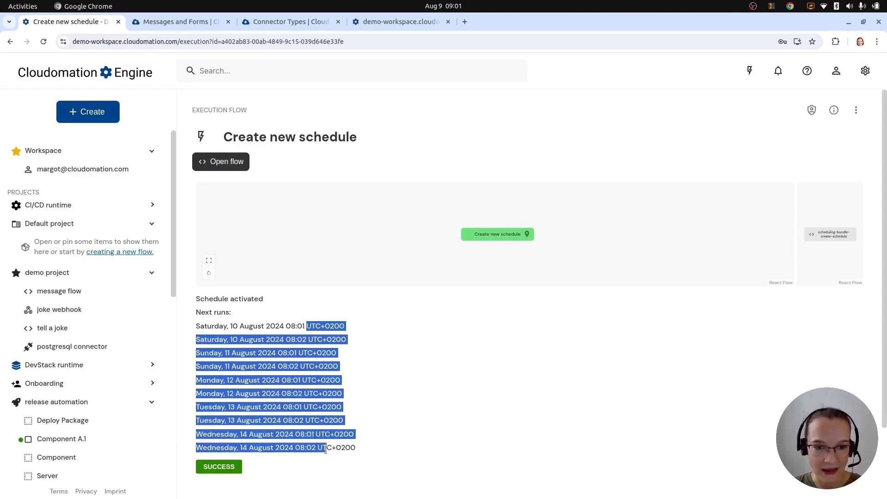
{"action": "left_click", "coordinate": [359, 463]}
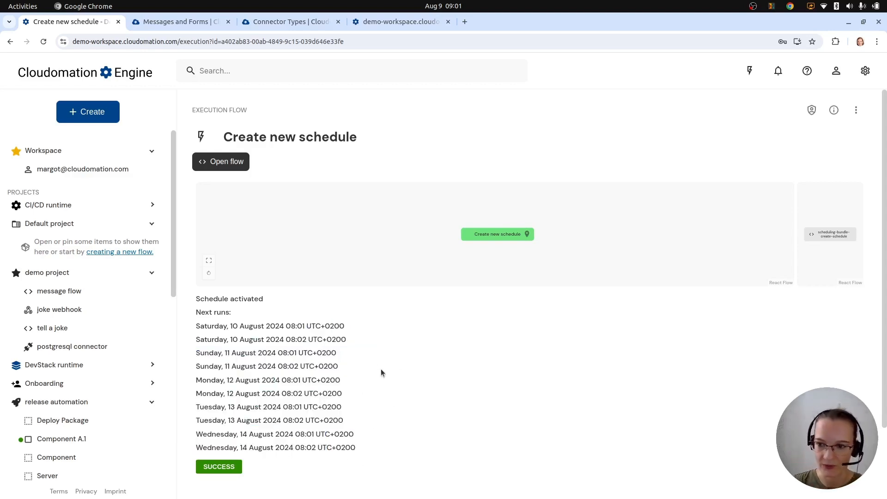
{"action": "left_click_drag", "start_coordinate": [271, 326], "coordinate": [342, 445]}
{"action": "left_click", "coordinate": [437, 402]}
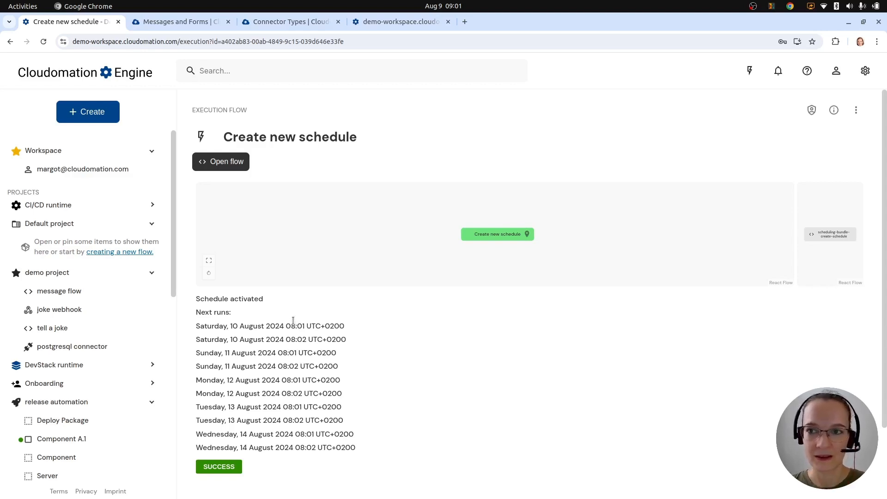
{"action": "left_click_drag", "start_coordinate": [280, 326], "coordinate": [277, 447]}
{"action": "left_click", "coordinate": [428, 415]}
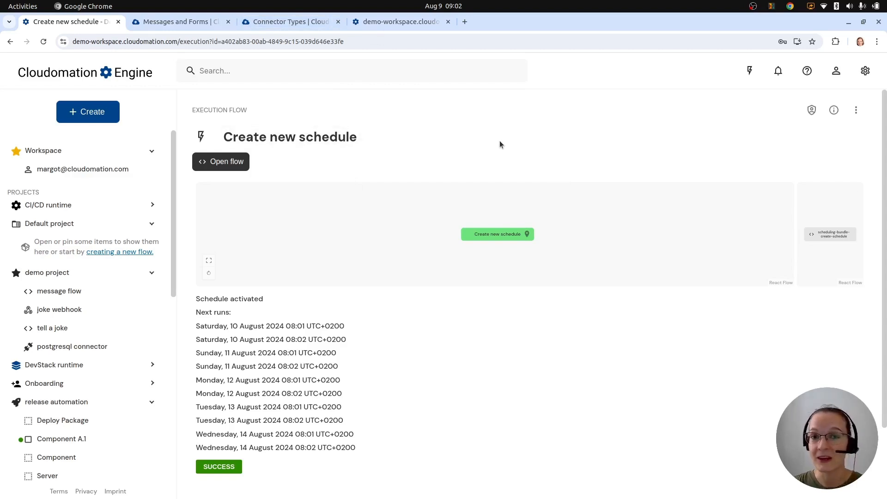
{"action": "scroll", "coordinate": [500, 142], "scroll_direction": "down", "scroll_amount": 1}
{"action": "scroll", "coordinate": [491, 161], "scroll_direction": "up", "scroll_amount": 4}
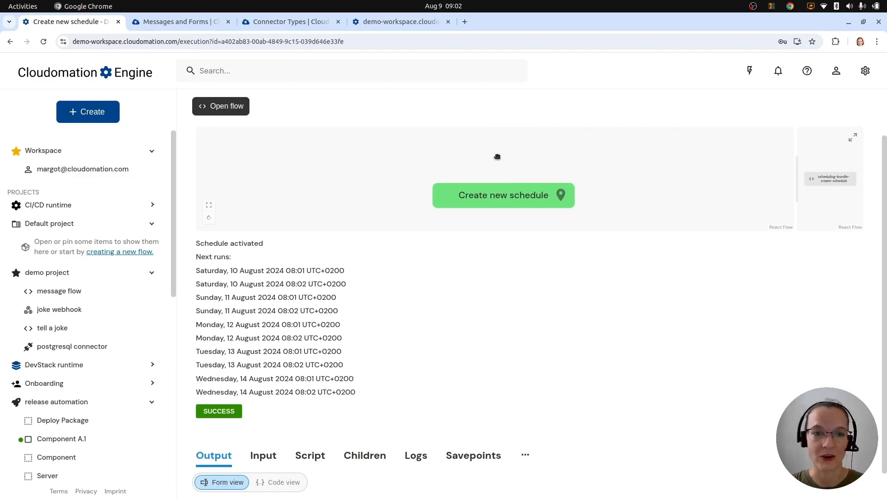
{"action": "left_click_drag", "start_coordinate": [499, 165], "coordinate": [493, 149]}
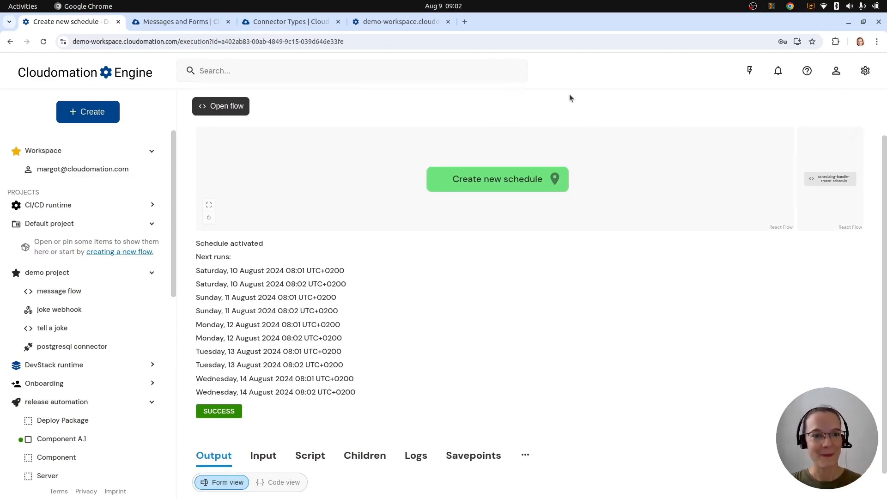